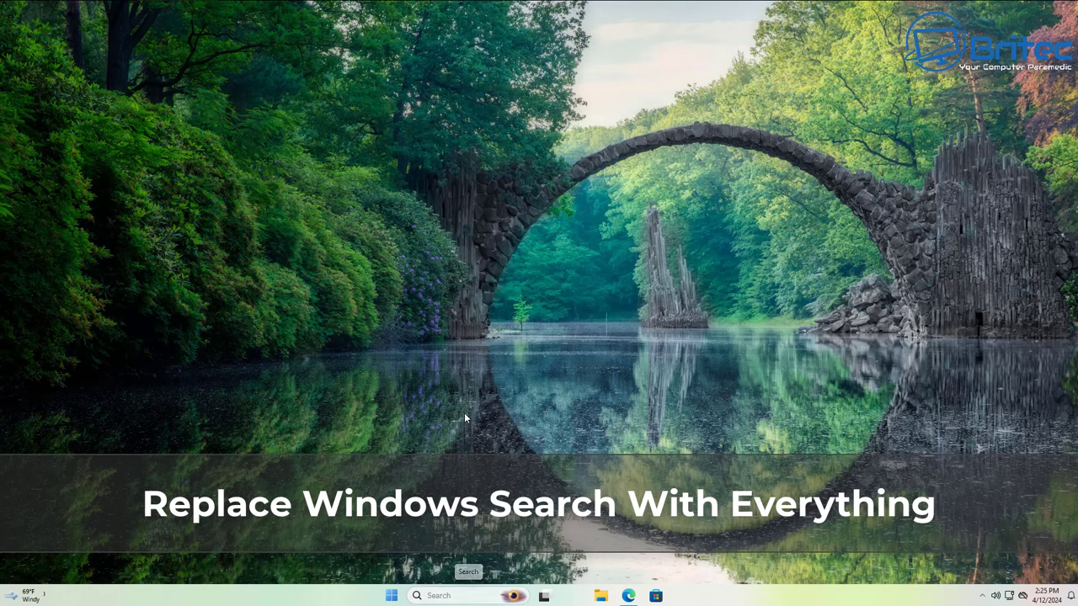
- Search Windows for "windows" and clear the query
{"action": "left_click", "coordinate": [431, 595]}
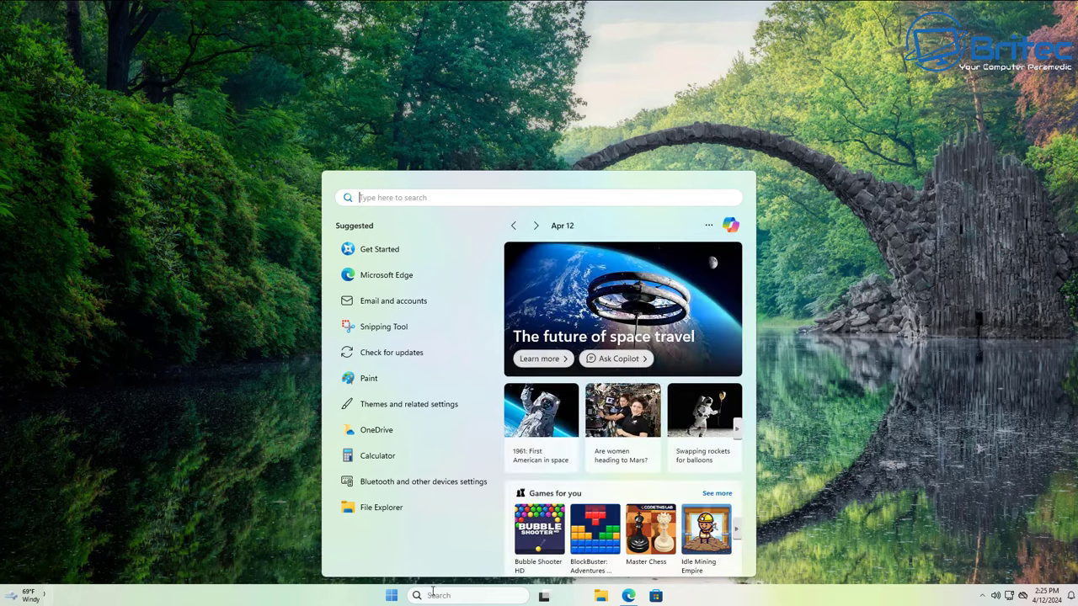
{"action": "type", "text": "windows"}
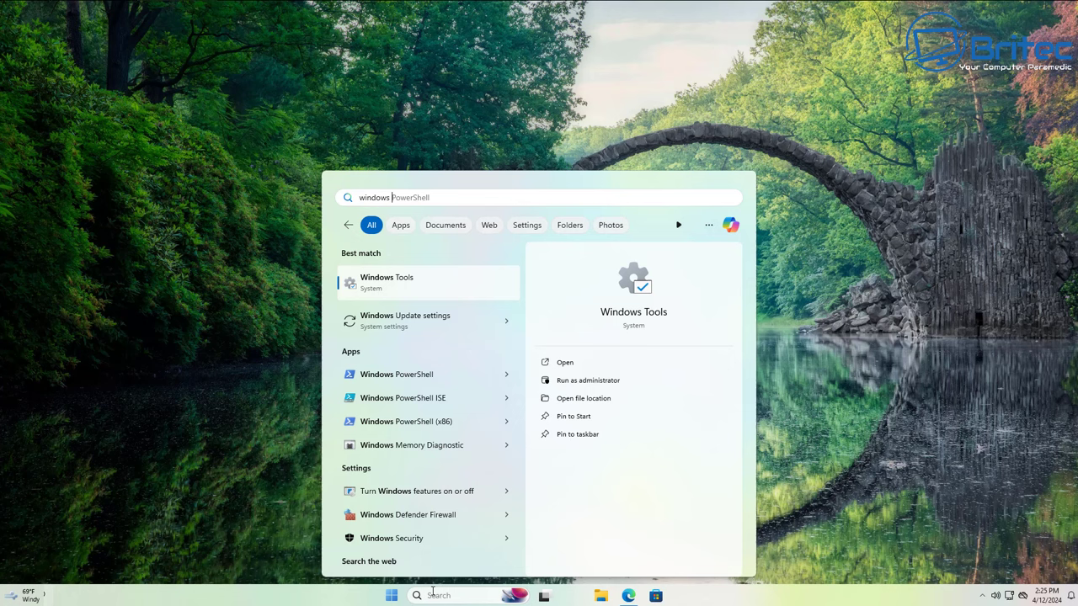
{"action": "key", "text": "BackSpace"}
{"action": "key", "text": "BackSpace"}
{"action": "key", "text": "BackSpace"}
{"action": "key", "text": "BackSpace"}
{"action": "key", "text": "BackSpace"}
{"action": "key", "text": "BackSpace"}
{"action": "key", "text": "BackSpace"}
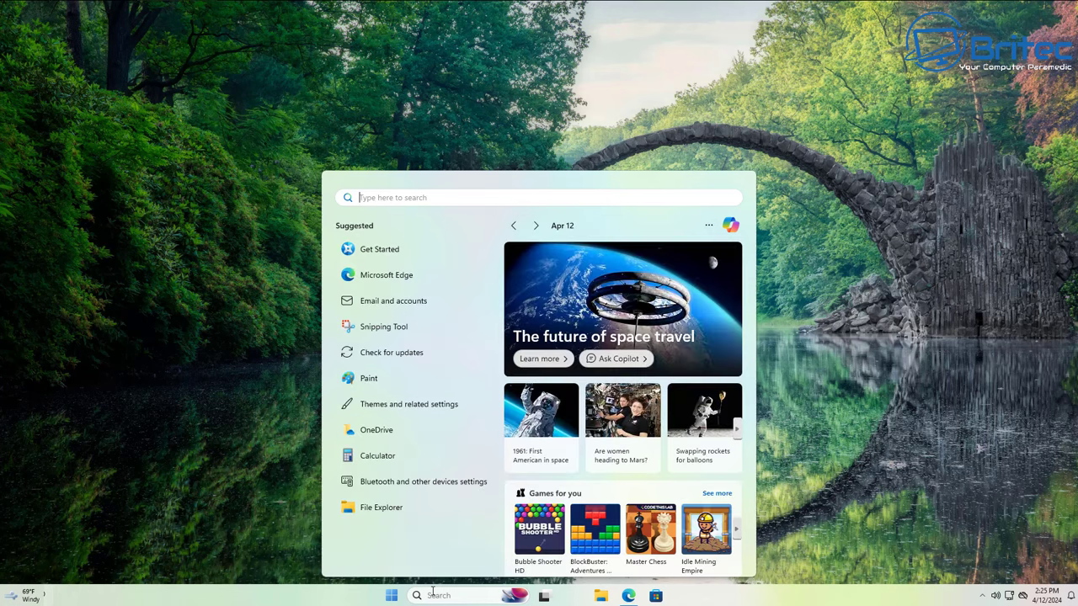
- Search for "search", open the Windows Search settings and widen the Settings window
{"action": "type", "text": "search"}
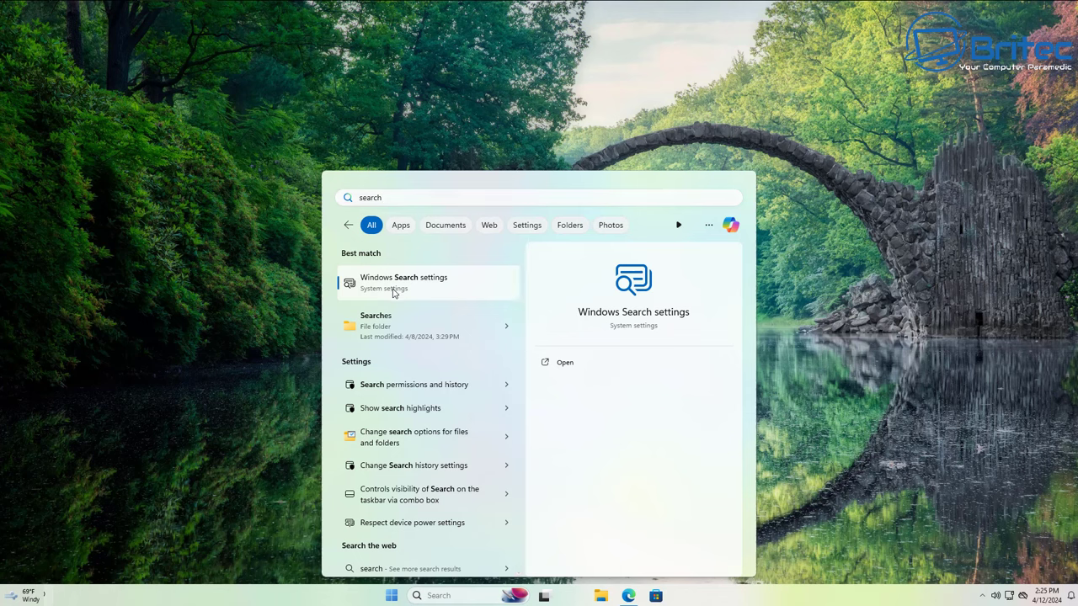
{"action": "left_click", "coordinate": [392, 290]}
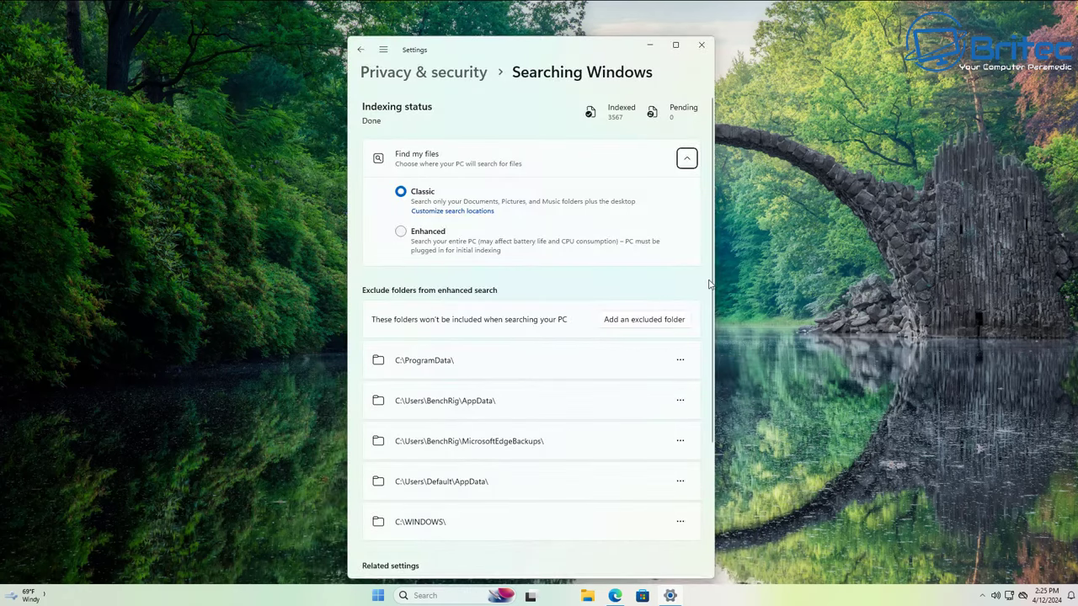
{"action": "left_click", "coordinate": [720, 274]}
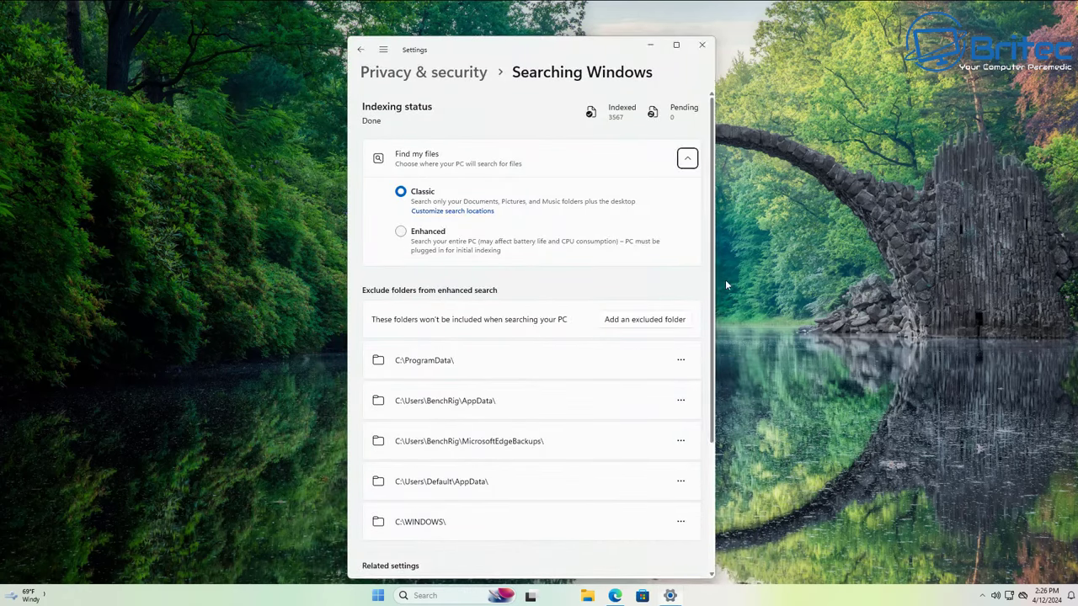
{"action": "left_click_drag", "start_coordinate": [725, 279], "coordinate": [965, 282]}
{"action": "left_click_drag", "start_coordinate": [805, 55], "coordinate": [668, 58]}
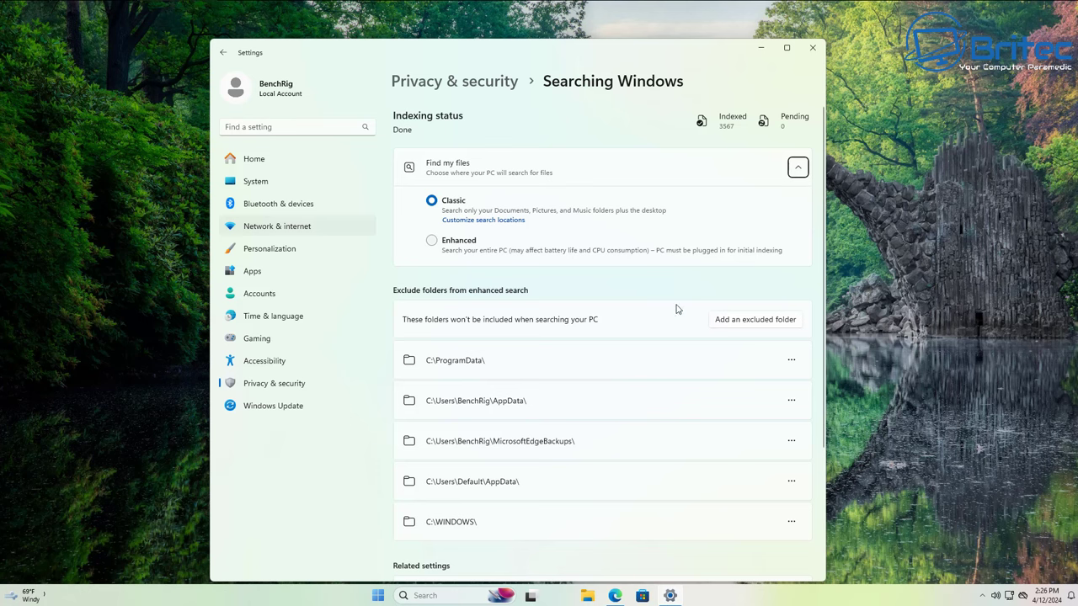
- Review the Find my files modes, excluded folders and related settings, and close the Settings window
{"action": "scroll", "coordinate": [676, 308], "scroll_direction": "down", "scroll_amount": 3}
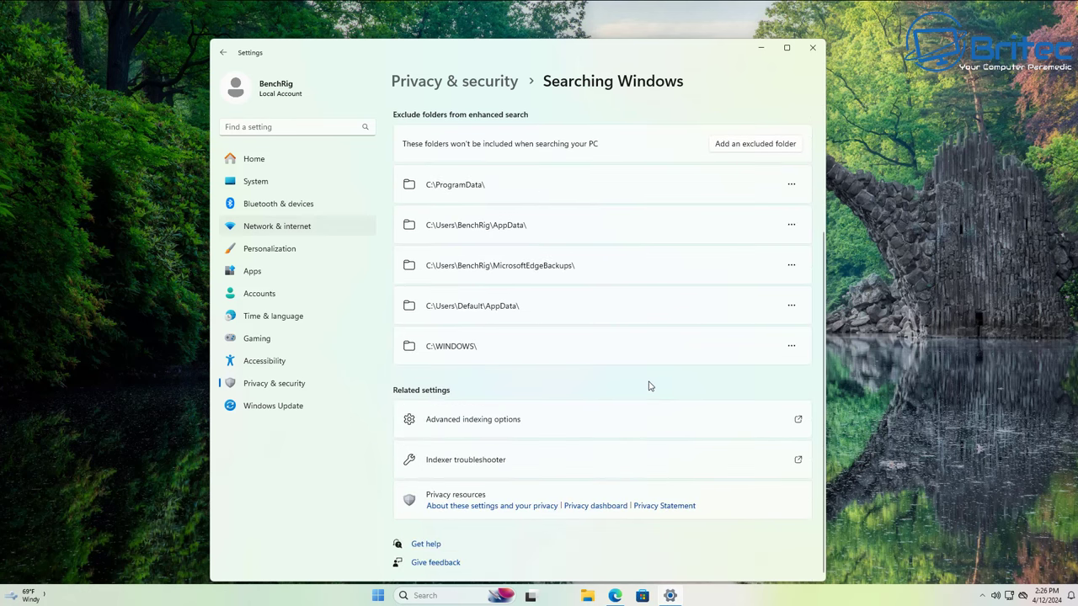
{"action": "scroll", "coordinate": [648, 387], "scroll_direction": "up", "scroll_amount": 3}
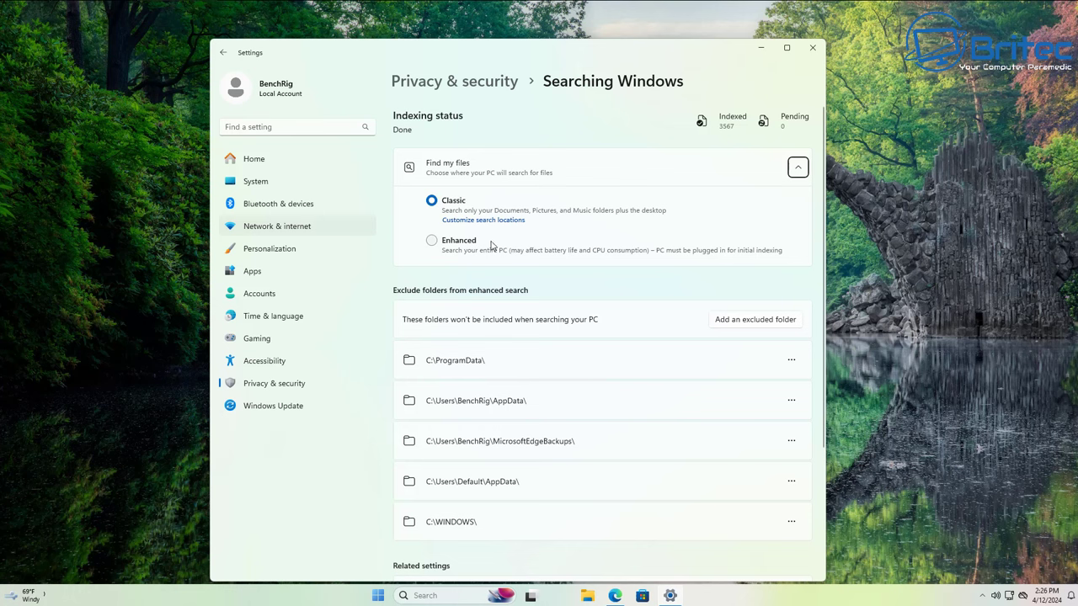
{"action": "left_click", "coordinate": [813, 49]}
- Search the Start menu for "index", open Indexing Options to review the included locations, and close it
{"action": "left_click", "coordinate": [392, 597]}
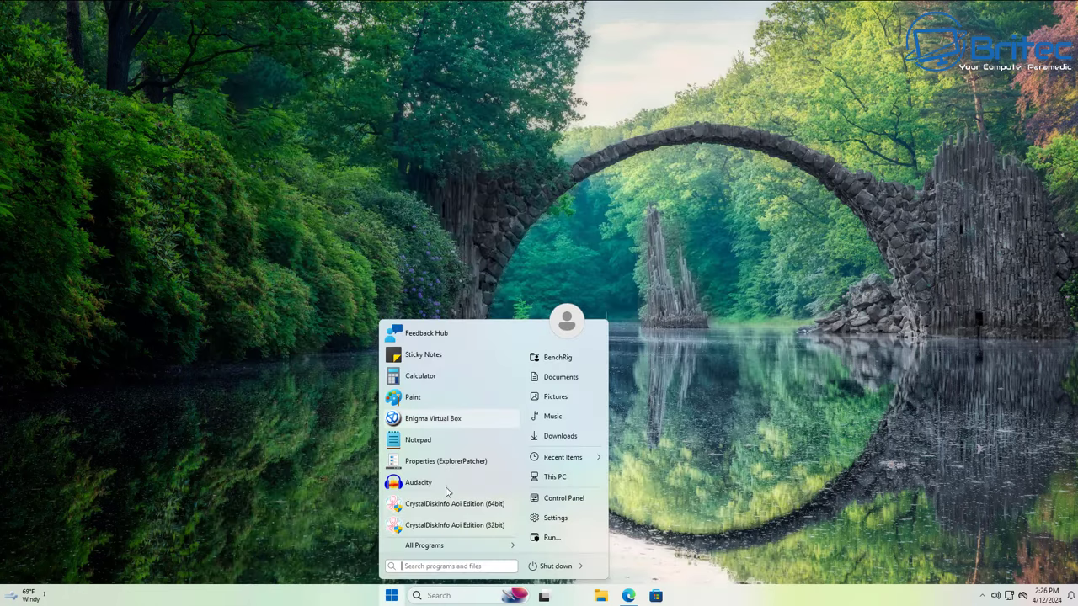
{"action": "type", "text": "index"}
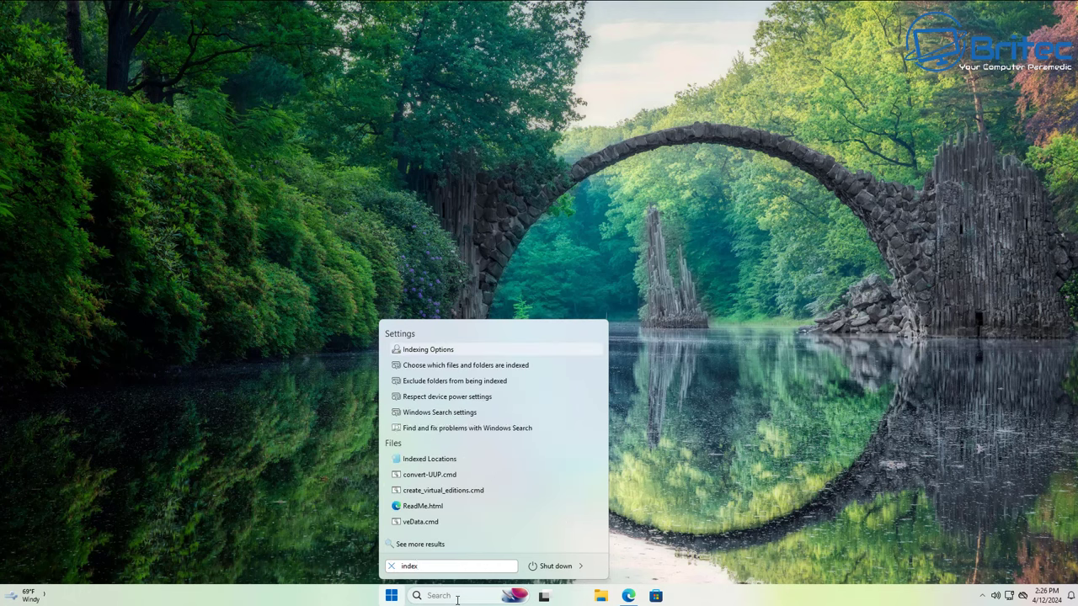
{"action": "left_click", "coordinate": [426, 355]}
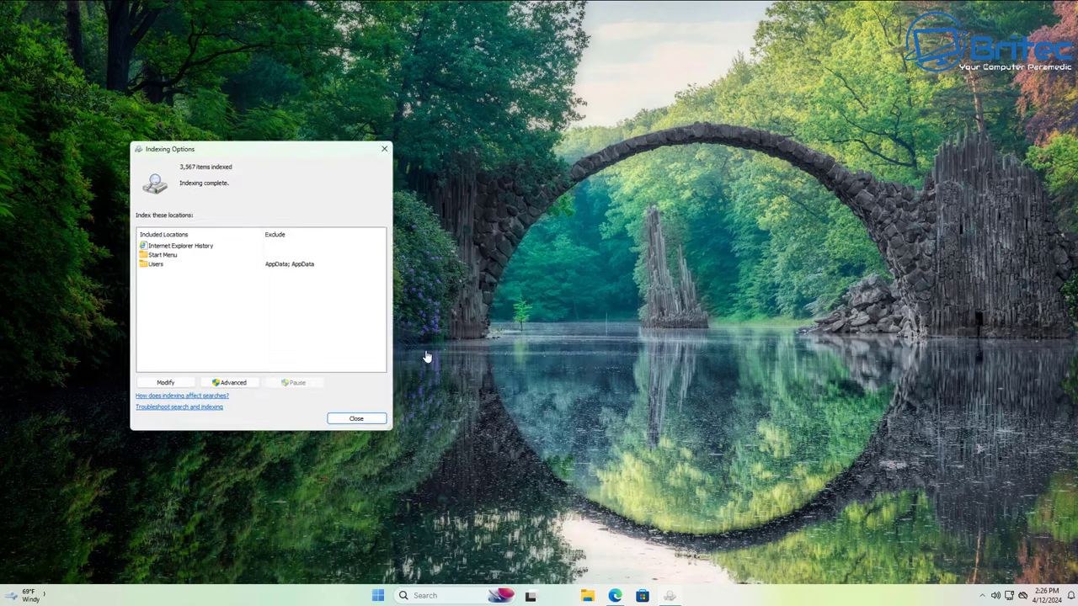
{"action": "left_click_drag", "start_coordinate": [199, 145], "coordinate": [445, 195]}
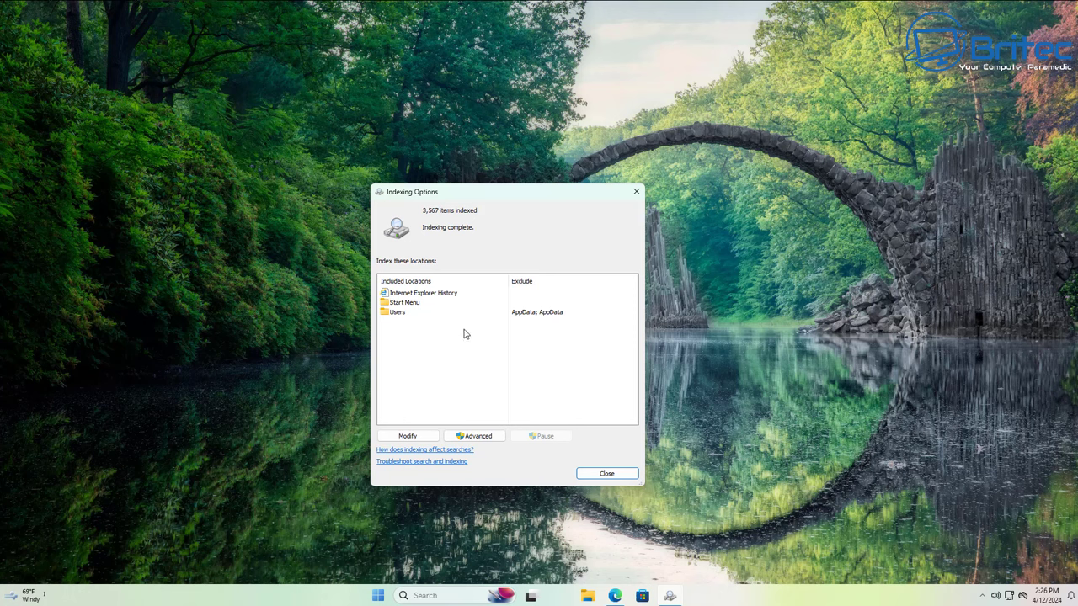
{"action": "left_click", "coordinate": [619, 479]}
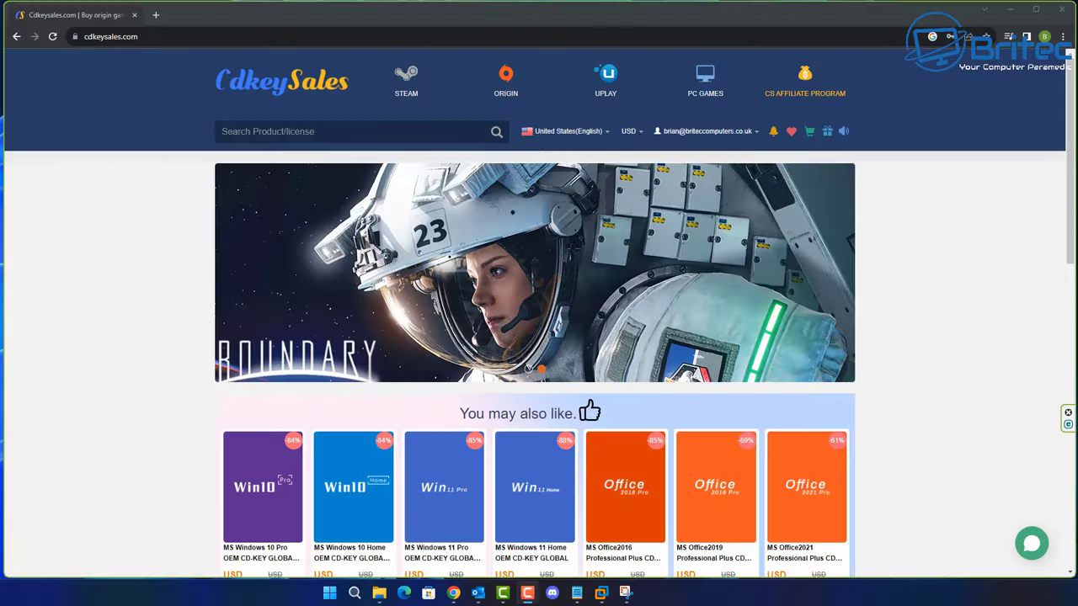
- In Chrome, open the MS Windows 10 Pro OEM CD-KEY GLOBAL product on CdkeySales and start buying one copy
{"action": "scroll", "coordinate": [467, 469], "scroll_direction": "down", "scroll_amount": 1}
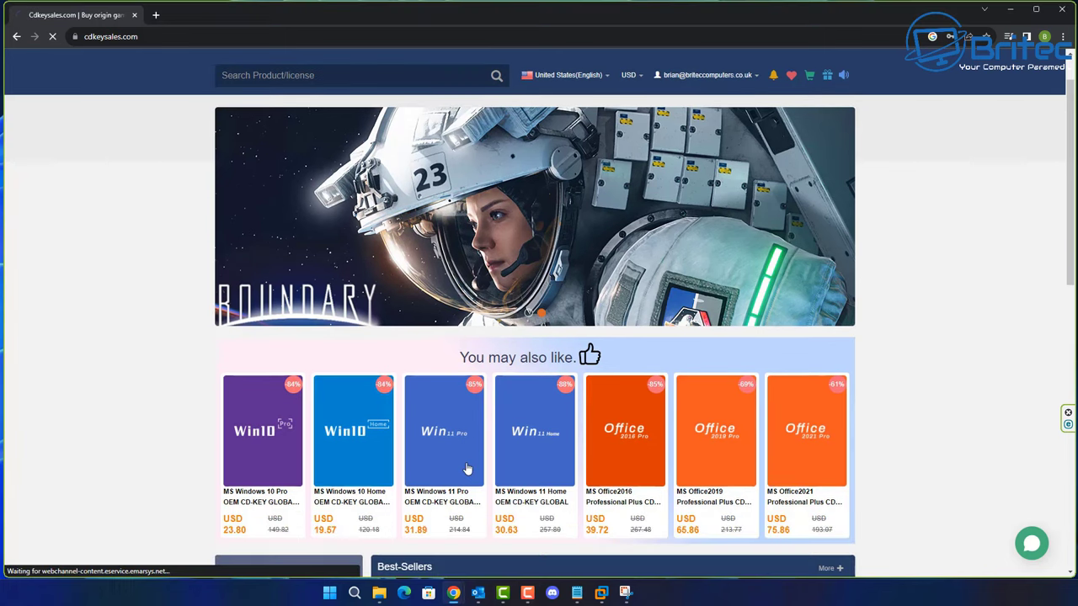
{"action": "left_click", "coordinate": [467, 469]}
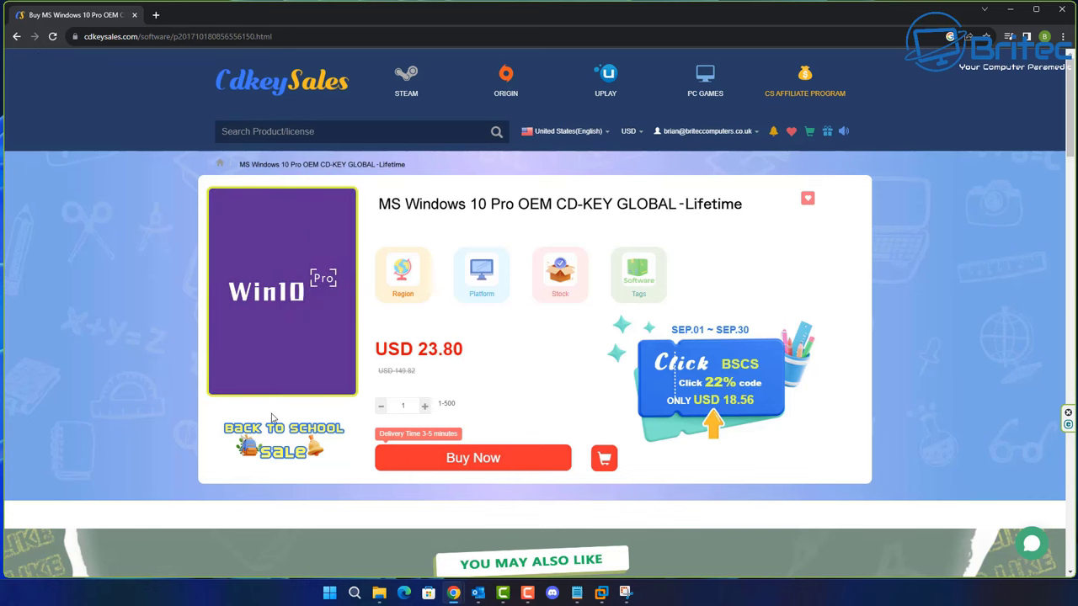
{"action": "left_click", "coordinate": [504, 458]}
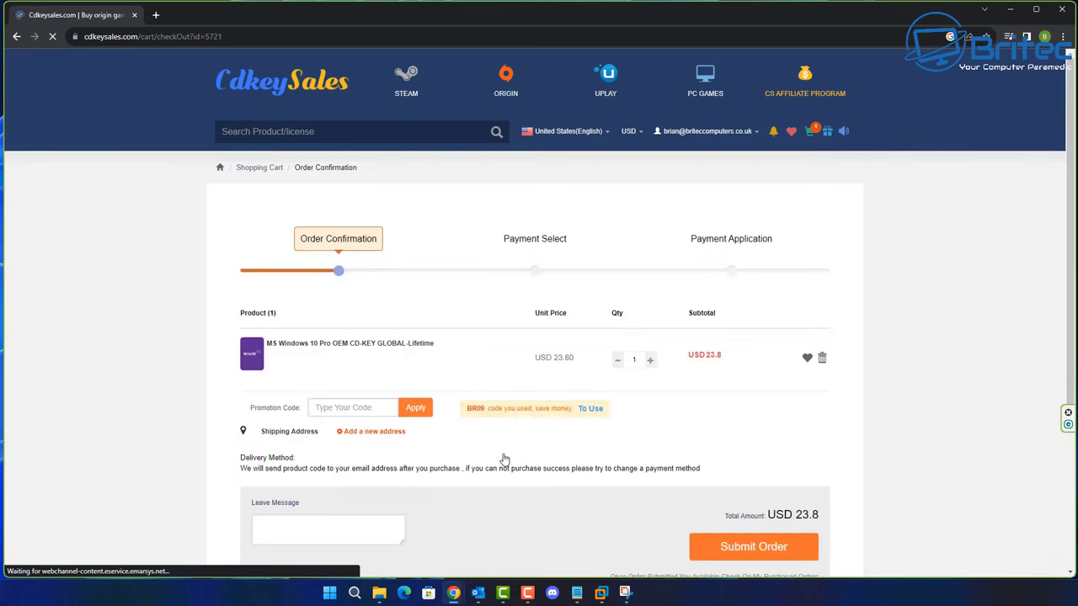
- Apply the promotion code BR09 to the order and submit it for payment
{"action": "left_click", "coordinate": [375, 412]}
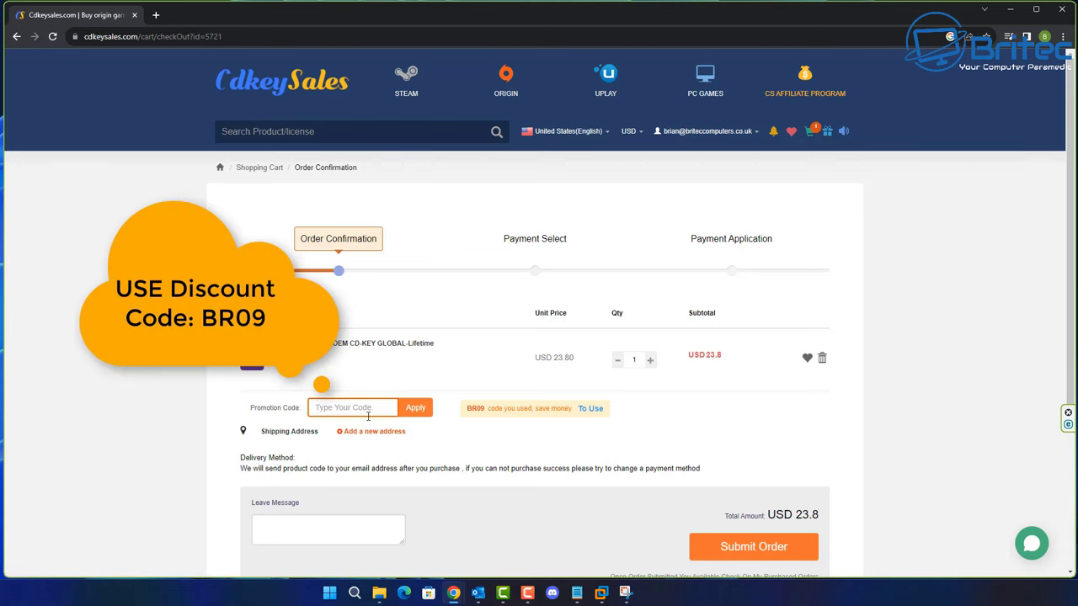
{"action": "type", "text": "BR09"}
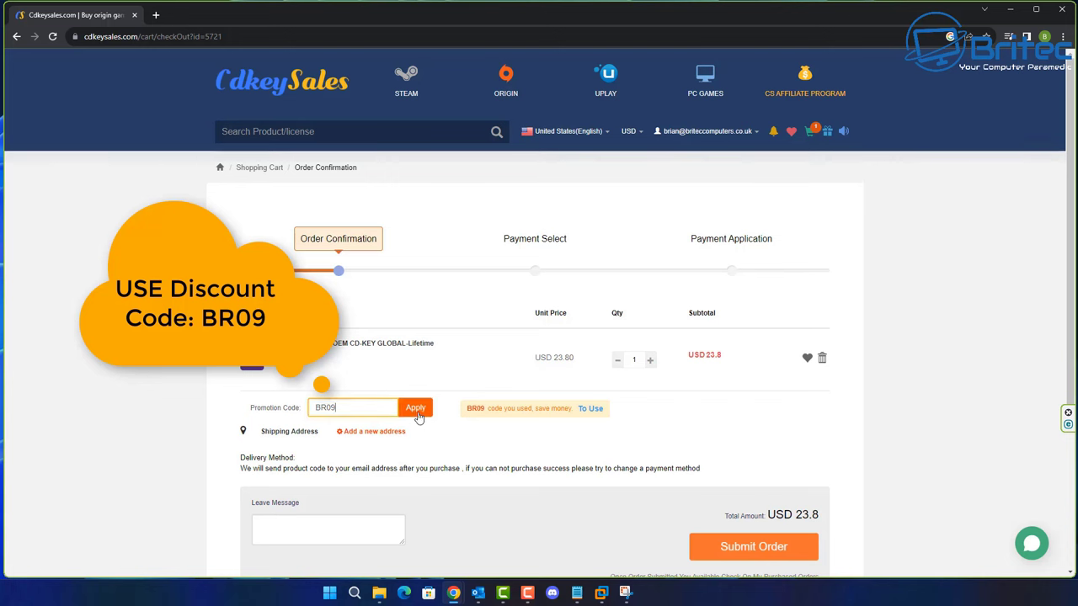
{"action": "left_click", "coordinate": [415, 408]}
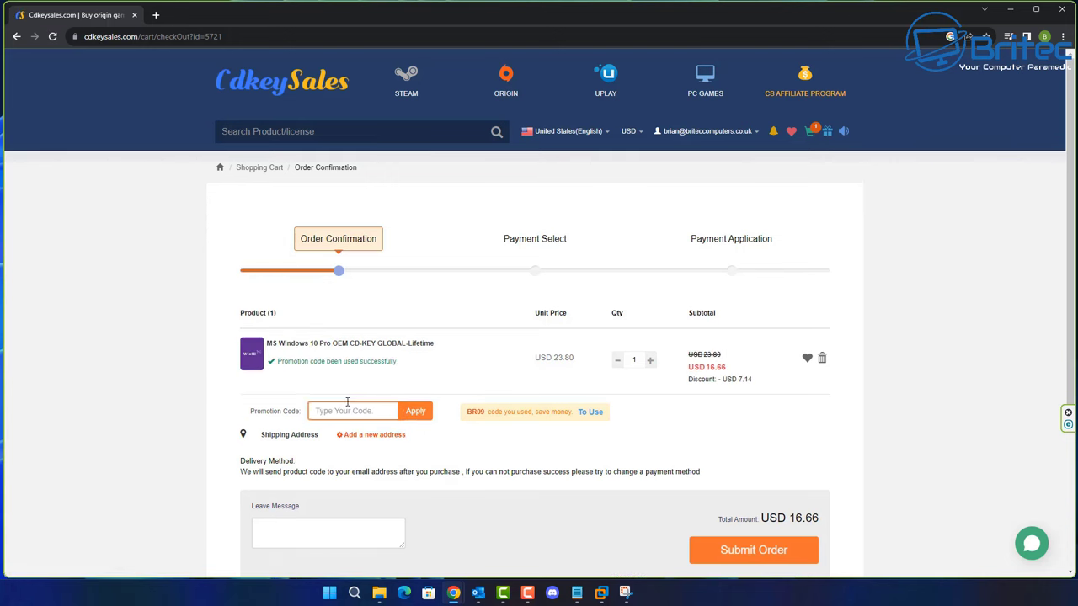
{"action": "left_click", "coordinate": [757, 552]}
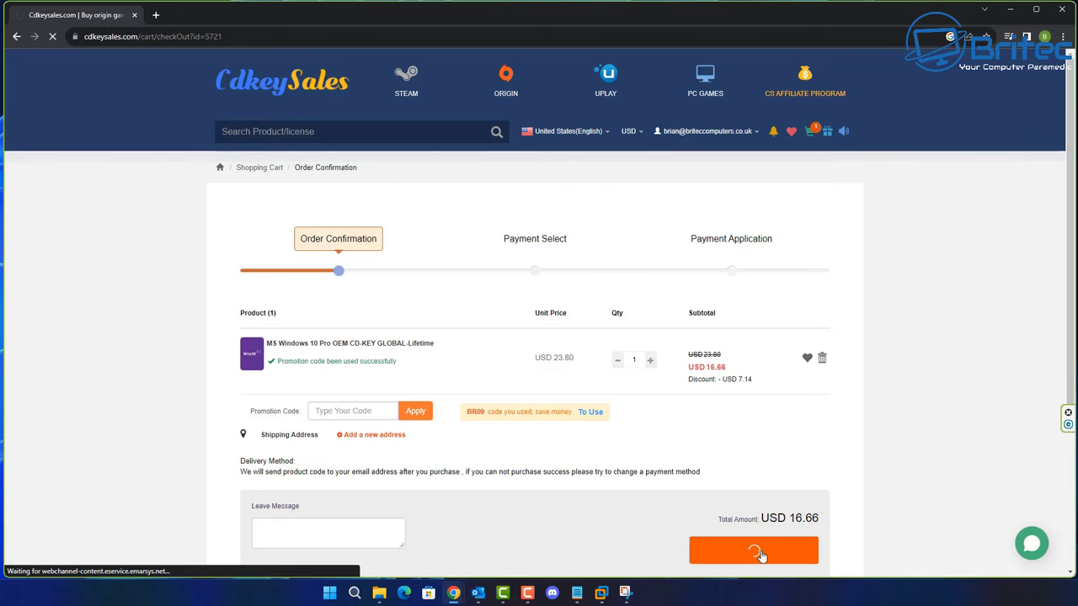
{"action": "left_click", "coordinate": [488, 370]}
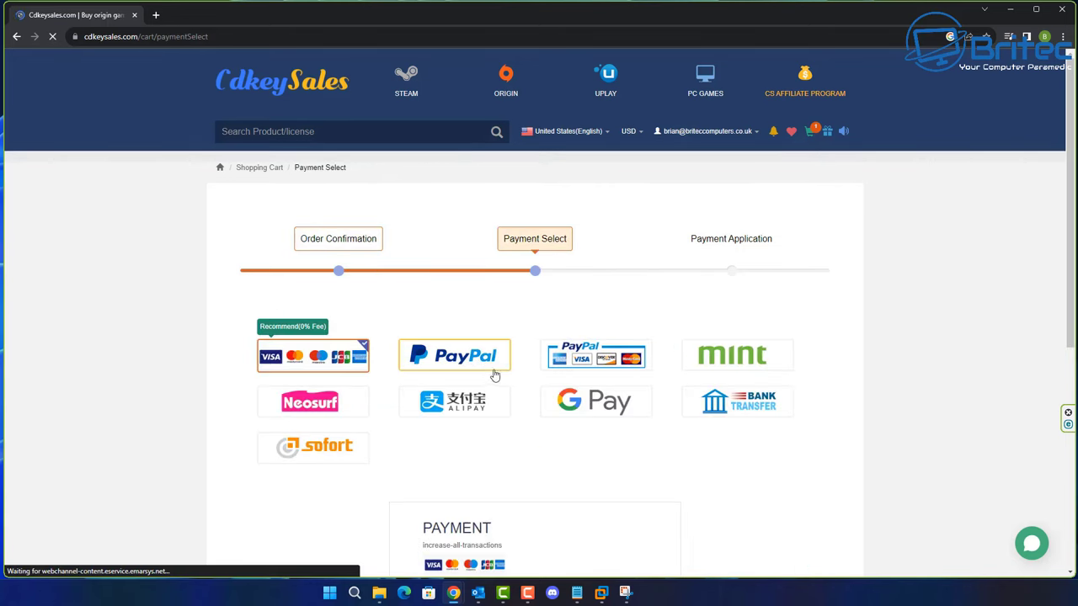
{"action": "left_click", "coordinate": [753, 556]}
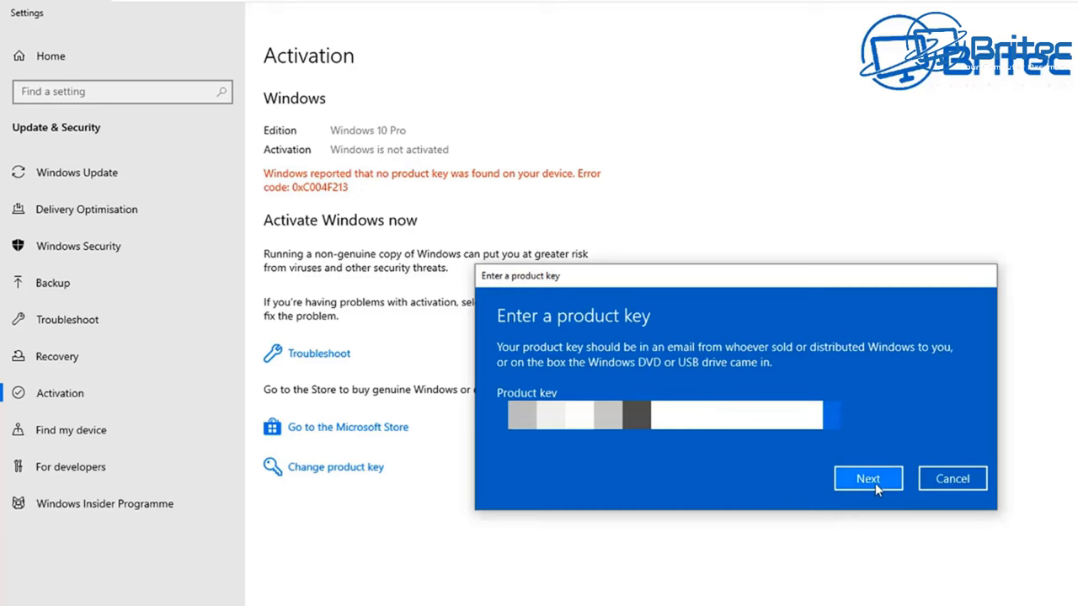
- Submit the entered product key in the Windows 10 Pro activation settings and continue the activation
{"action": "left_click", "coordinate": [875, 483]}
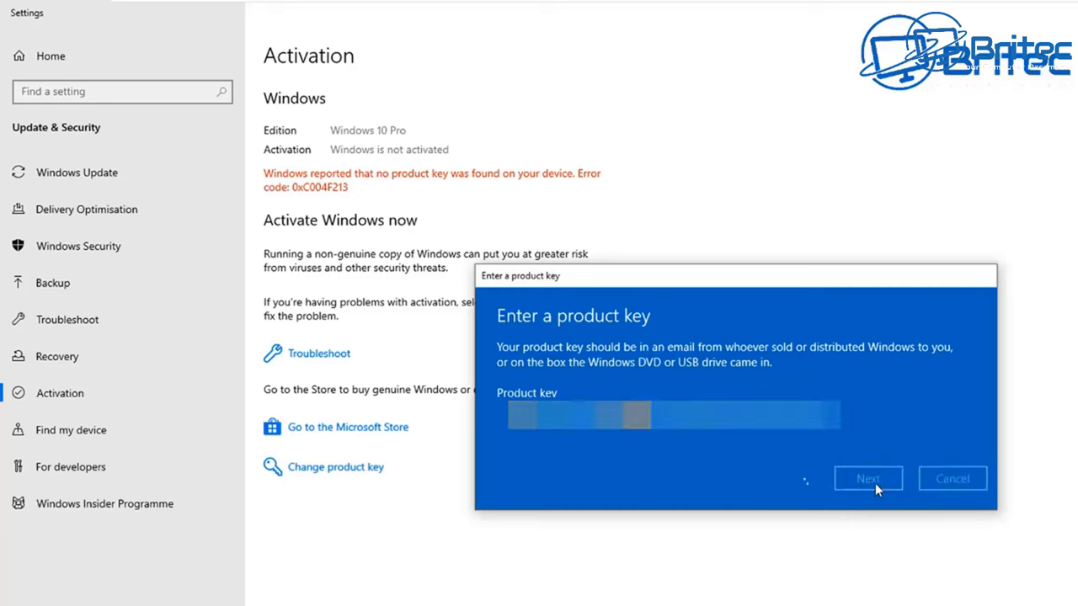
{"action": "left_click", "coordinate": [870, 439]}
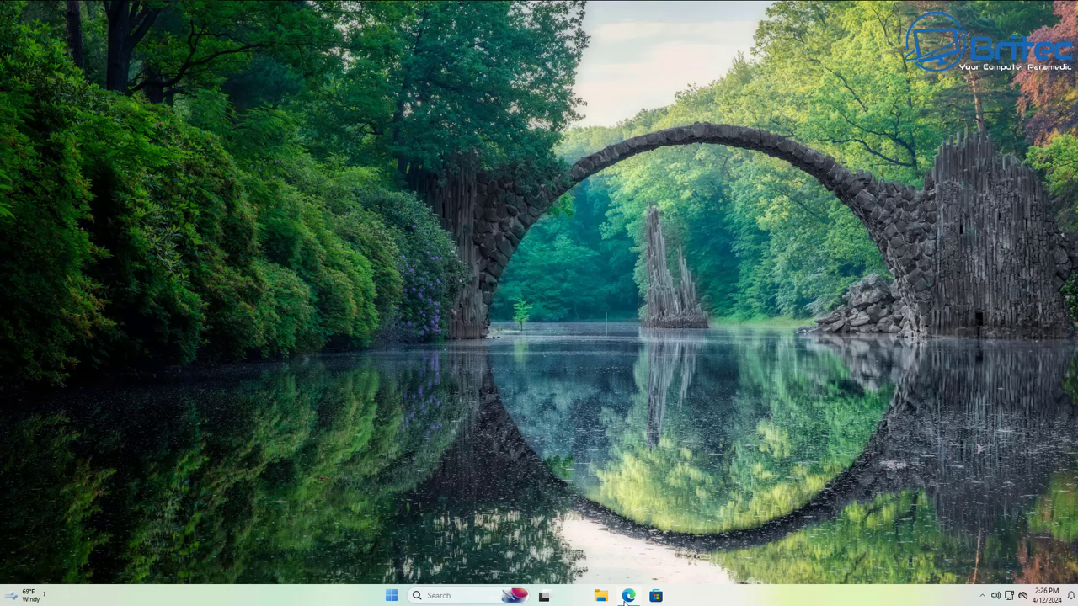
- Switch to Edge and download the 64-bit installer of Everything 1.4.1.1024 from the voidtools downloads page
{"action": "left_click", "coordinate": [629, 597]}
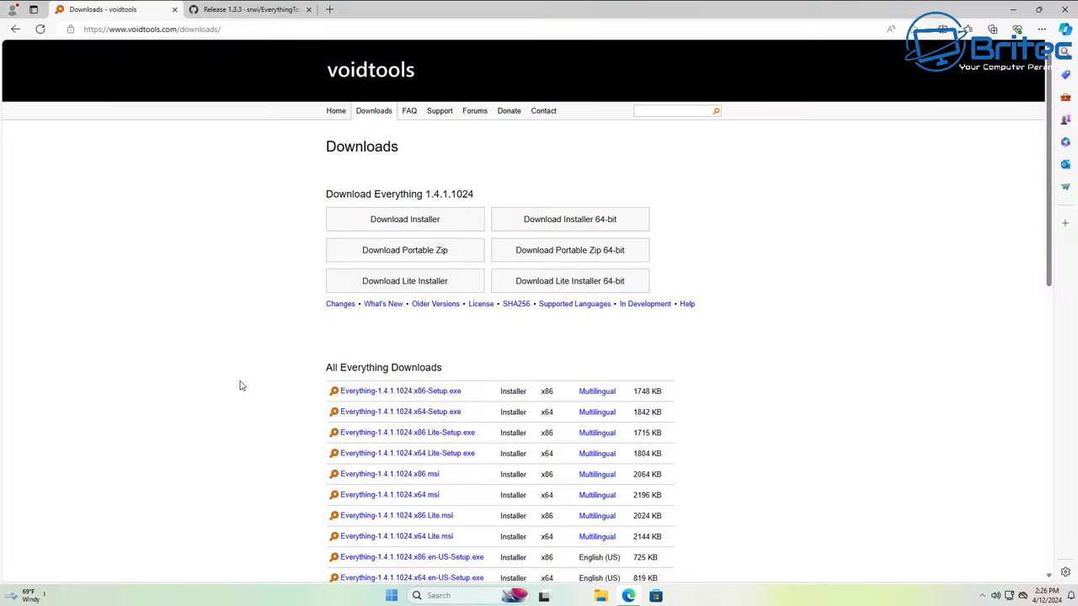
{"action": "left_click", "coordinate": [570, 220]}
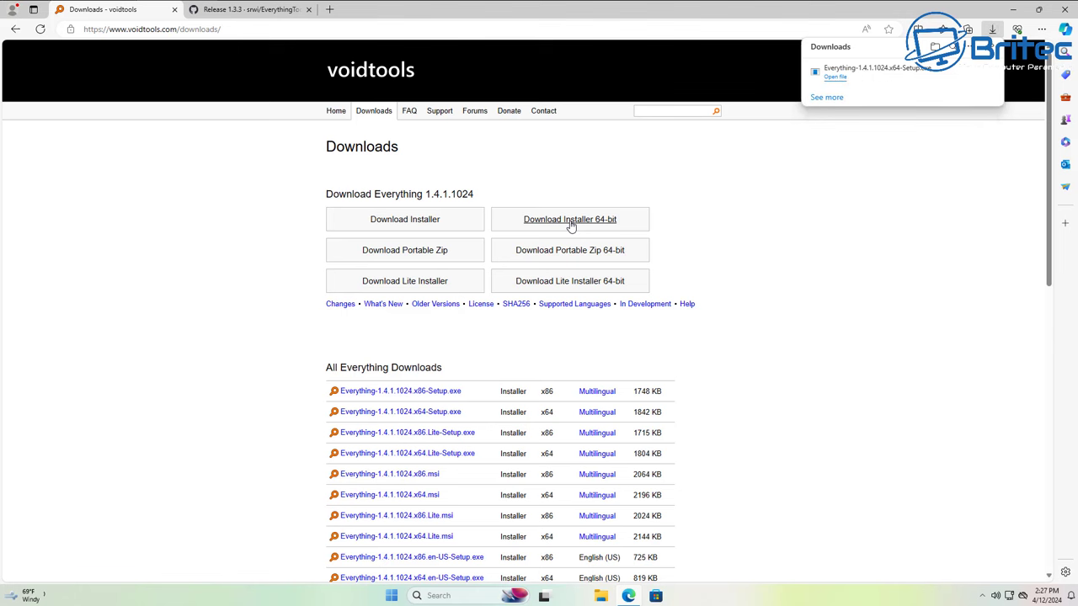
- Download EverythingToolbar-1.3.3.msi from its GitHub release page, keep the file despite the SmartScreen warning, and close the browser
{"action": "left_click", "coordinate": [231, 12]}
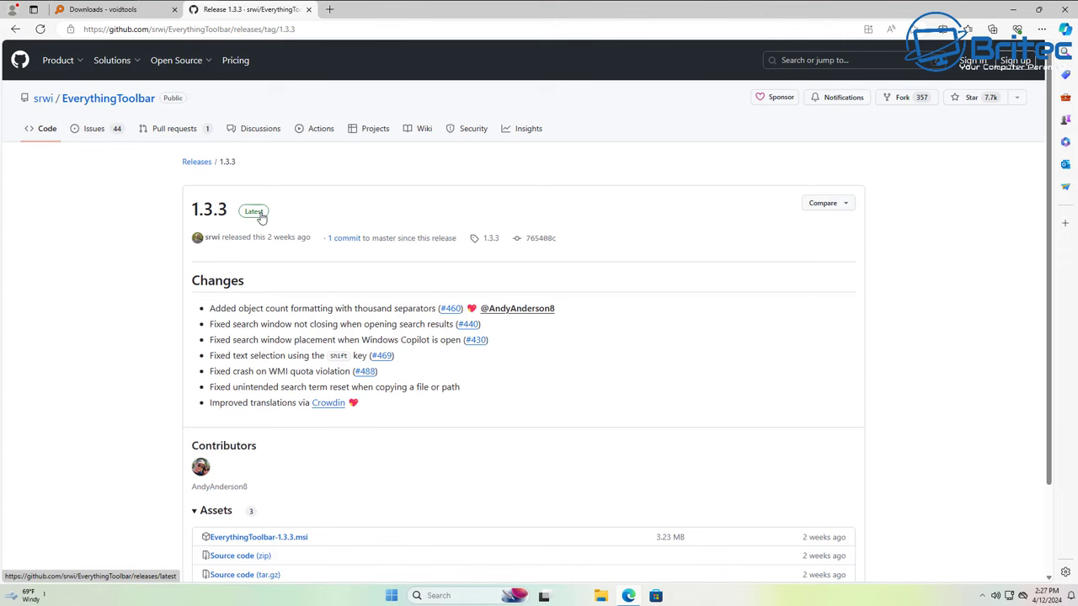
{"action": "left_click", "coordinate": [280, 539]}
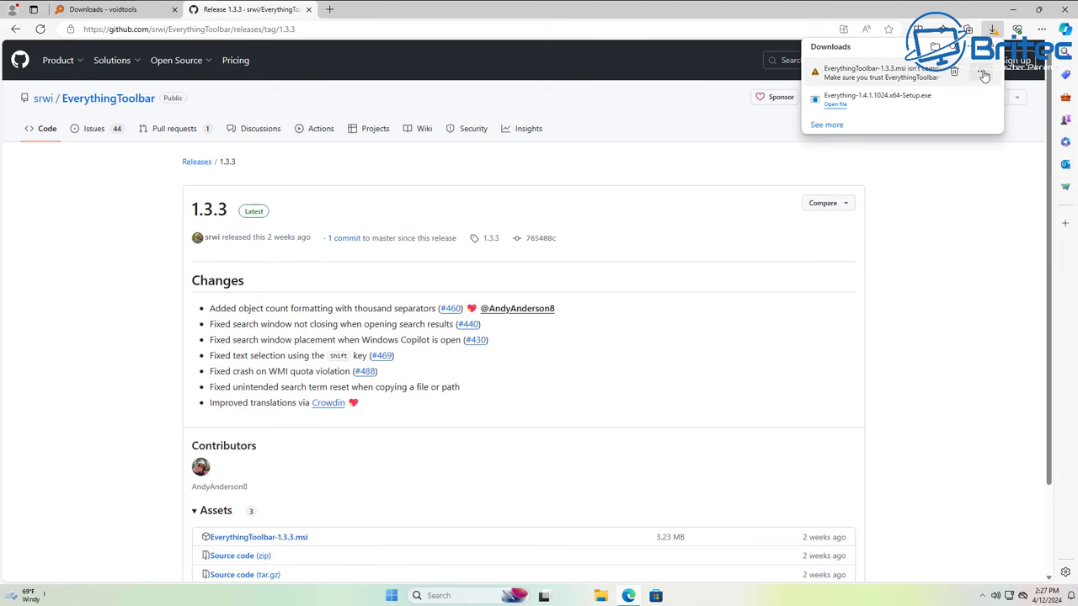
{"action": "left_click", "coordinate": [983, 73]}
{"action": "left_click", "coordinate": [916, 108]}
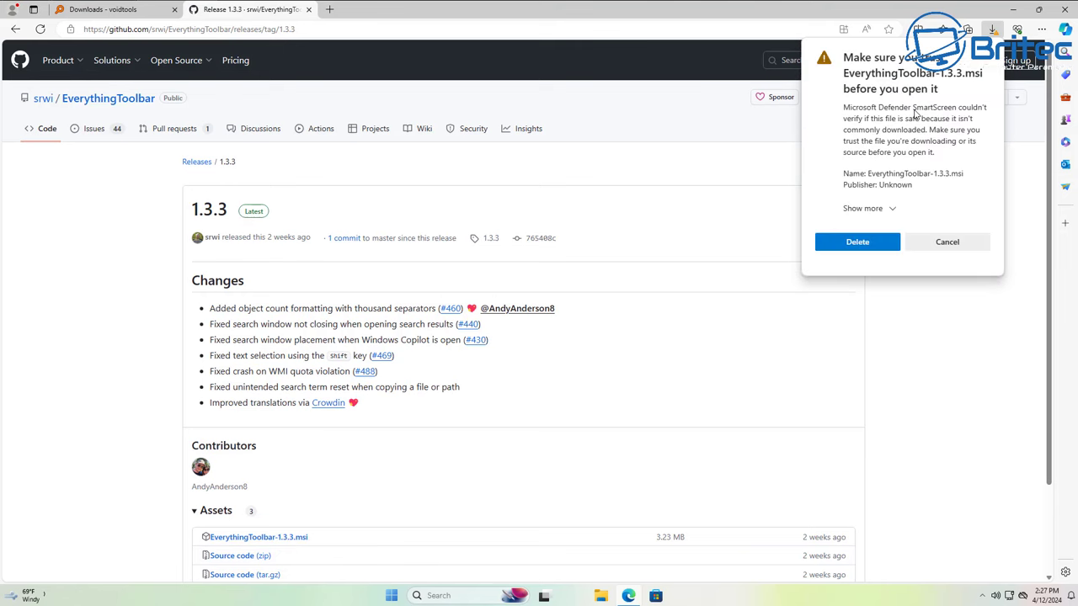
{"action": "left_click", "coordinate": [885, 211]}
{"action": "left_click", "coordinate": [876, 241]}
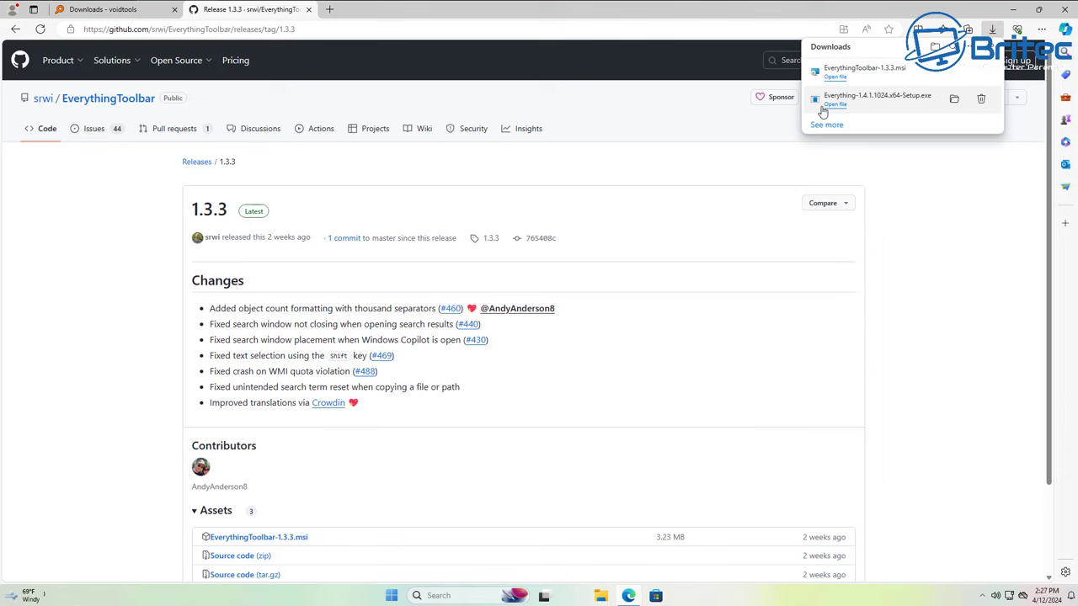
{"action": "left_click", "coordinate": [1067, 11]}
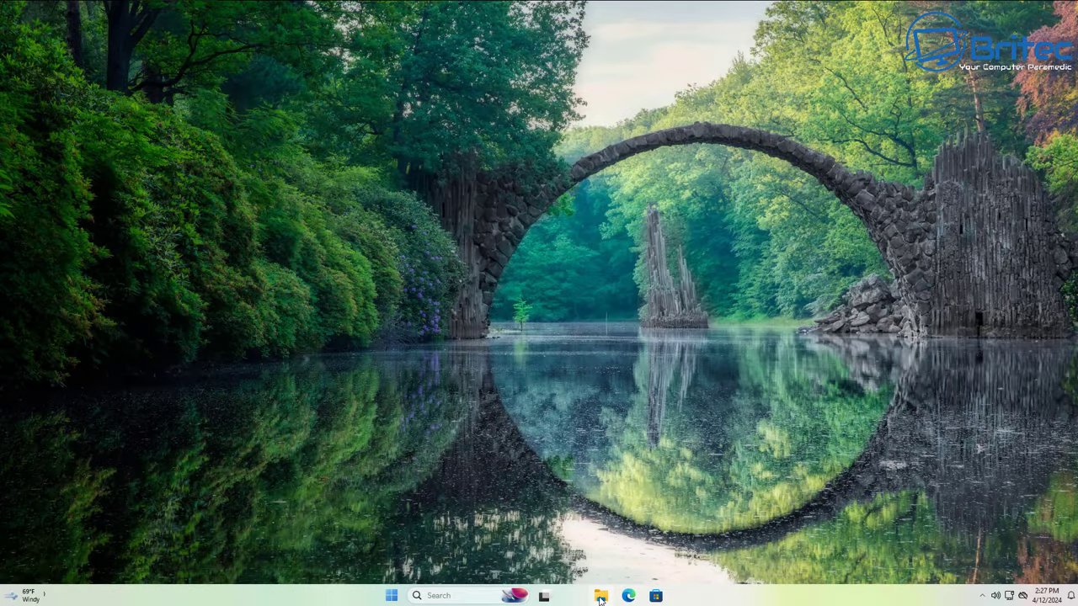
- Open the Downloads folder in File Explorer and select EverythingToolbar-1.3.3.msi and Everything-1.4.1.1024.x64-Setup.exe together
{"action": "left_click", "coordinate": [601, 597]}
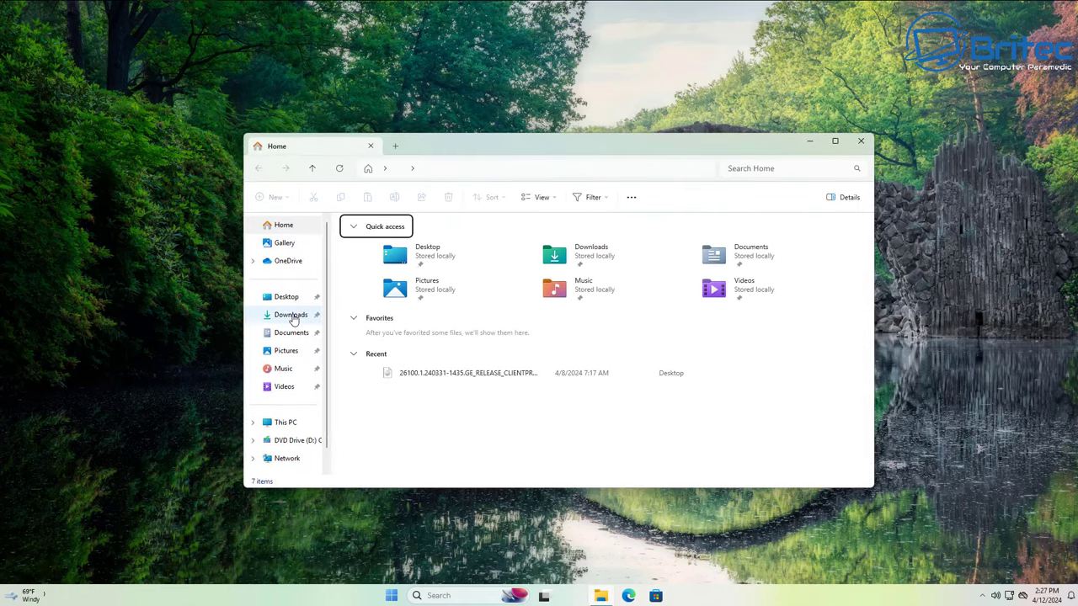
{"action": "left_click", "coordinate": [293, 318]}
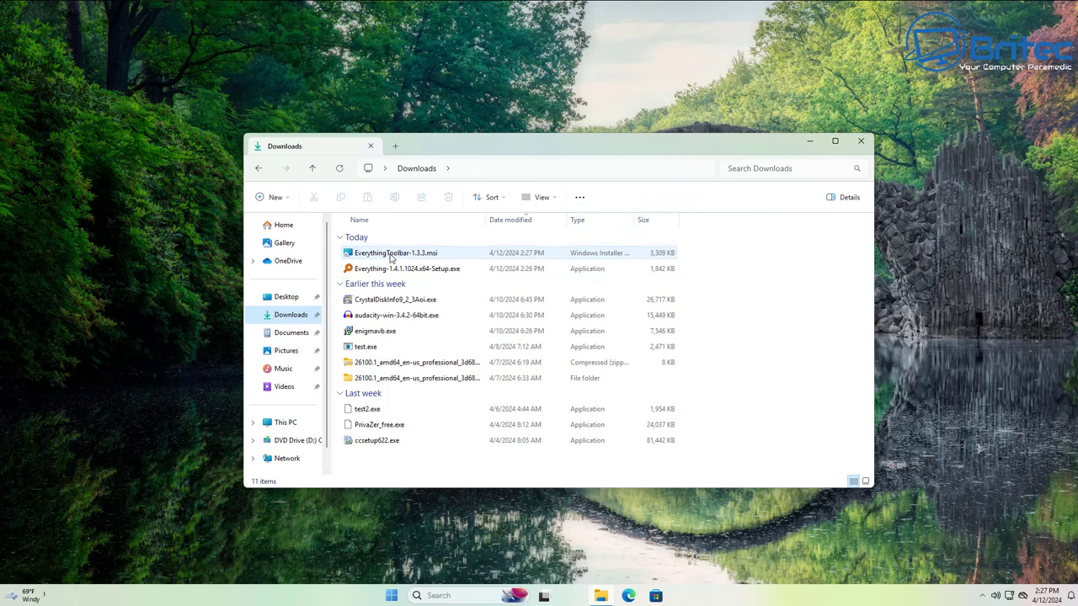
{"action": "left_click", "coordinate": [387, 261]}
{"action": "left_click", "coordinate": [381, 269], "text": "ctrl"}
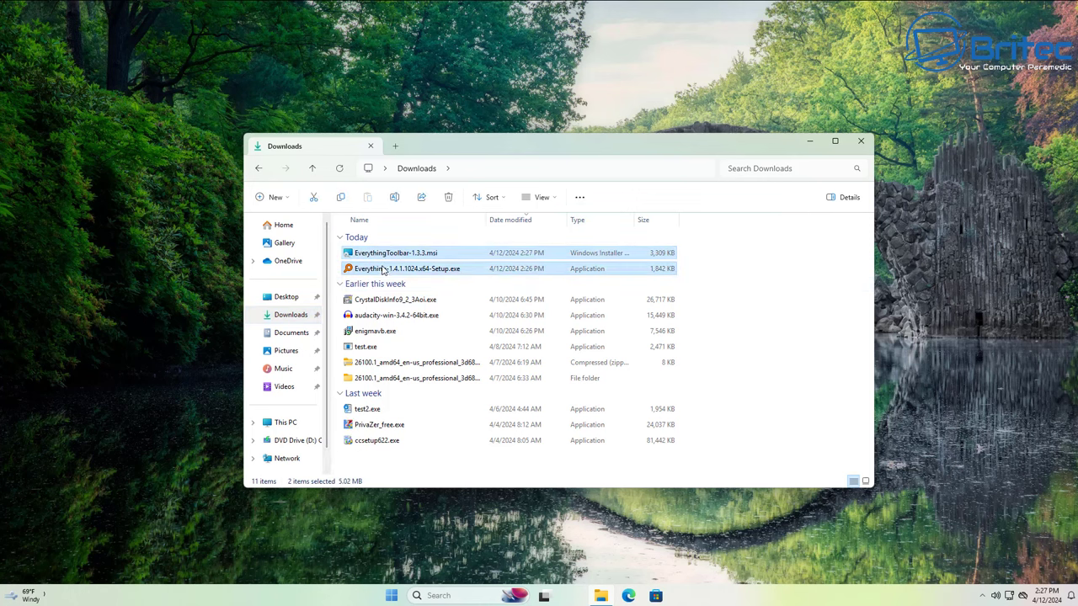
- Run Everything-1.4.1.1024.x64-Setup.exe with English (US) as the installer language and accept the license agreement
{"action": "right_click", "coordinate": [381, 269]}
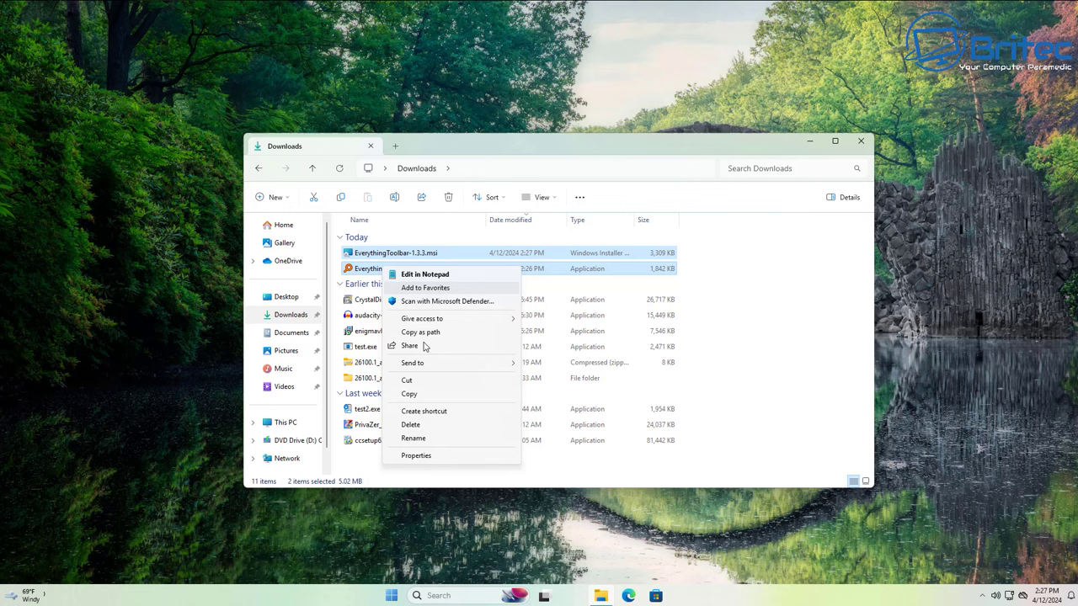
{"action": "left_click", "coordinate": [376, 261]}
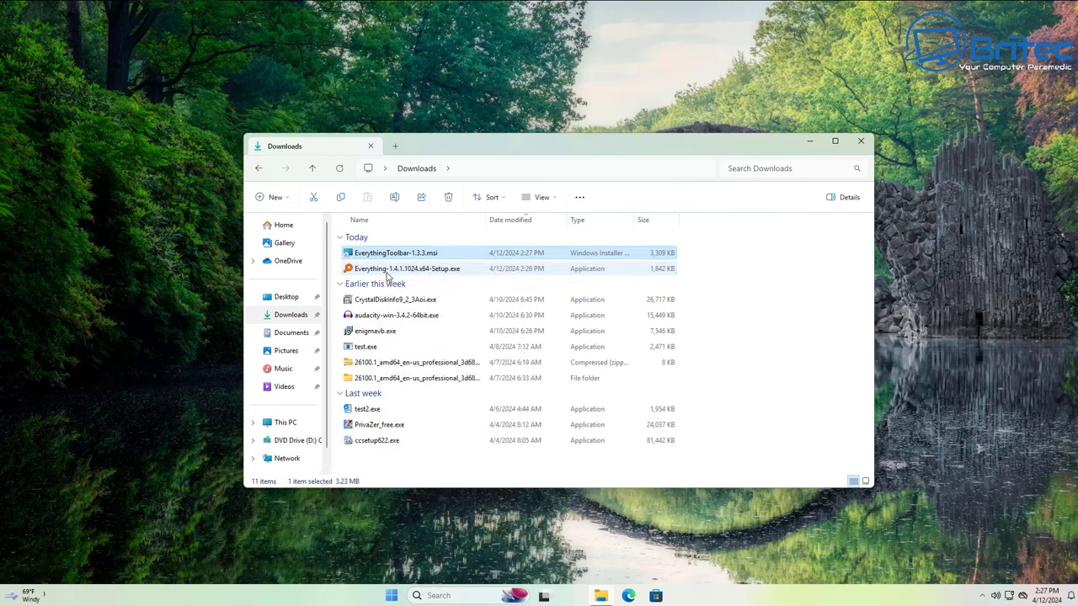
{"action": "double_click", "coordinate": [387, 271]}
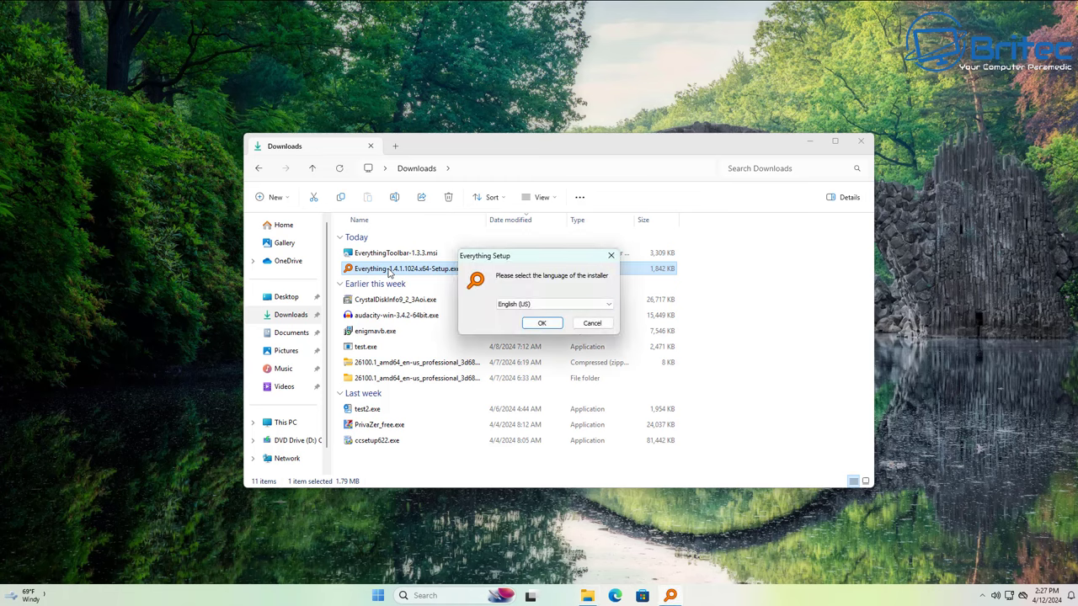
{"action": "left_click", "coordinate": [542, 322]}
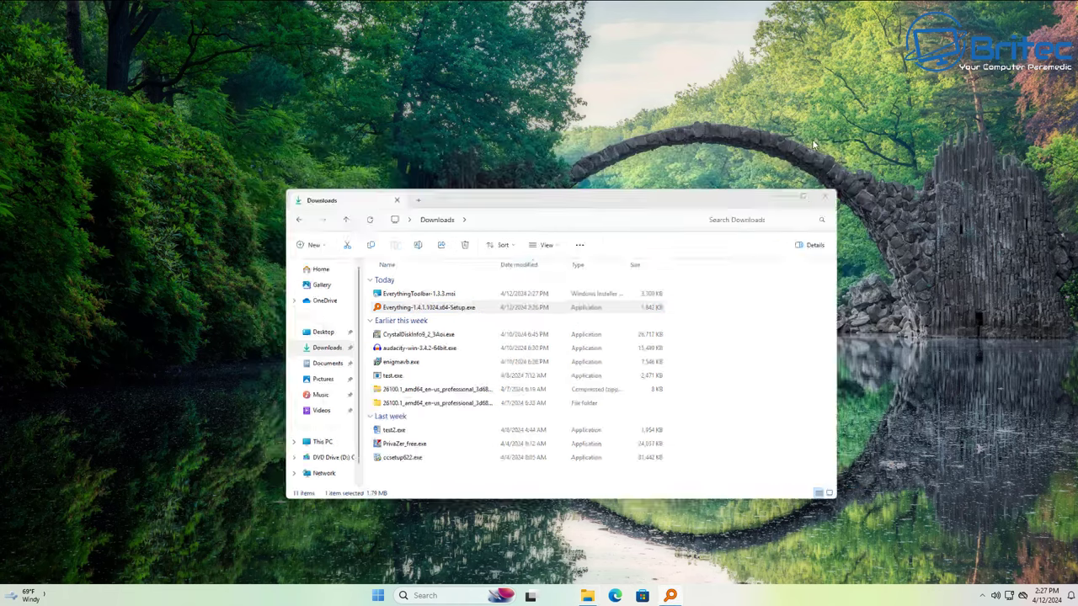
{"action": "left_click", "coordinate": [544, 320]}
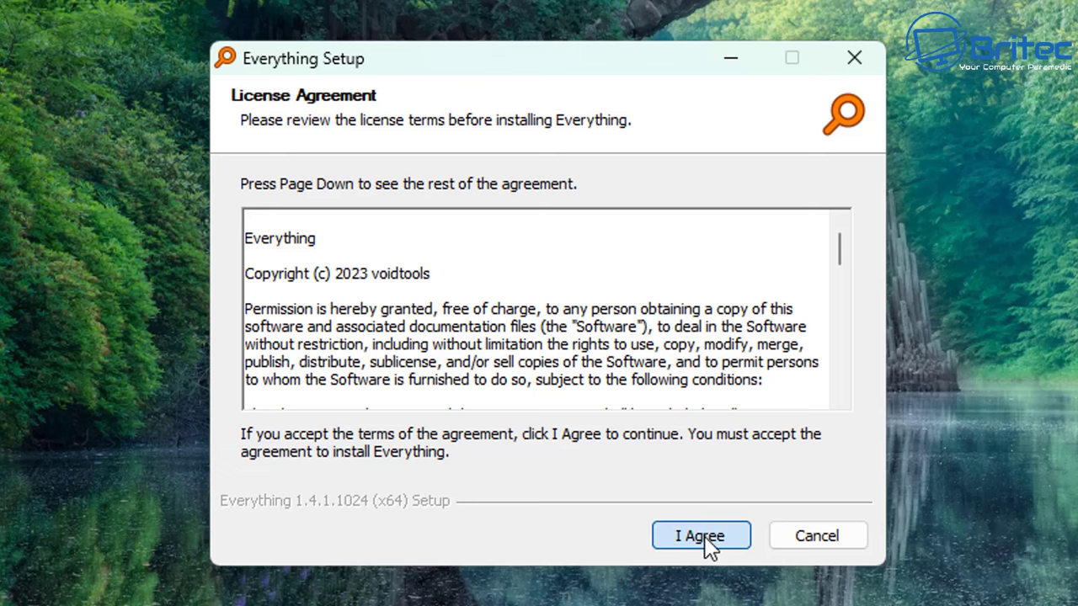
{"action": "left_click", "coordinate": [687, 516]}
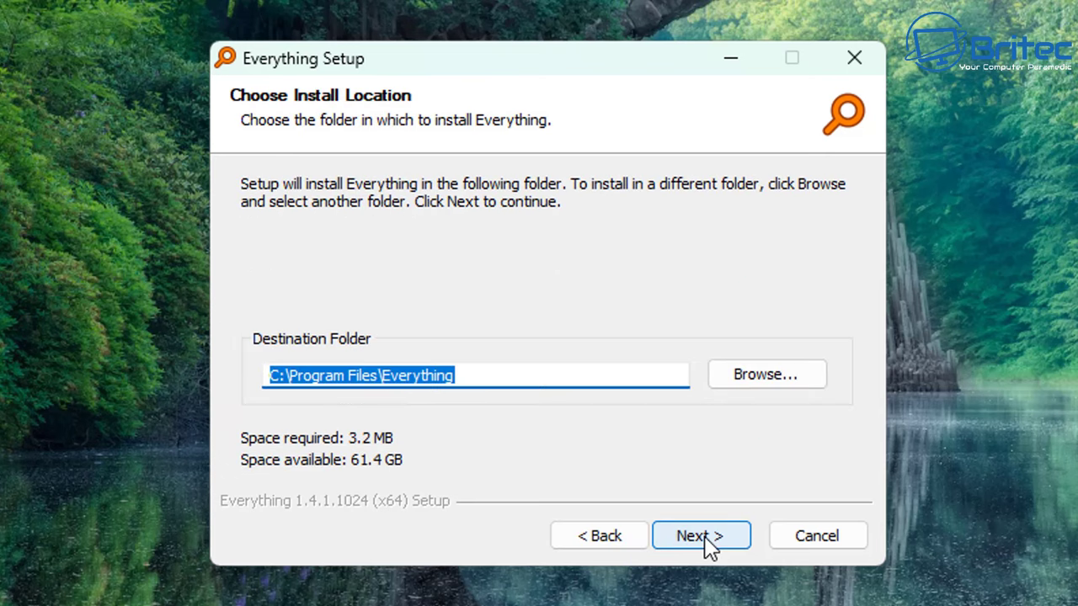
- Install Everything in C:\Program Files\Everything with the Everything service and default options, allow the changes, and finish setup with Run Everything enabled
{"action": "left_click", "coordinate": [707, 539]}
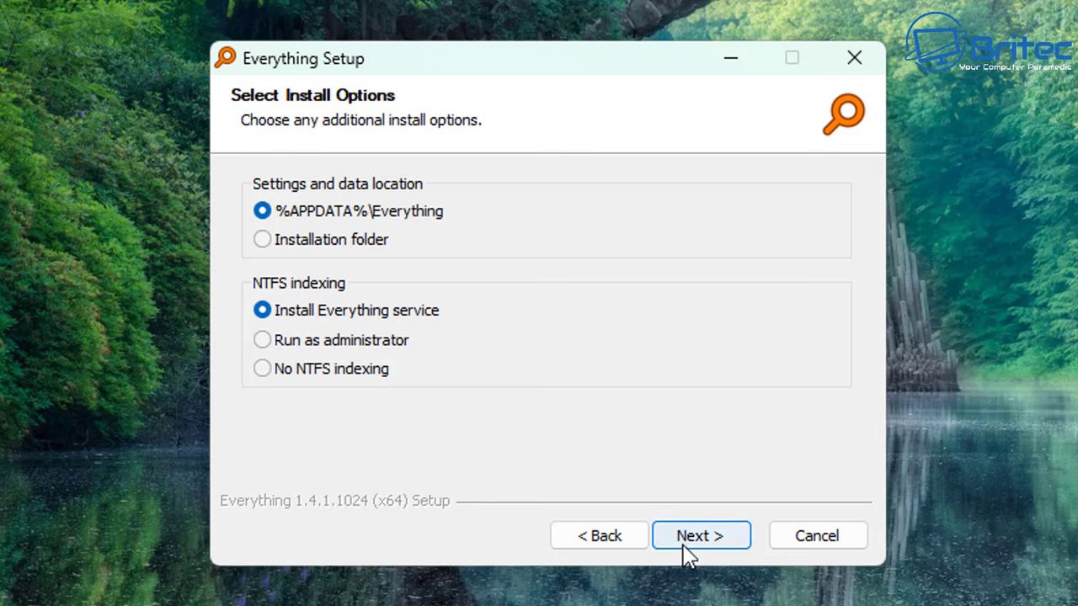
{"action": "left_click", "coordinate": [687, 552]}
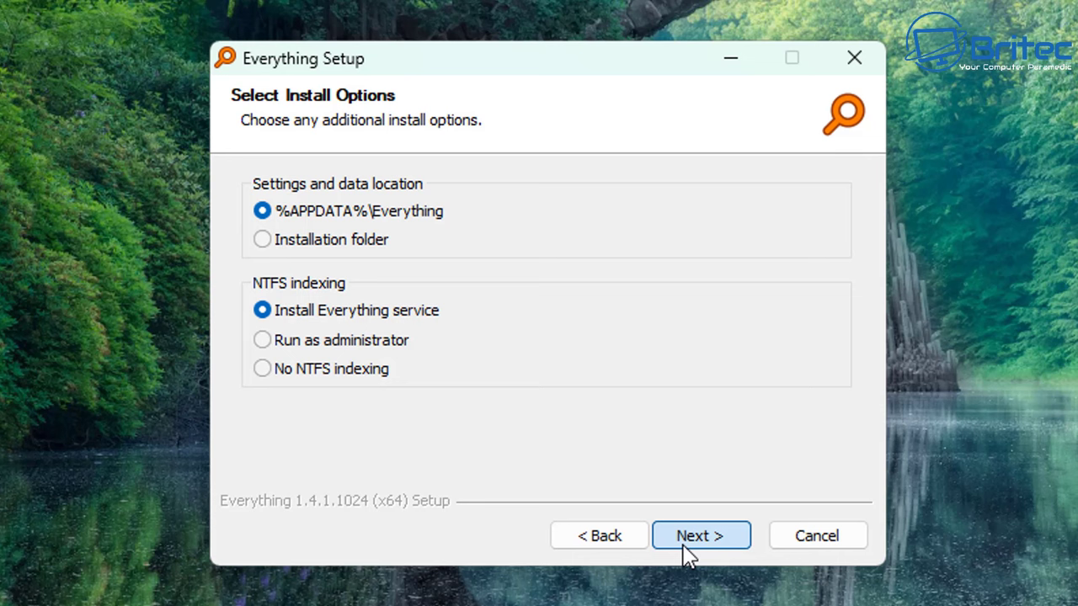
{"action": "left_click", "coordinate": [686, 551]}
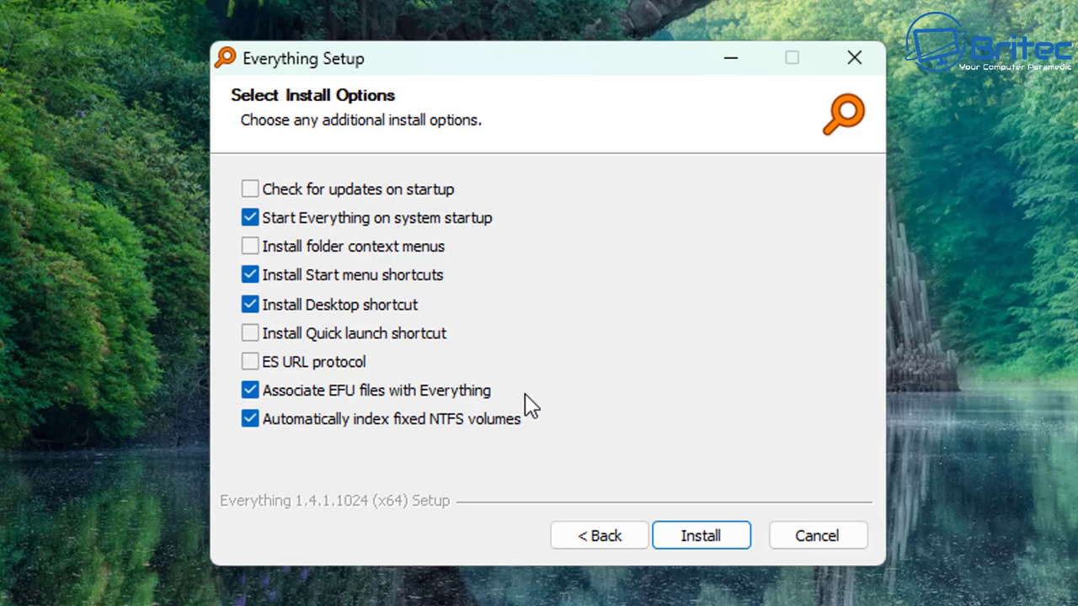
{"action": "left_click", "coordinate": [729, 545]}
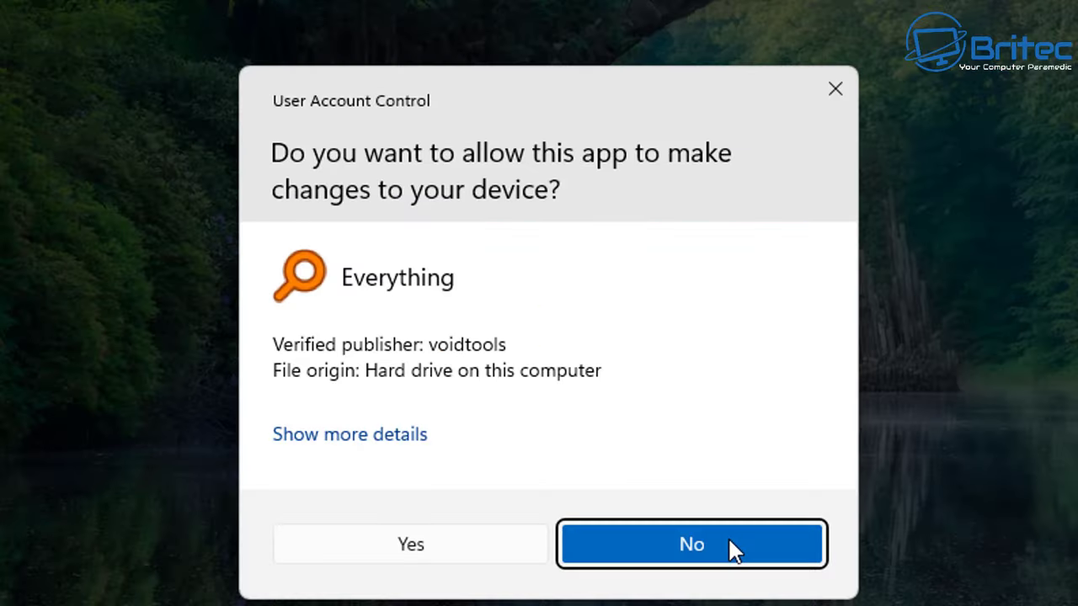
{"action": "left_click", "coordinate": [475, 545]}
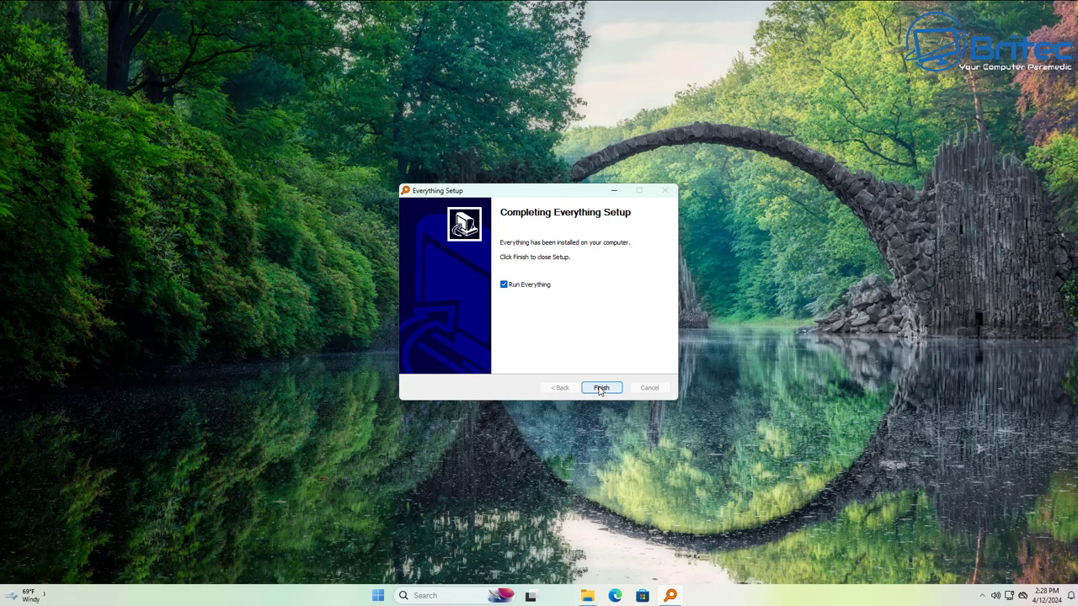
{"action": "left_click", "coordinate": [600, 388]}
{"action": "left_click_drag", "start_coordinate": [318, 86], "coordinate": [561, 213]}
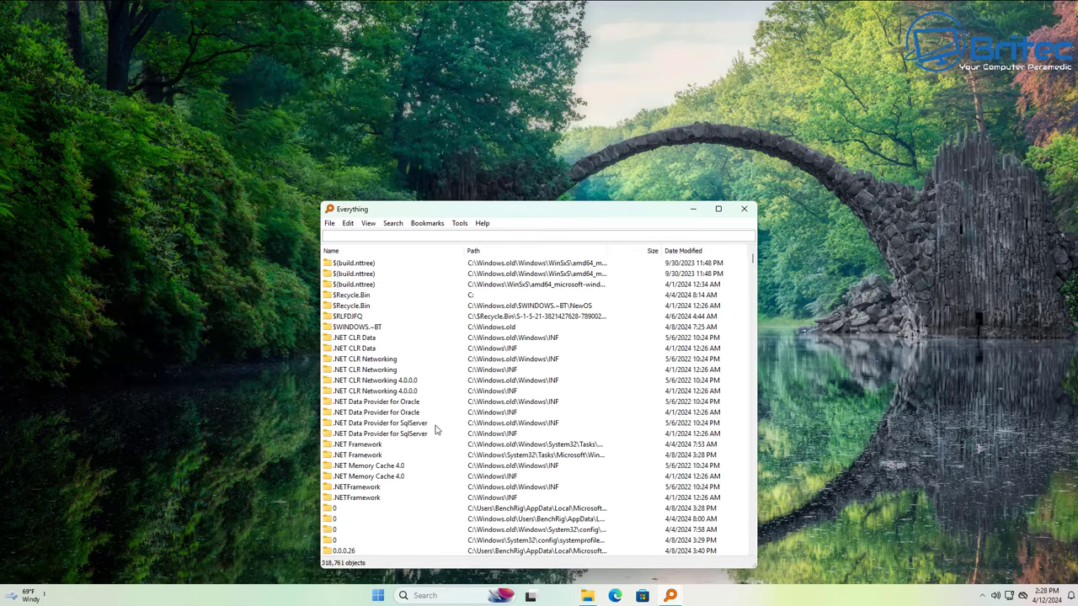
{"action": "left_click", "coordinate": [347, 224]}
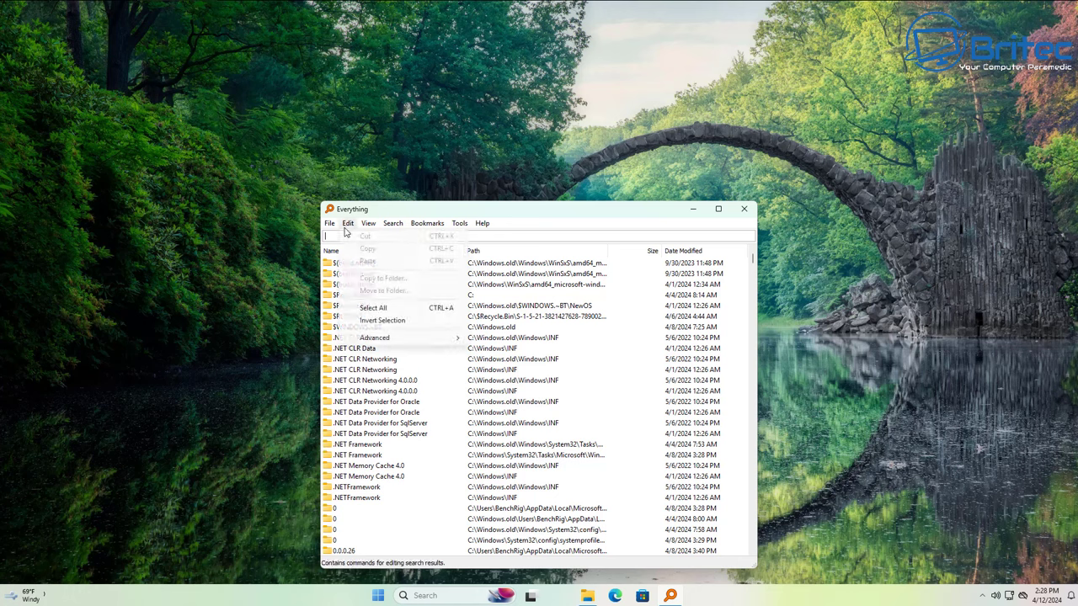
{"action": "mouse_move", "coordinate": [384, 345]}
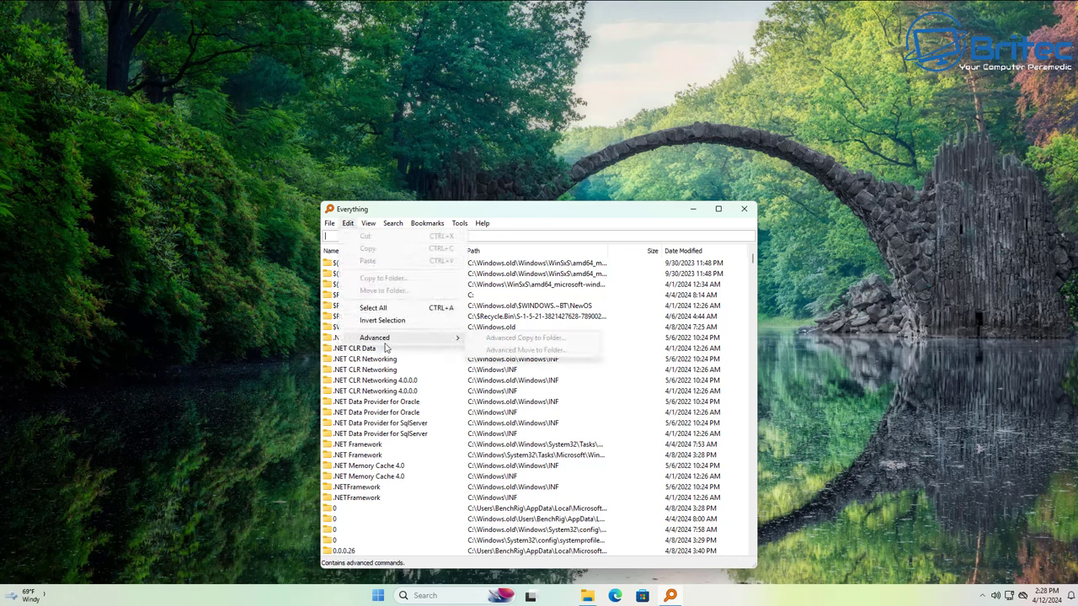
{"action": "mouse_move", "coordinate": [329, 223]}
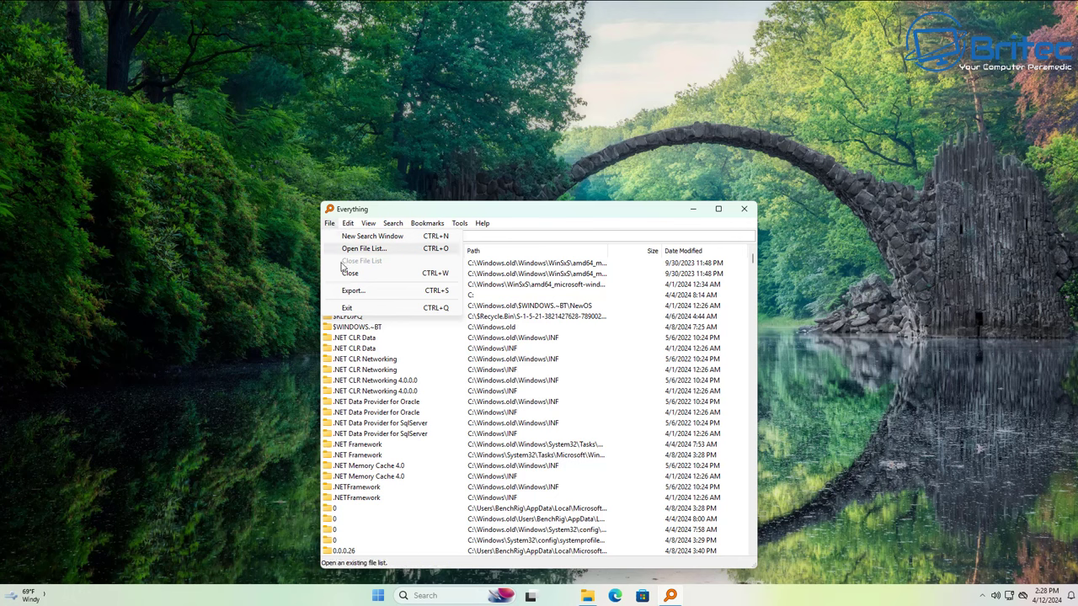
{"action": "mouse_move", "coordinate": [368, 227]}
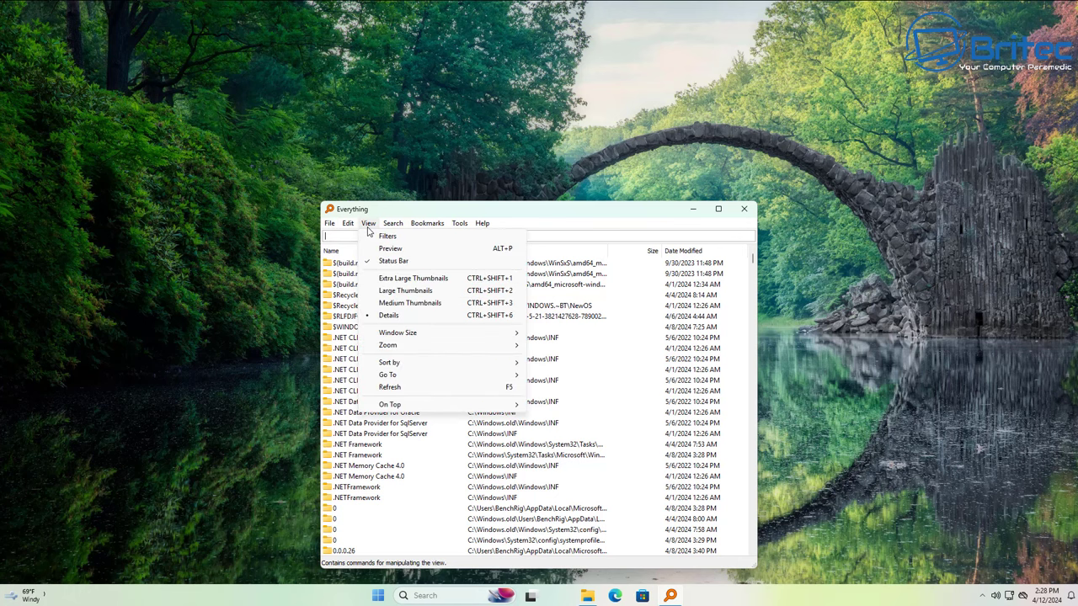
{"action": "mouse_move", "coordinate": [489, 229]}
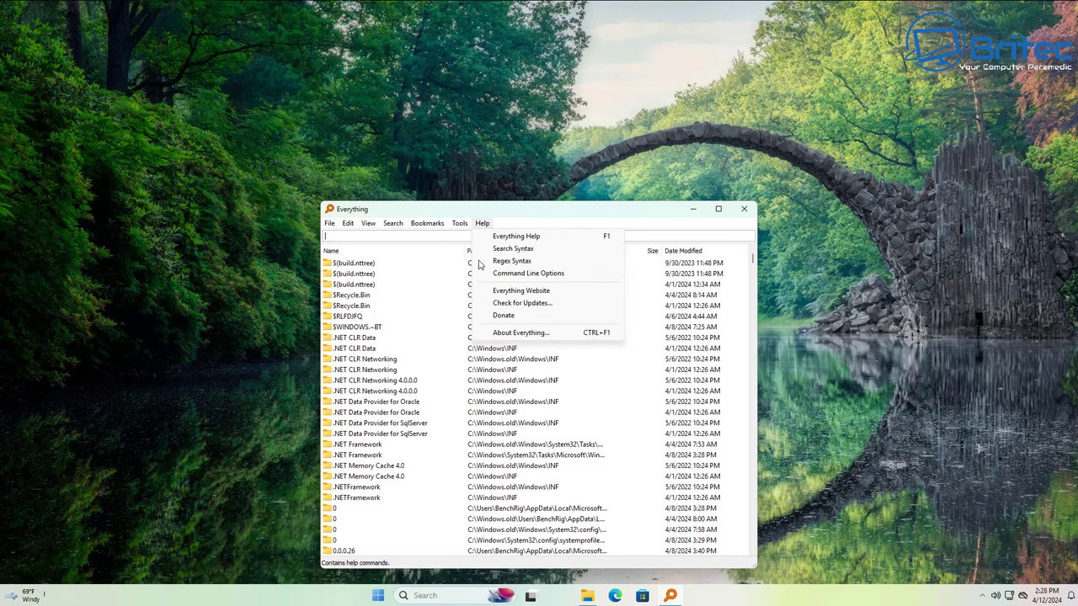
{"action": "left_click", "coordinate": [830, 441]}
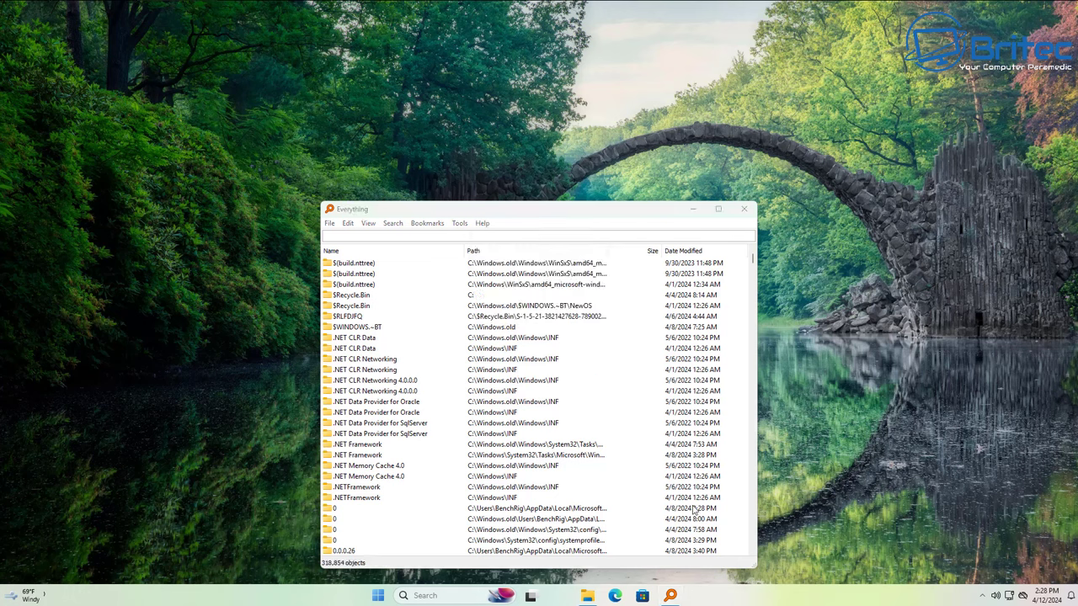
- Enable "Show Search Everything folder context menu item" in the general options of Everything and apply the change
{"action": "left_click", "coordinate": [459, 224]}
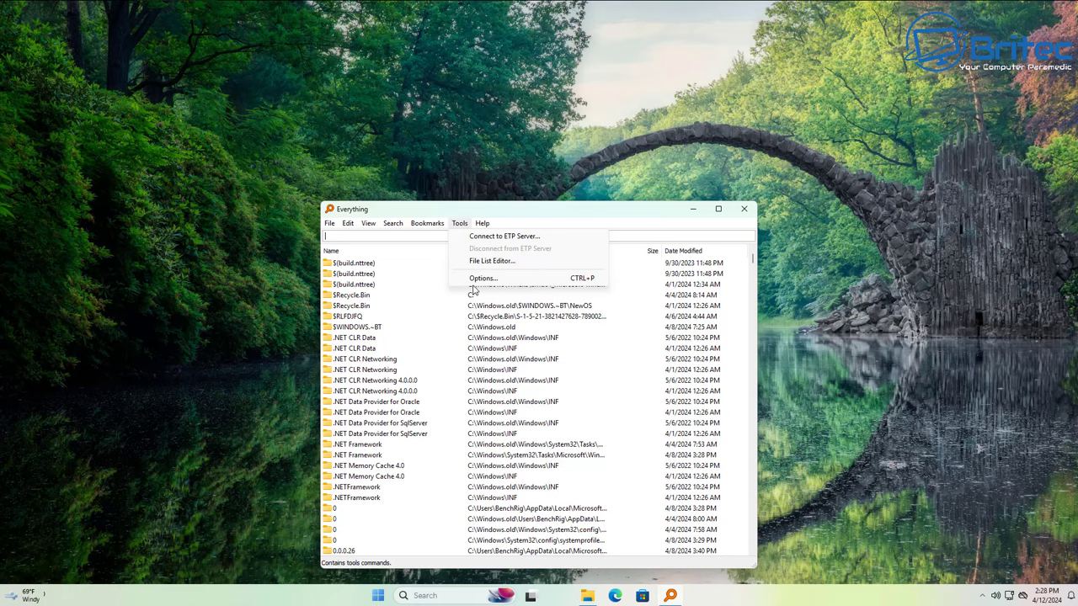
{"action": "left_click", "coordinate": [482, 279]}
{"action": "left_click_drag", "start_coordinate": [534, 268], "coordinate": [523, 260]}
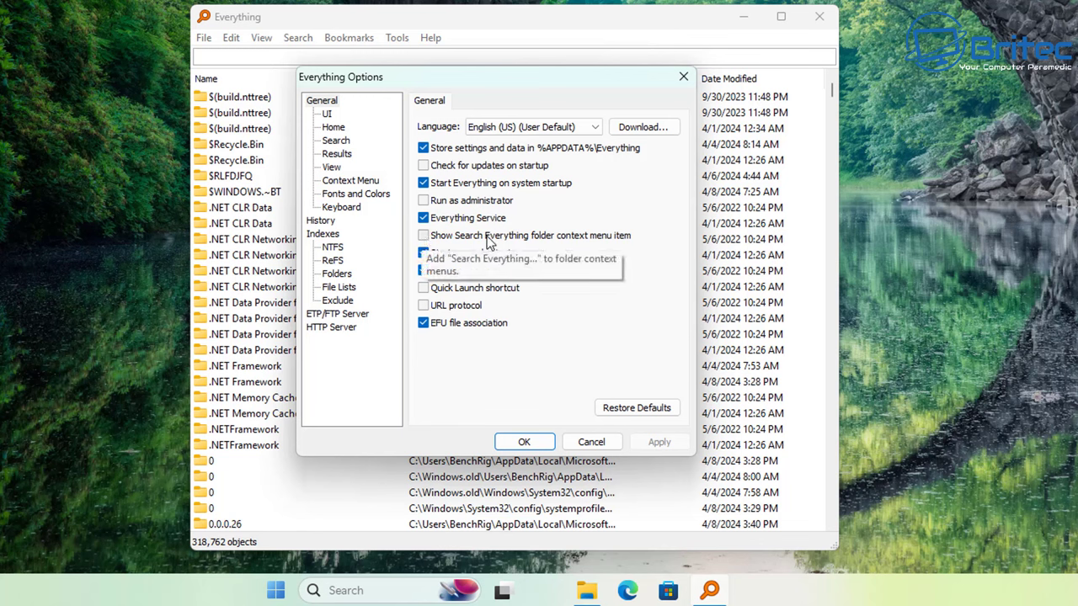
{"action": "left_click", "coordinate": [442, 242]}
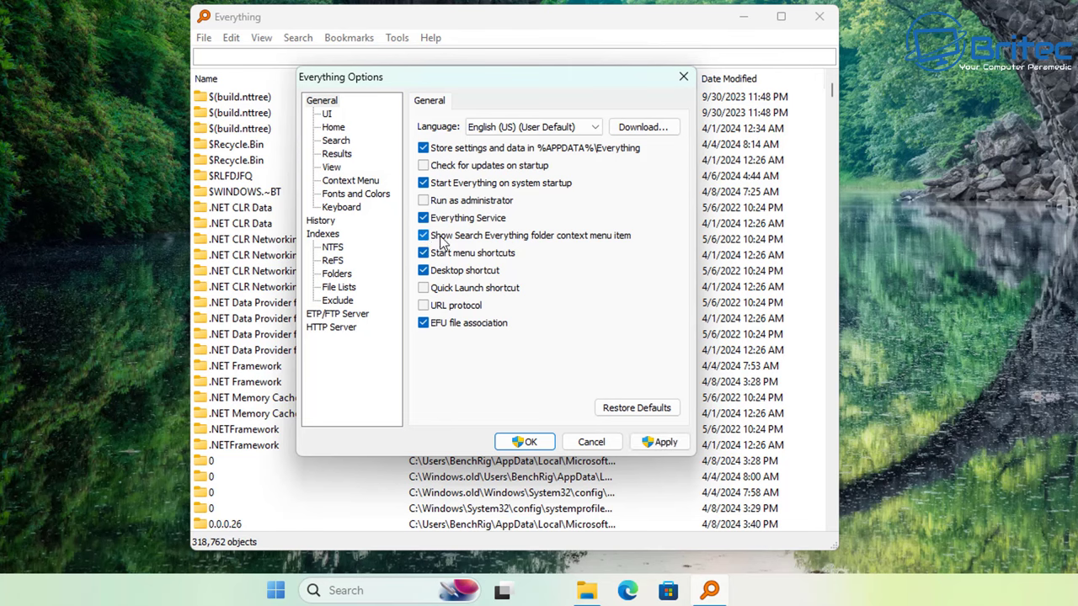
{"action": "left_click", "coordinate": [644, 444]}
{"action": "left_click", "coordinate": [429, 291]}
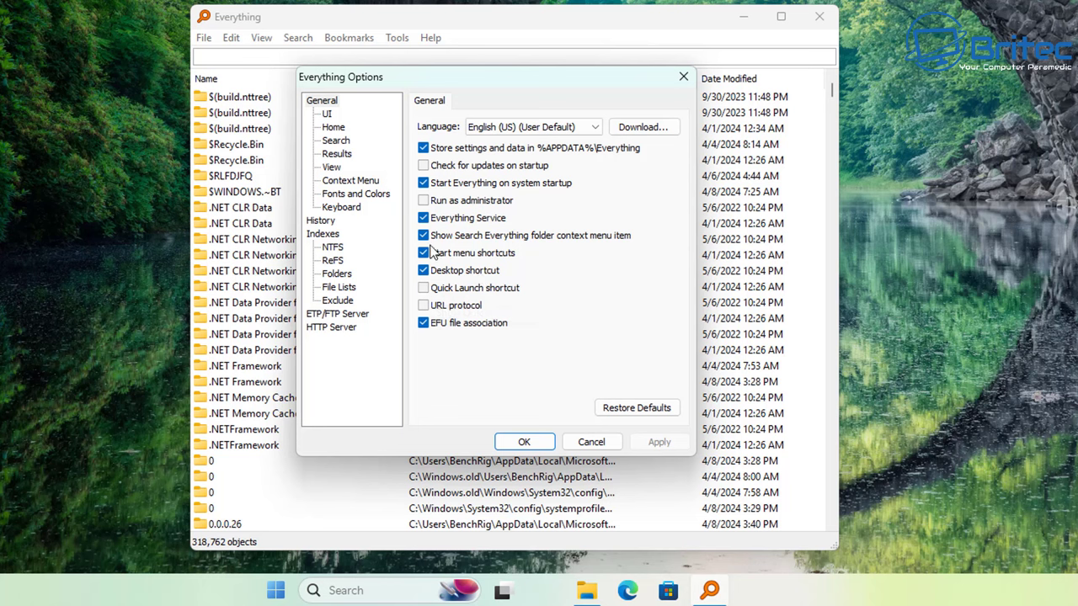
- Enable "Index date created" and "Index date accessed" in the Indexes options, apply the changes and close the options
{"action": "left_click", "coordinate": [323, 234]}
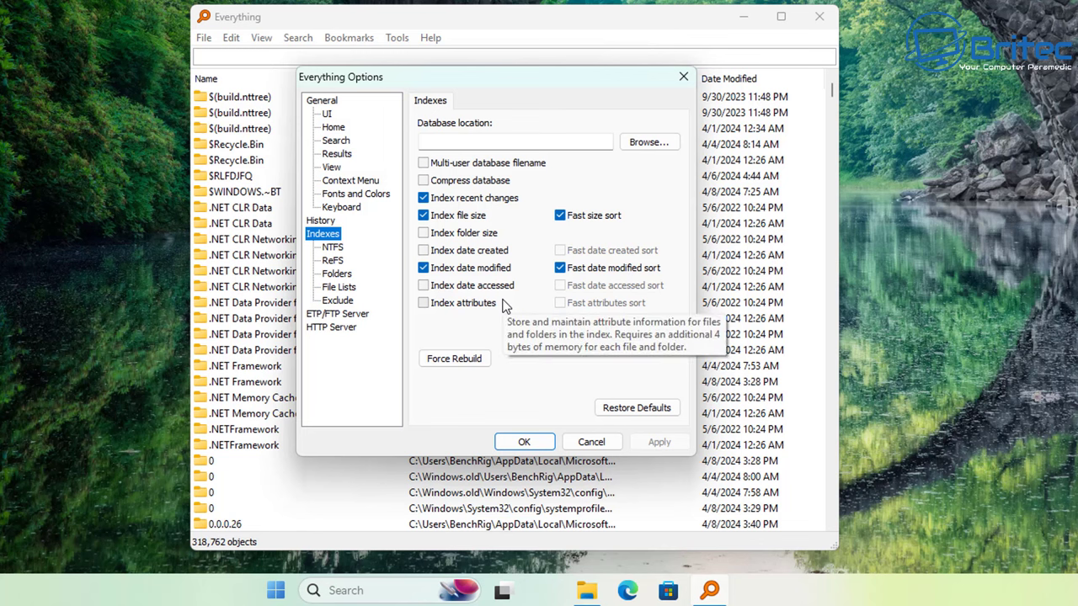
{"action": "left_click", "coordinate": [337, 273]}
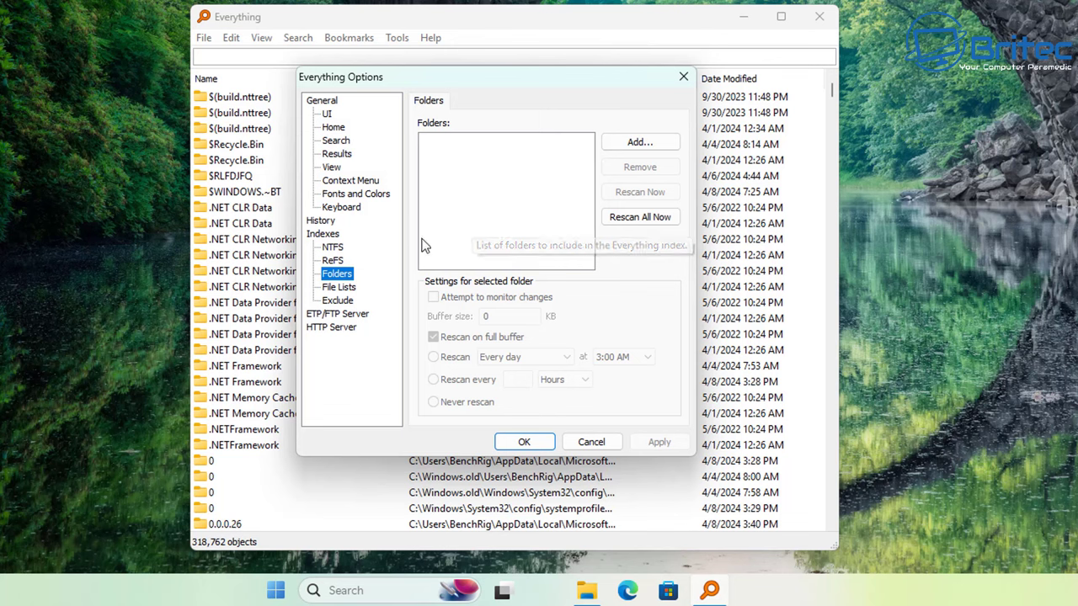
{"action": "left_click", "coordinate": [324, 234]}
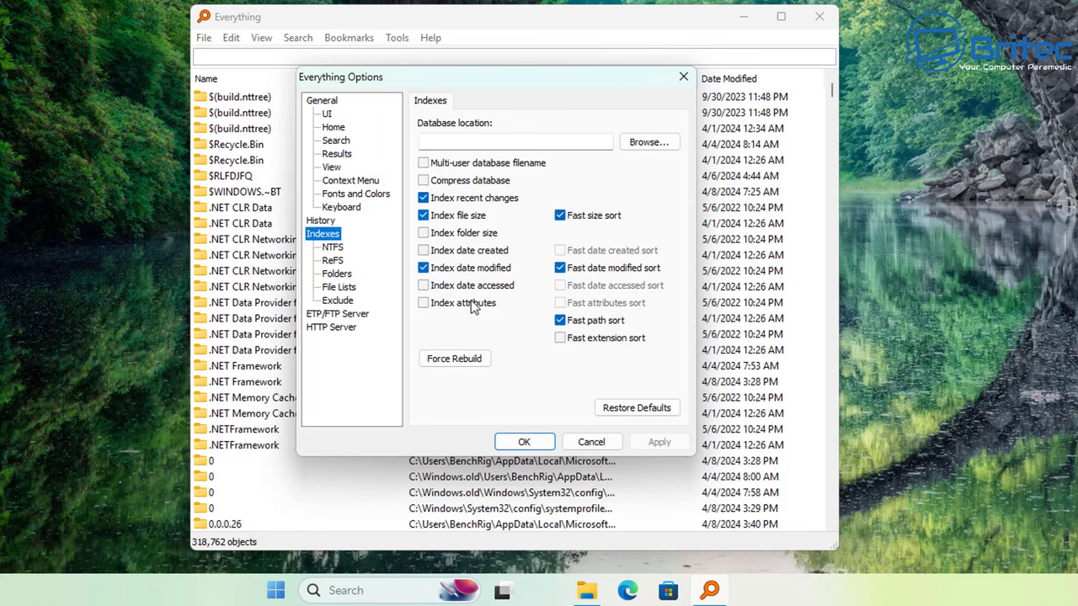
{"action": "left_click", "coordinate": [426, 251]}
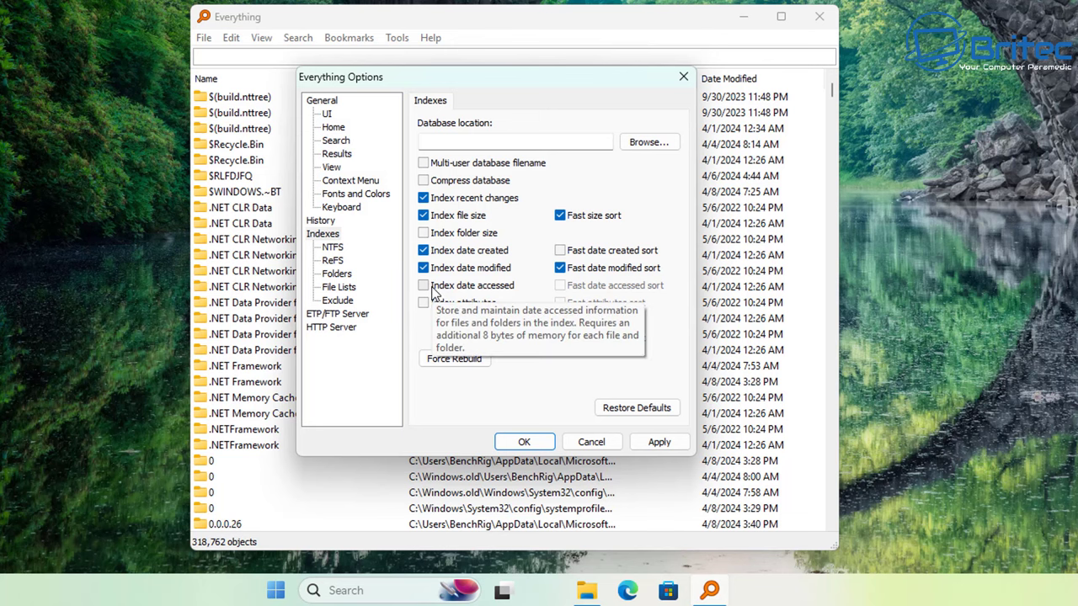
{"action": "left_click", "coordinate": [433, 288]}
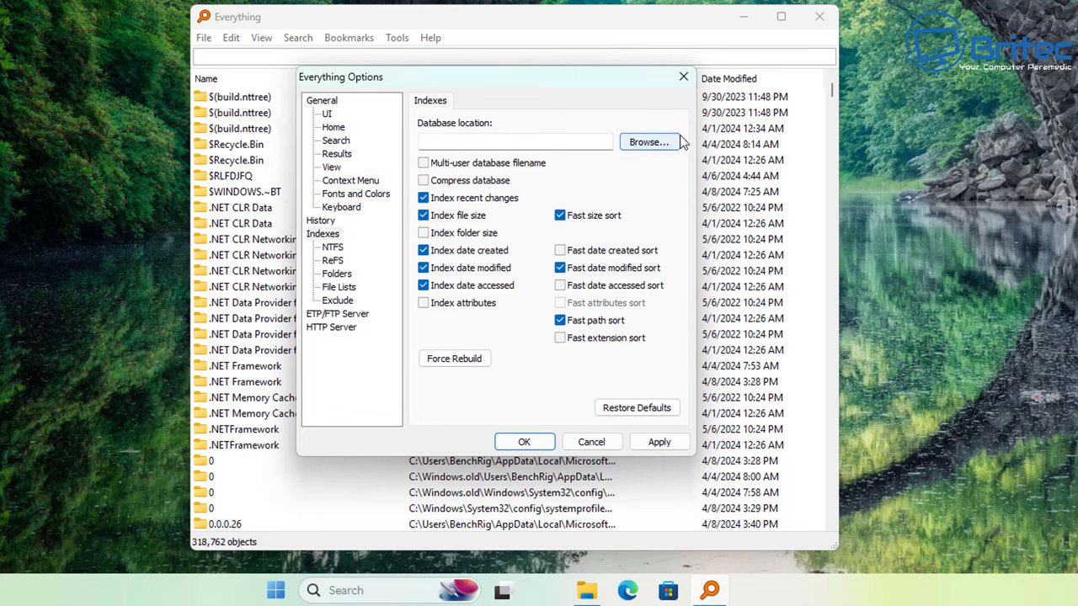
{"action": "left_click", "coordinate": [661, 444]}
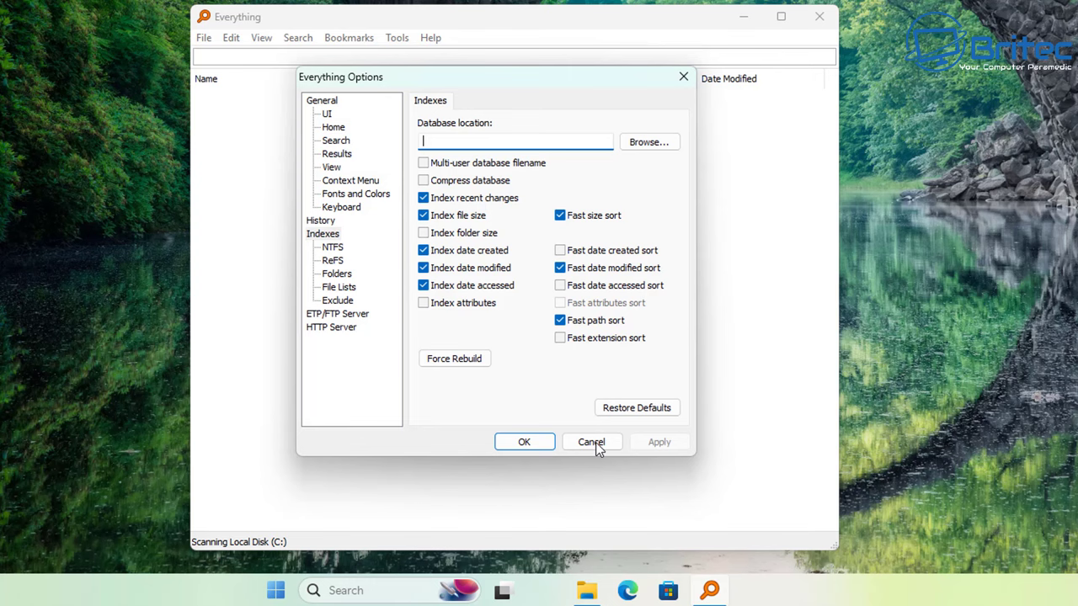
{"action": "left_click", "coordinate": [527, 444]}
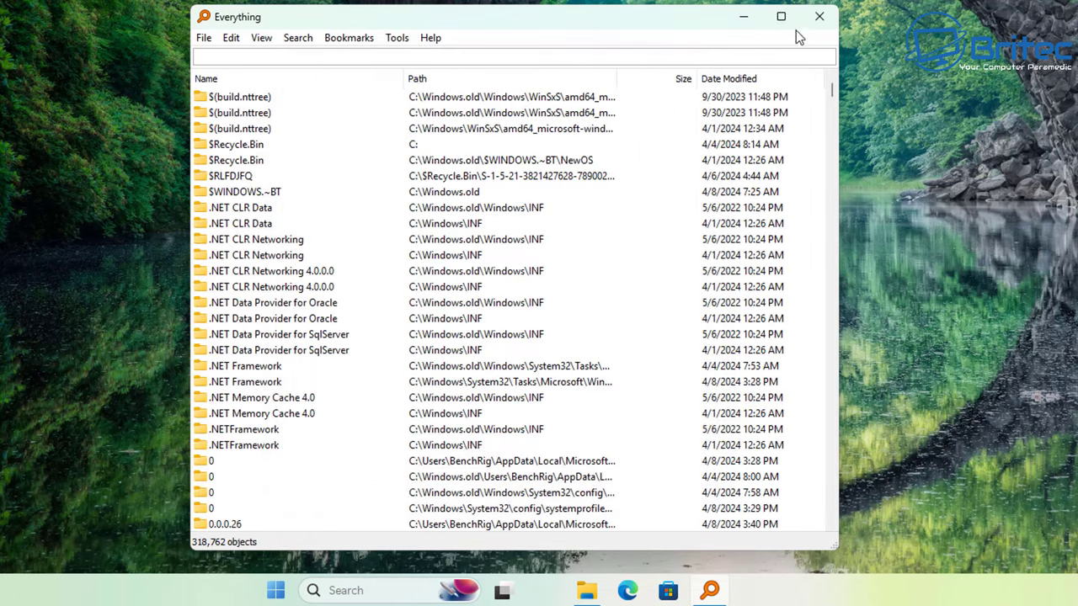
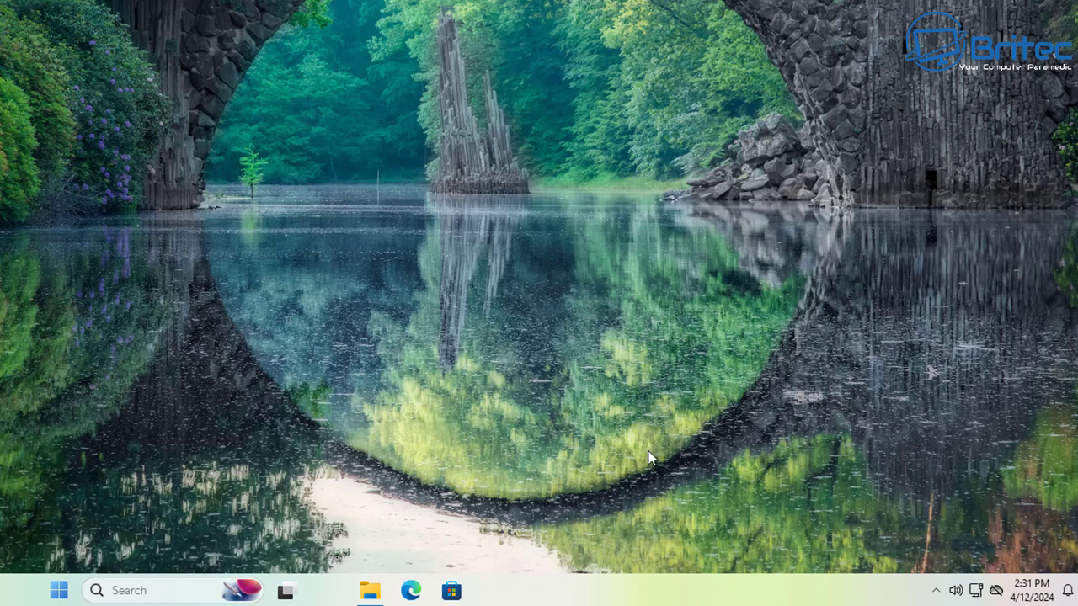
- Show the Everything search window from its system tray icon, close it, and reveal the hidden tray icons again
{"action": "left_click", "coordinate": [935, 592]}
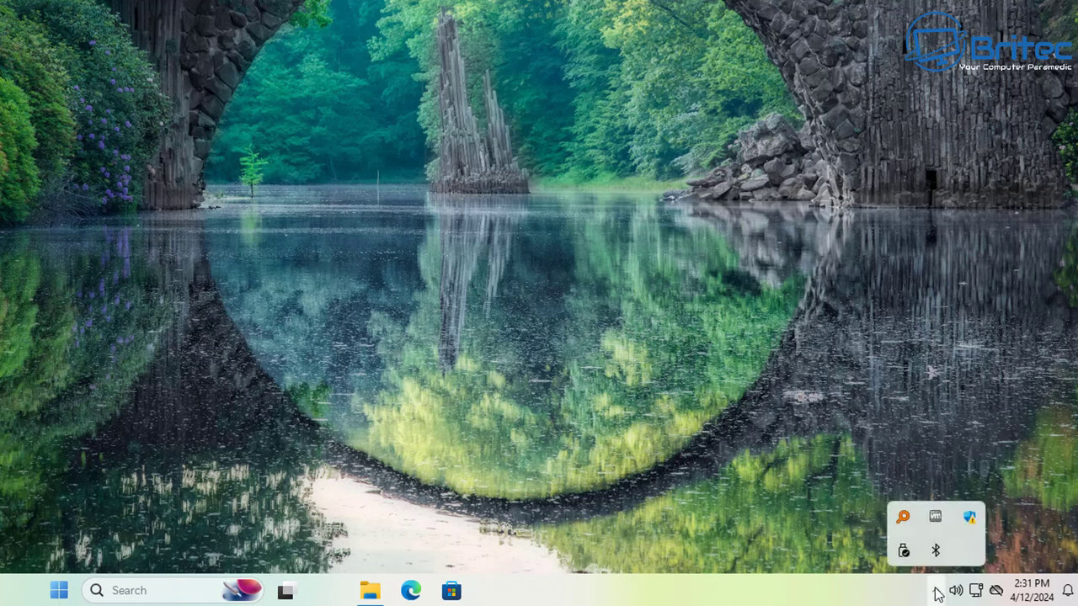
{"action": "right_click", "coordinate": [903, 520]}
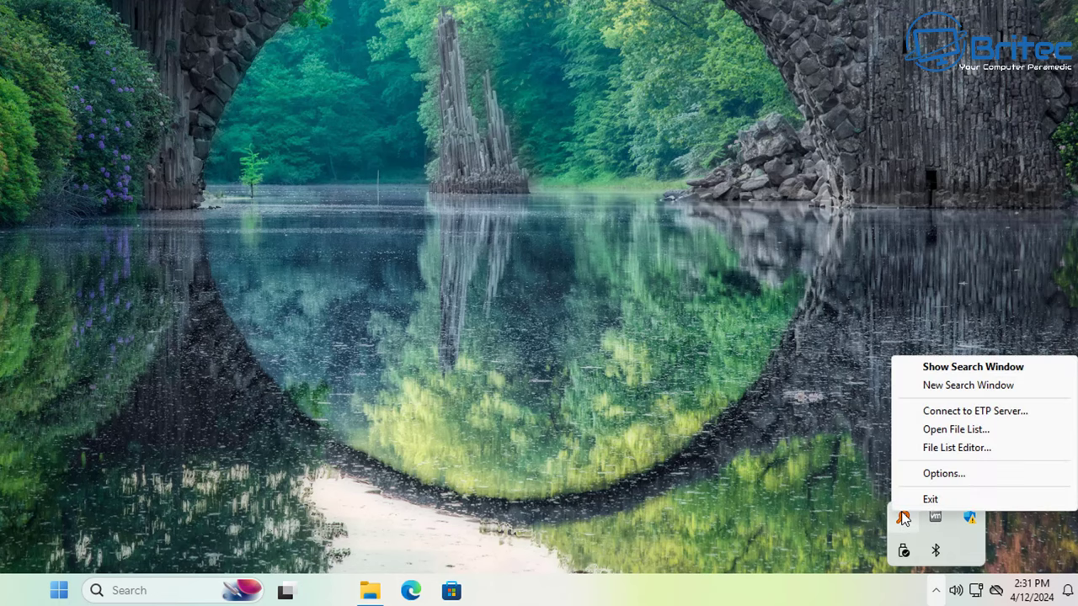
{"action": "left_click", "coordinate": [968, 370]}
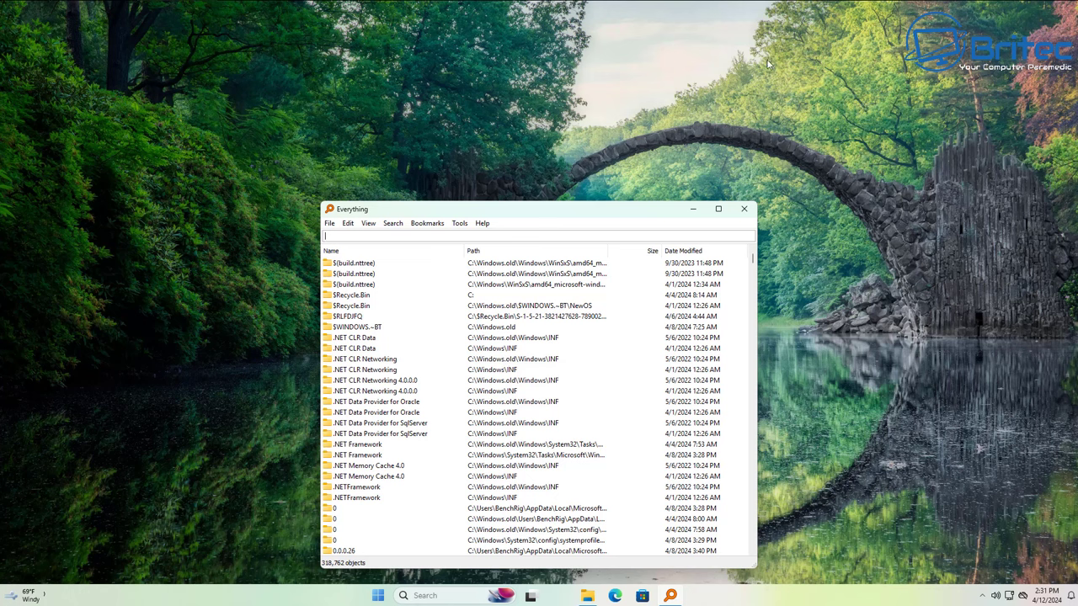
{"action": "left_click", "coordinate": [746, 209]}
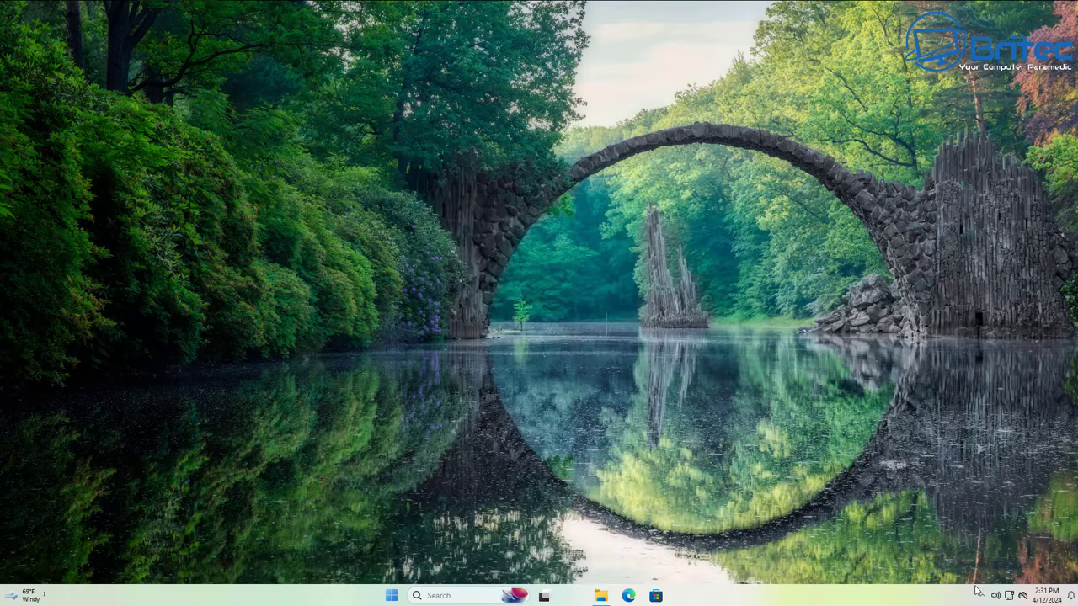
{"action": "left_click", "coordinate": [982, 596]}
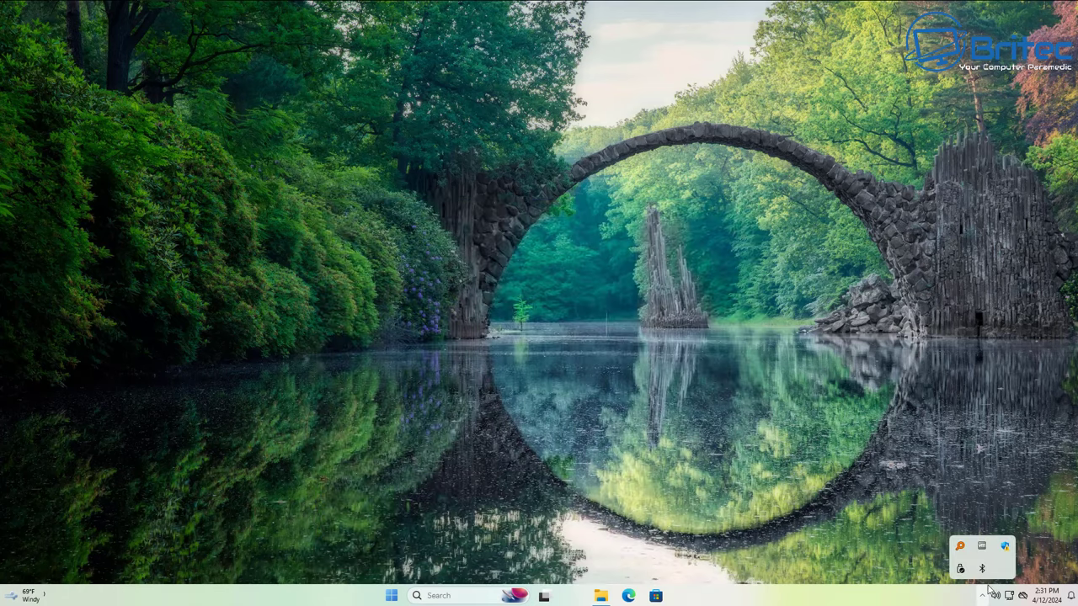
{"action": "right_click", "coordinate": [961, 549]}
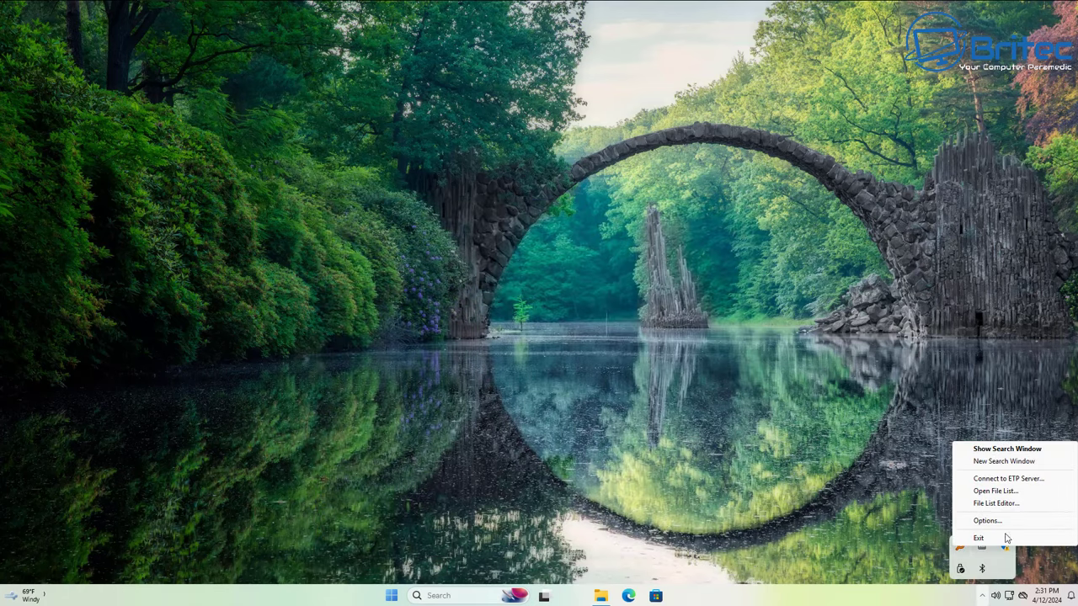
{"action": "left_click", "coordinate": [976, 539]}
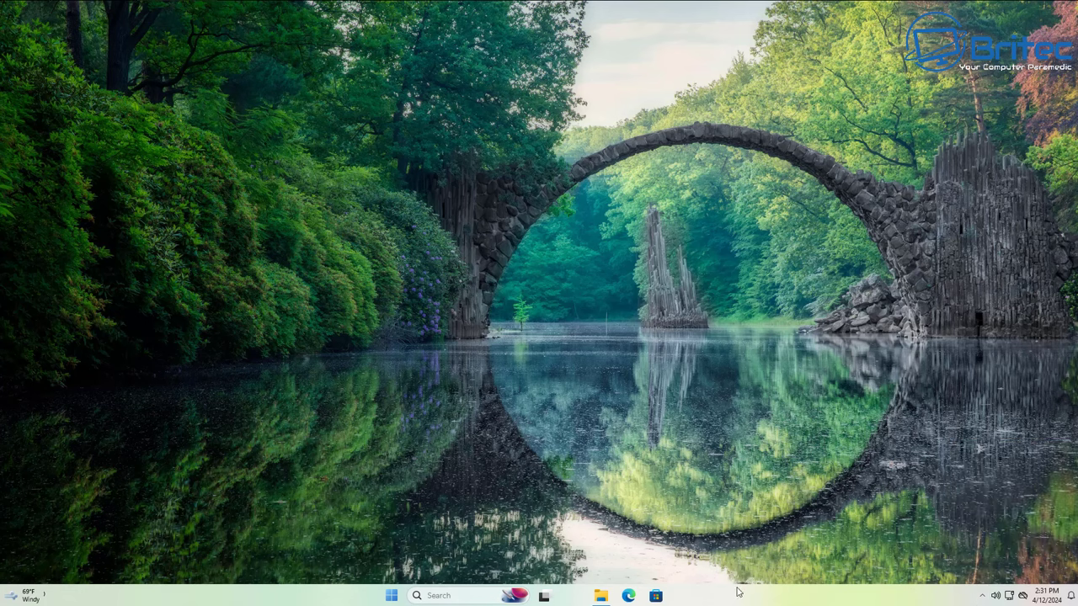
- Turn off Widgets, Task view and Copilot (preview) in the taskbar settings and set the taskbar Search item to Hide
{"action": "right_click", "coordinate": [695, 595]}
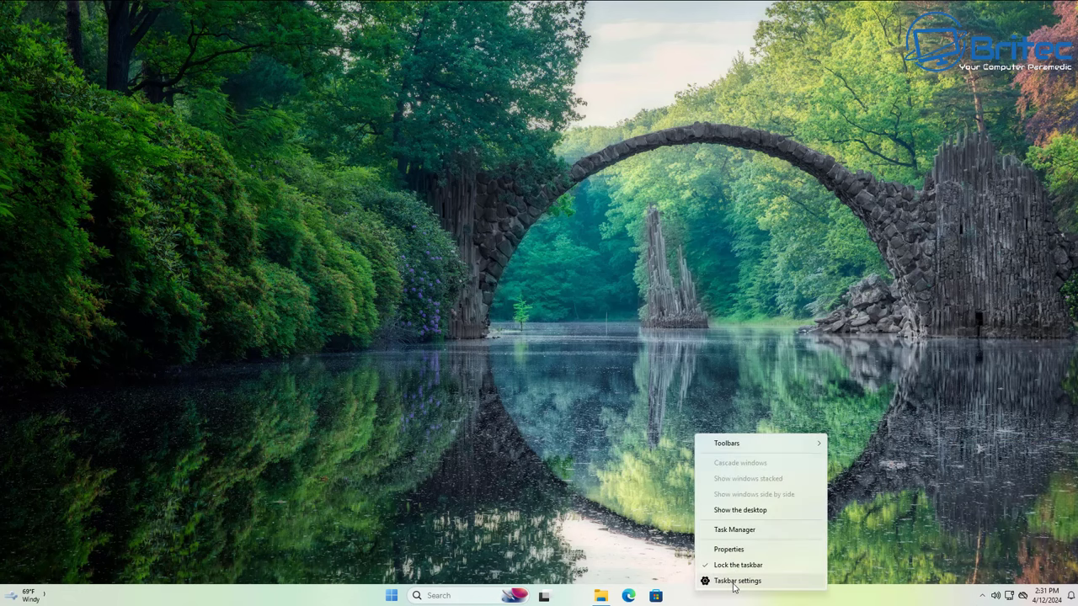
{"action": "left_click", "coordinate": [734, 581]}
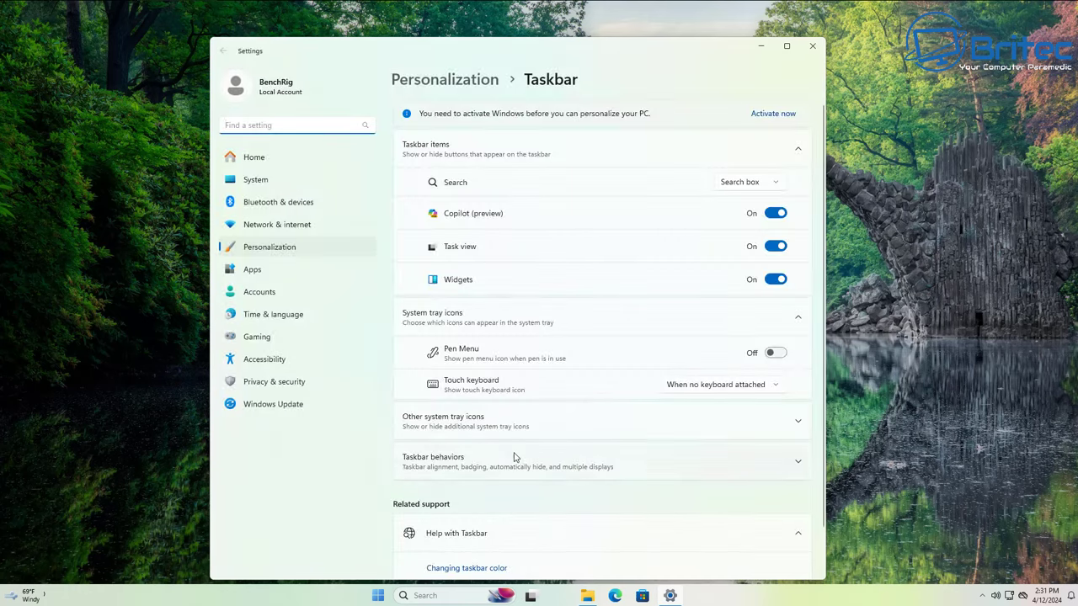
{"action": "left_click", "coordinate": [775, 279]}
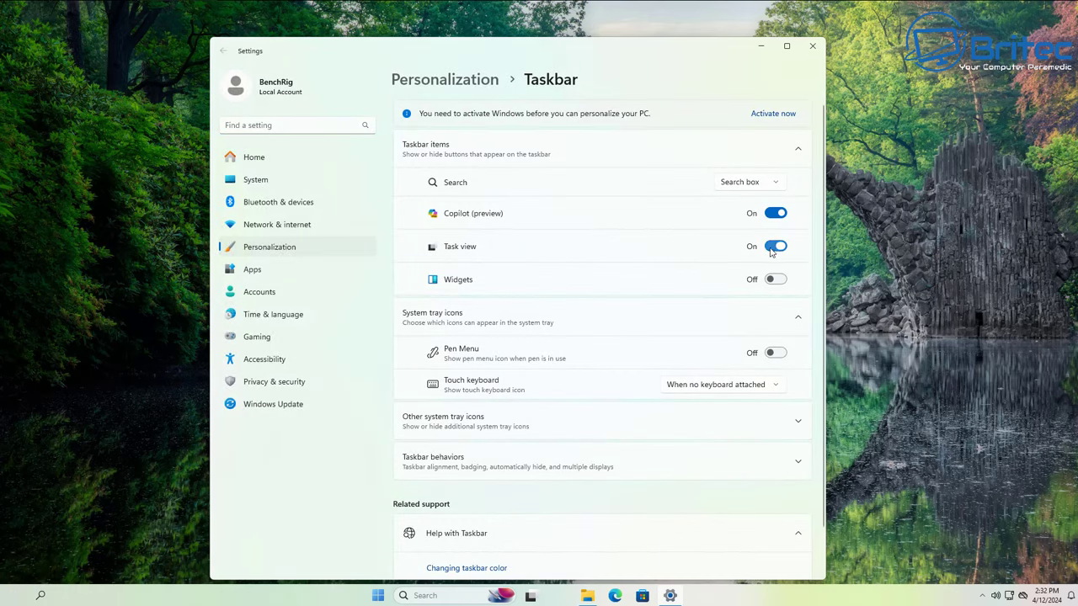
{"action": "left_click", "coordinate": [772, 249]}
{"action": "left_click", "coordinate": [772, 216]}
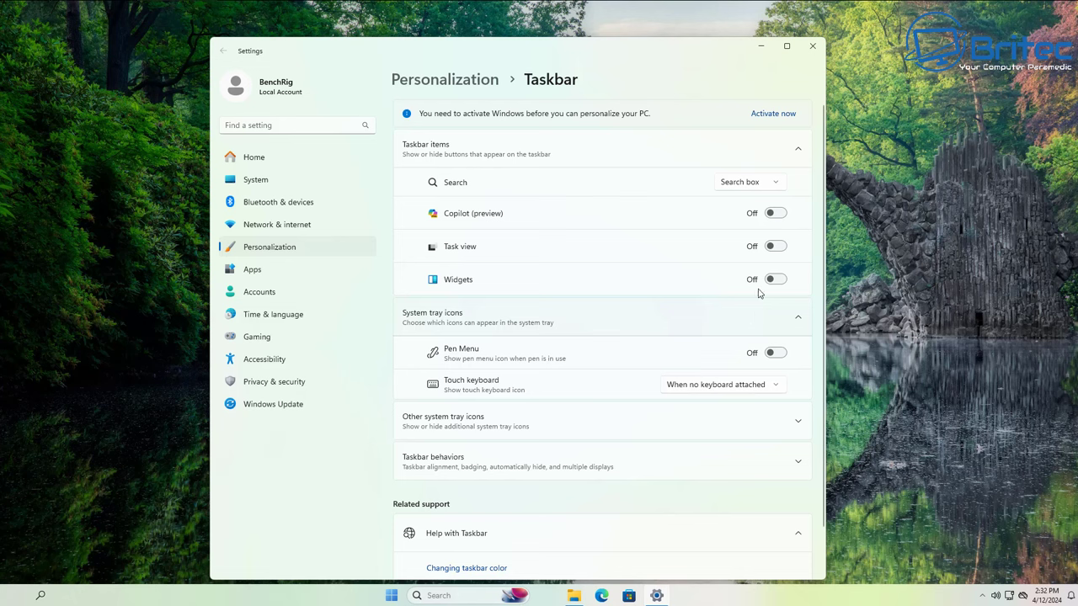
{"action": "left_click", "coordinate": [764, 187]}
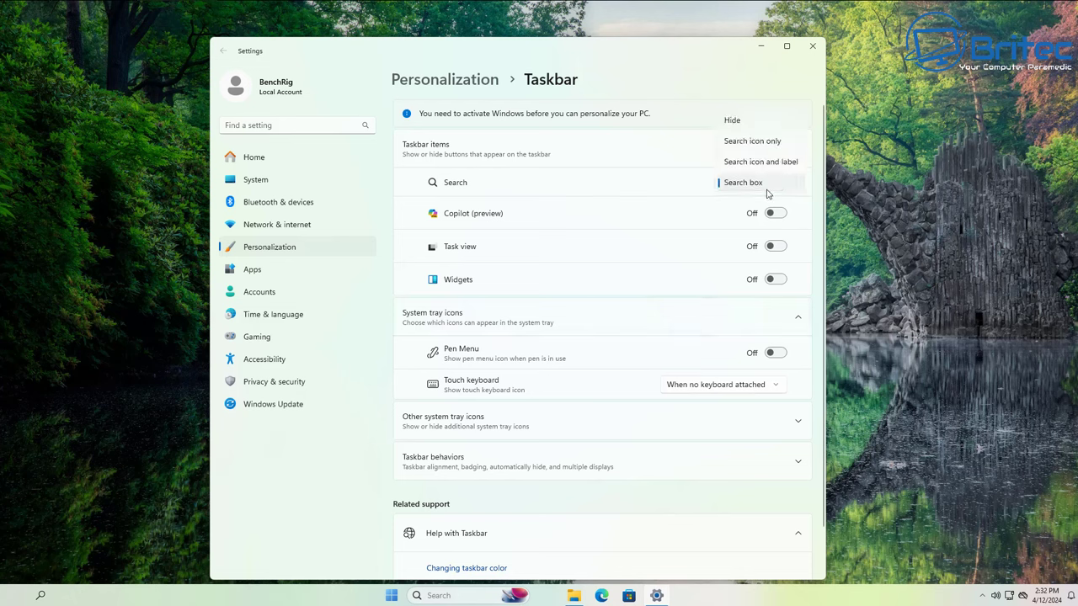
{"action": "left_click", "coordinate": [745, 122]}
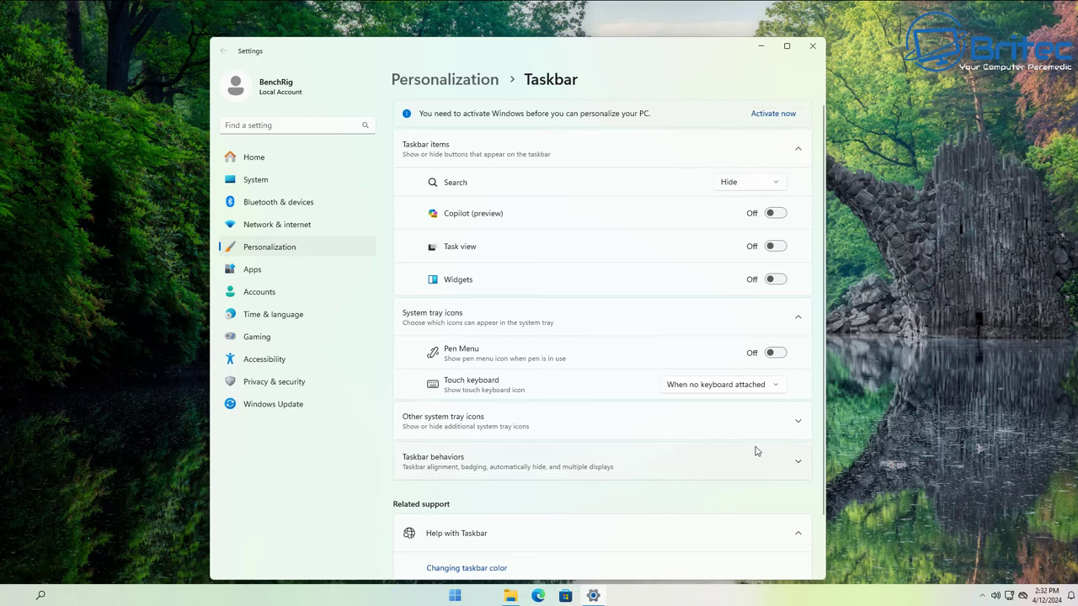
- Turn on Everything and turn off Microsoft OneDrive among the other system tray icons, and close the settings
{"action": "scroll", "coordinate": [755, 451], "scroll_direction": "down", "scroll_amount": 2}
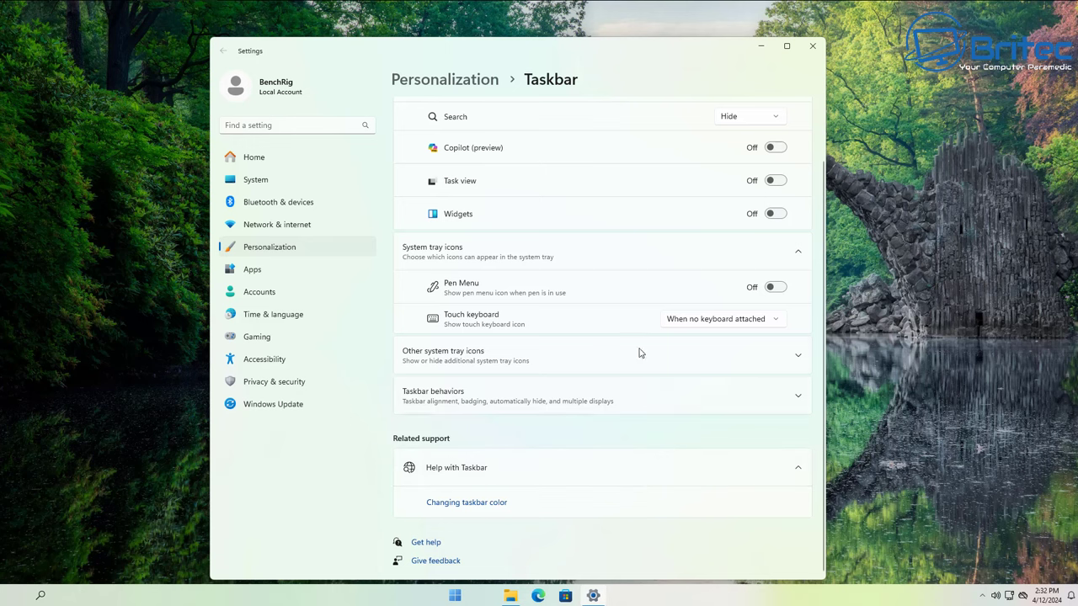
{"action": "left_click", "coordinate": [798, 395]}
{"action": "scroll", "coordinate": [772, 455], "scroll_direction": "down", "scroll_amount": 5}
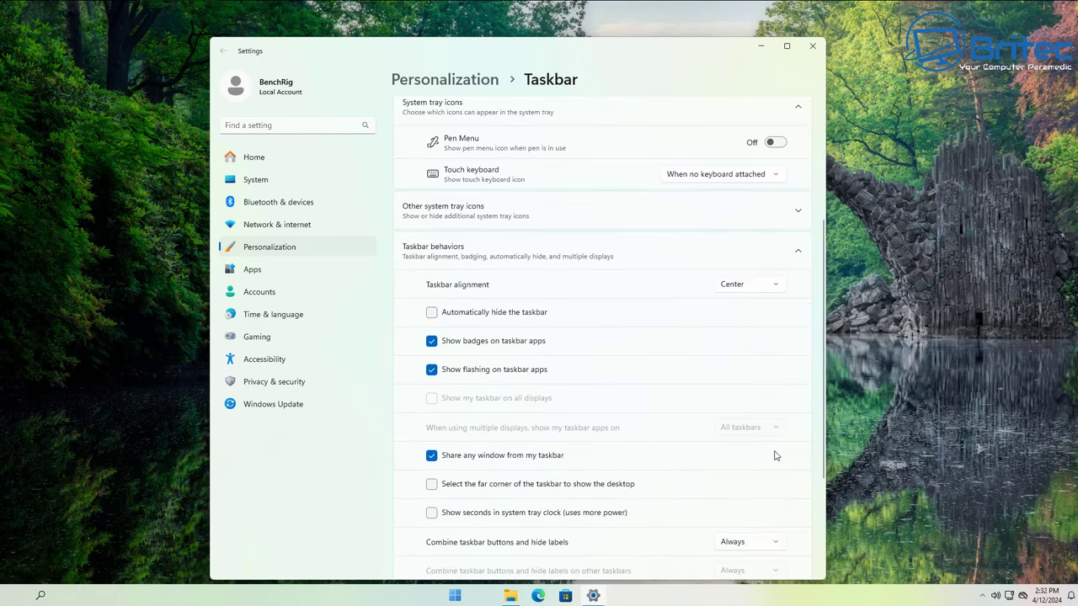
{"action": "scroll", "coordinate": [776, 455], "scroll_direction": "up", "scroll_amount": 4}
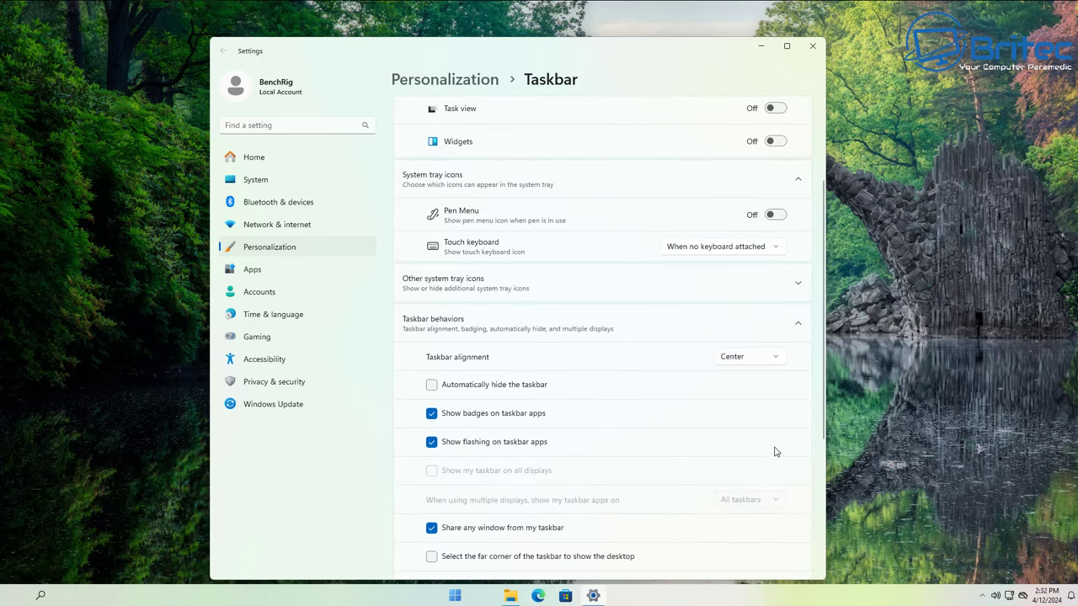
{"action": "scroll", "coordinate": [754, 263], "scroll_direction": "up", "scroll_amount": 3}
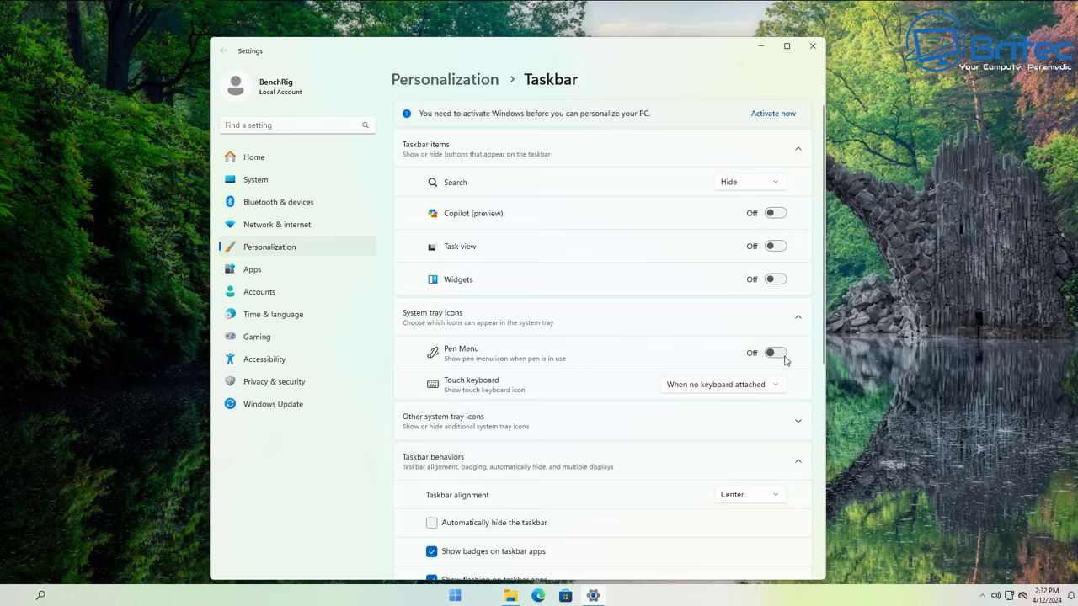
{"action": "left_click", "coordinate": [796, 421]}
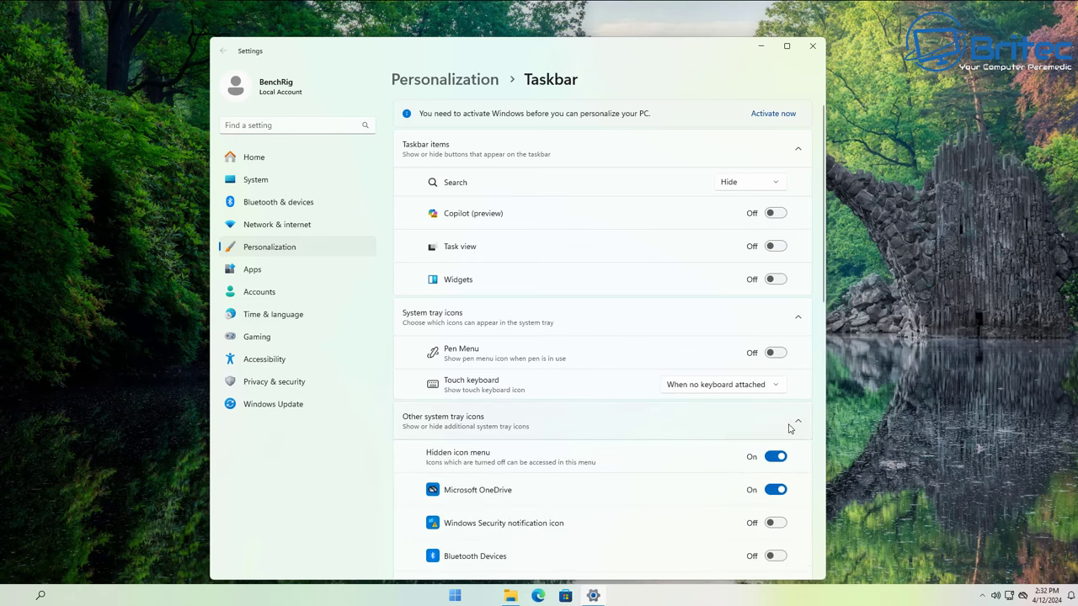
{"action": "scroll", "coordinate": [797, 426], "scroll_direction": "down", "scroll_amount": 3}
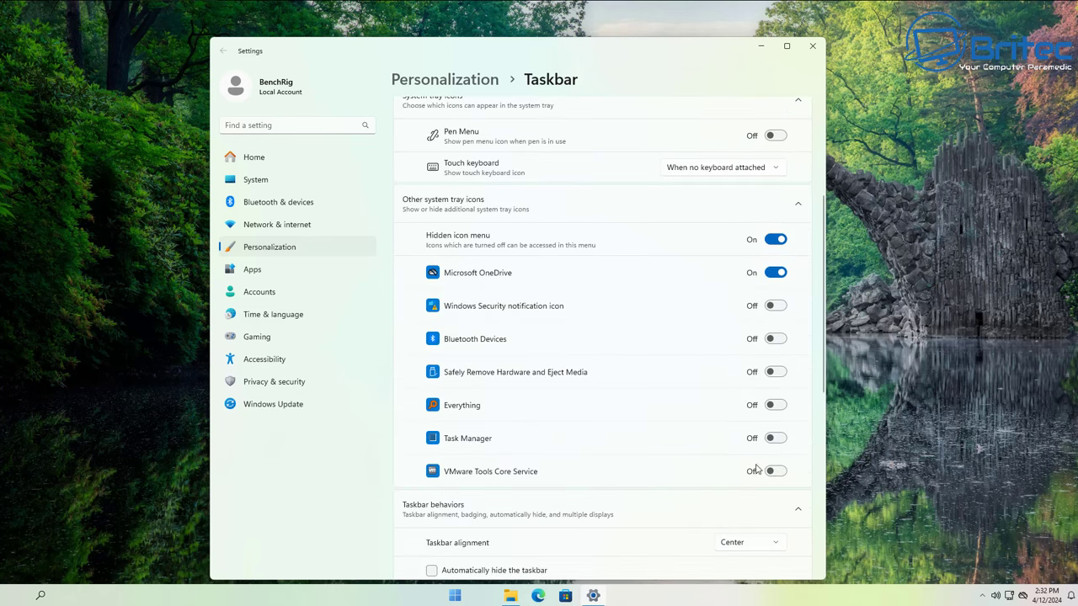
{"action": "left_click", "coordinate": [774, 409]}
{"action": "left_click", "coordinate": [773, 273]}
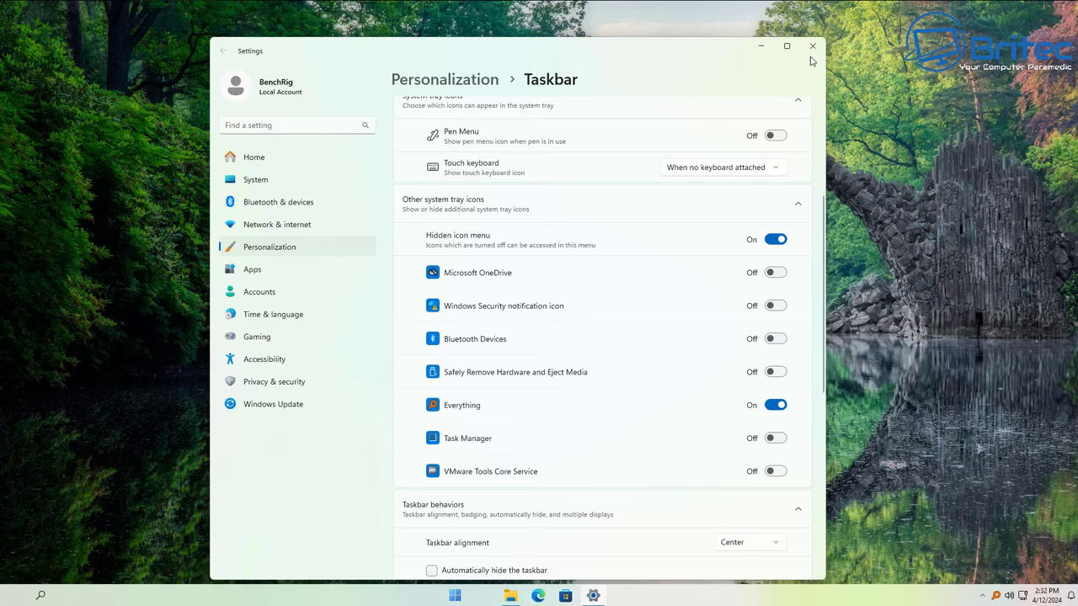
{"action": "left_click_drag", "start_coordinate": [811, 59], "coordinate": [810, 62]}
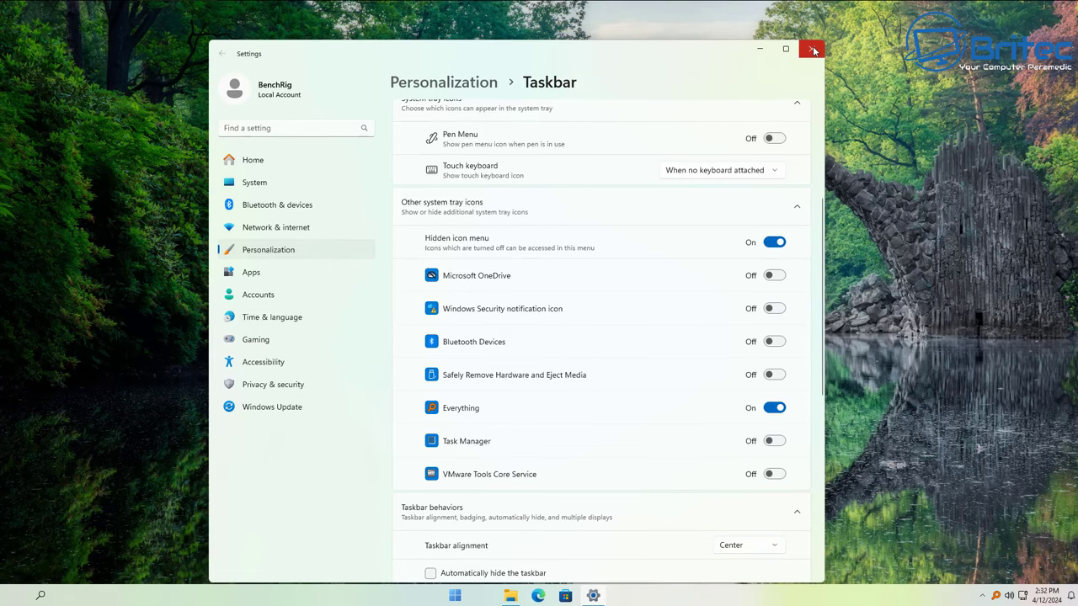
{"action": "left_click", "coordinate": [811, 50]}
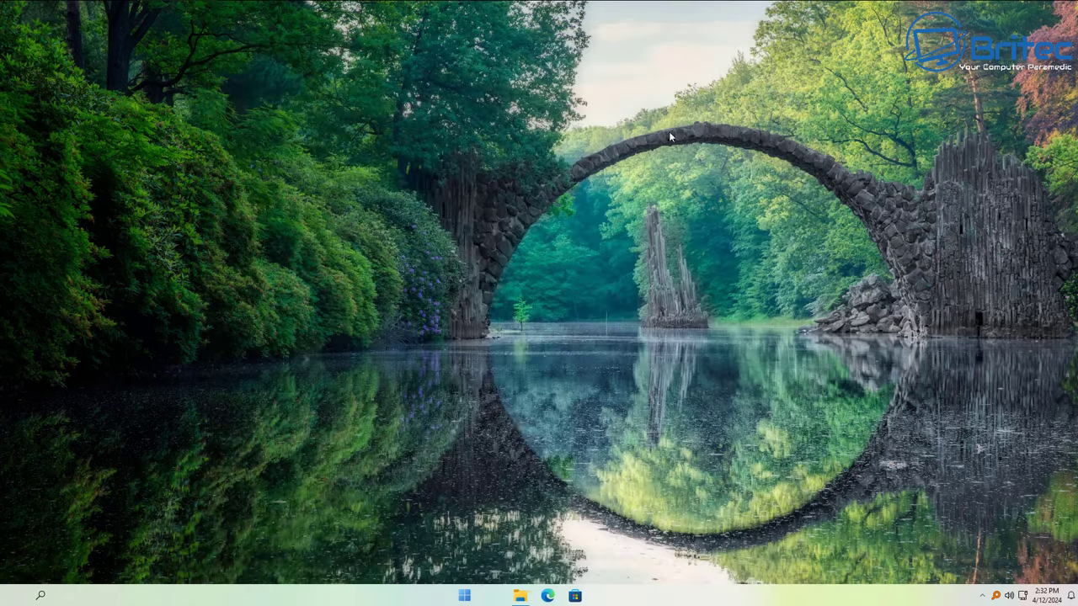
- Install EverythingToolbar from EverythingToolbar-1.3.3.msi in Downloads to the default folder C:\Program Files (x86)\EverythingToolbar\ and finish its setup wizard
{"action": "left_click", "coordinate": [524, 597]}
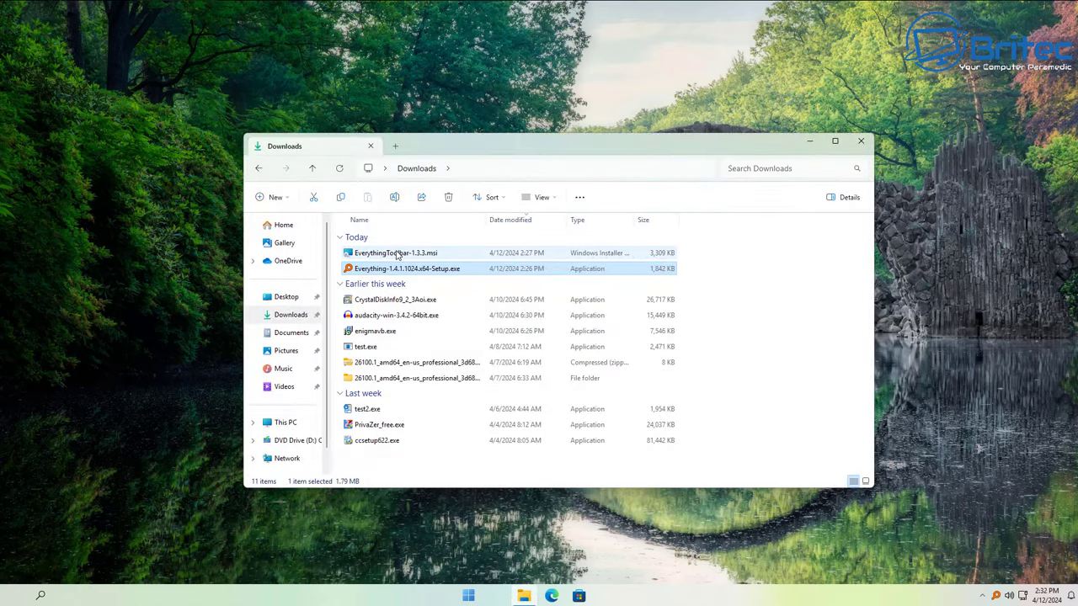
{"action": "left_click", "coordinate": [397, 254]}
{"action": "double_click", "coordinate": [398, 253]}
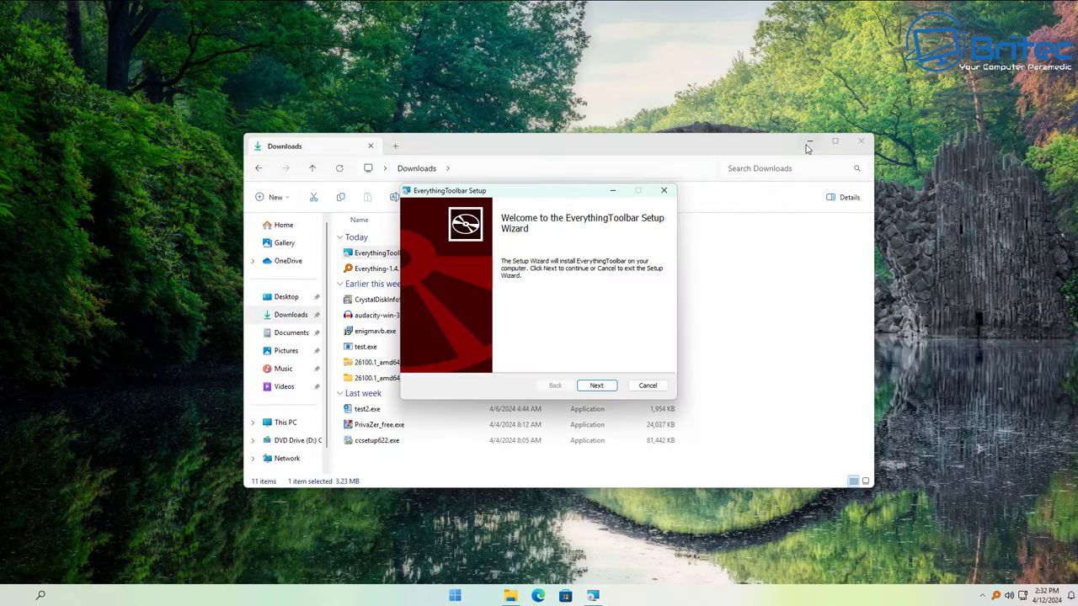
{"action": "left_click", "coordinate": [808, 142]}
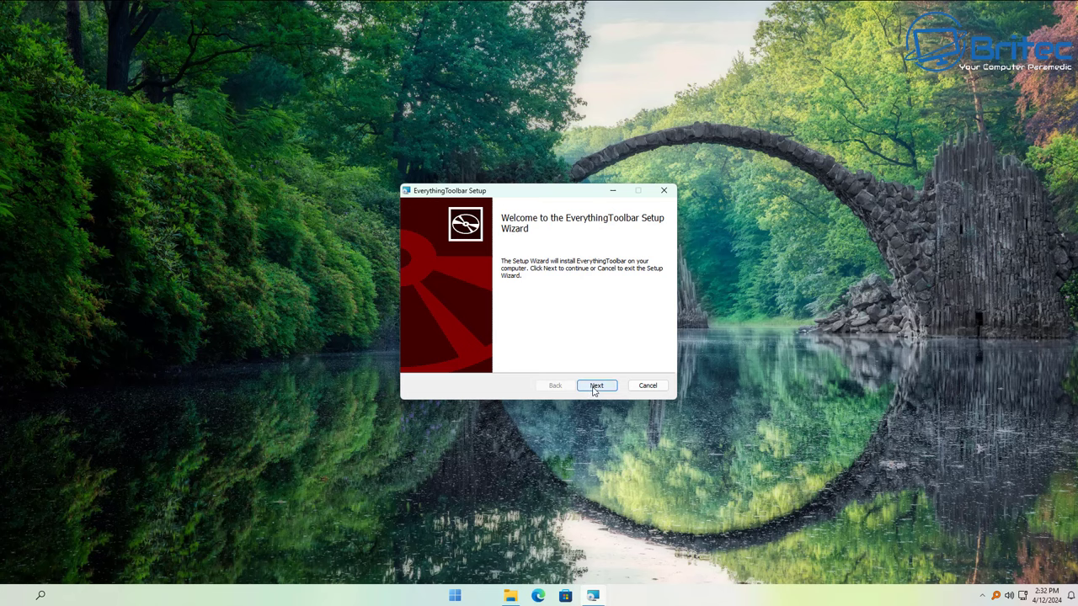
{"action": "left_click", "coordinate": [593, 389]}
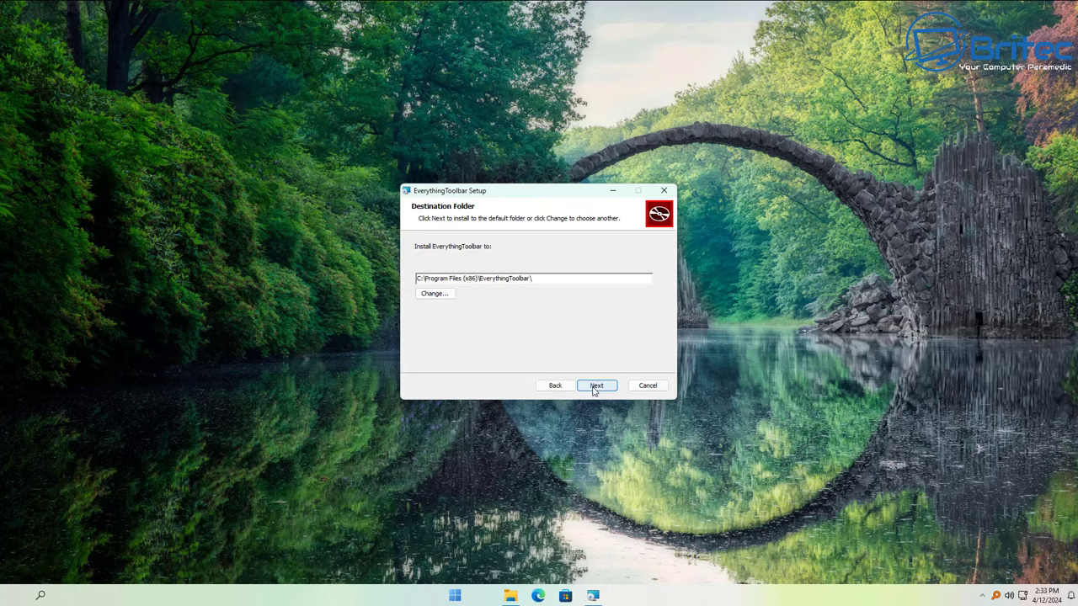
{"action": "left_click", "coordinate": [594, 387]}
{"action": "left_click", "coordinate": [593, 389]}
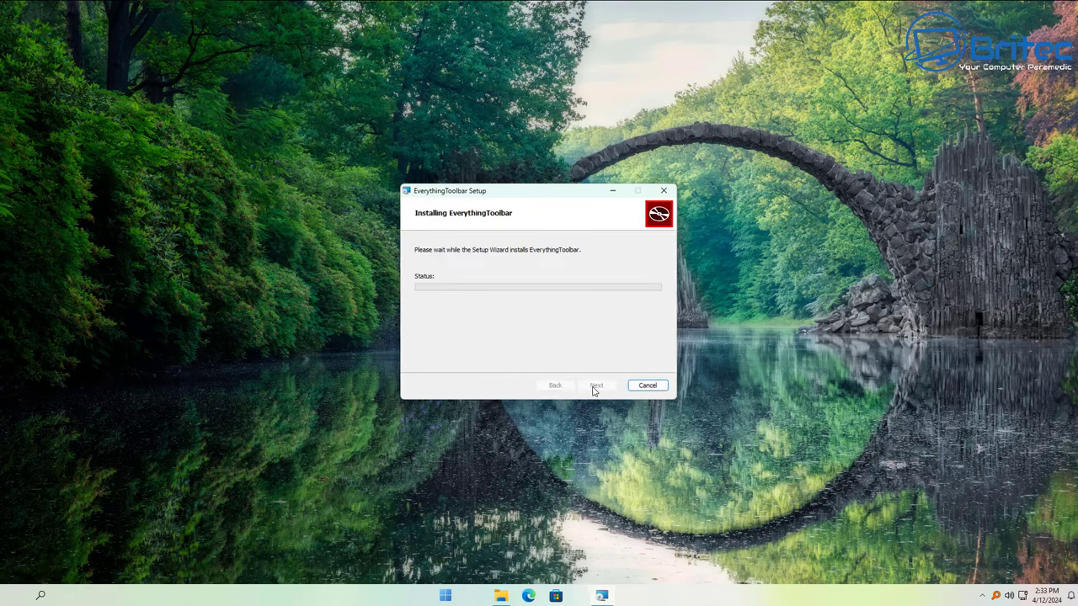
{"action": "left_click", "coordinate": [483, 401]}
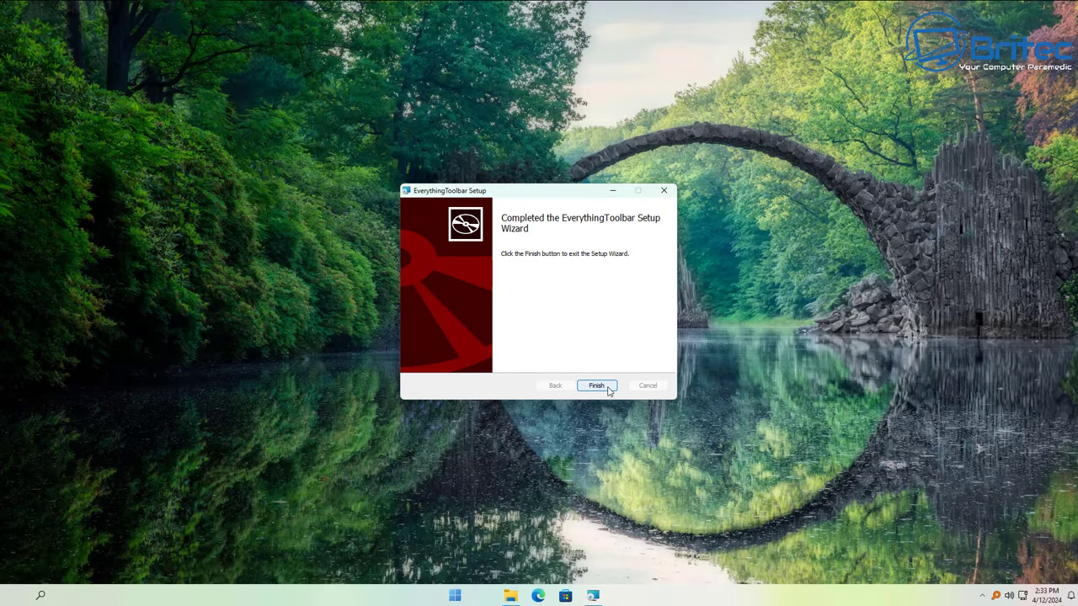
{"action": "left_click", "coordinate": [607, 386]}
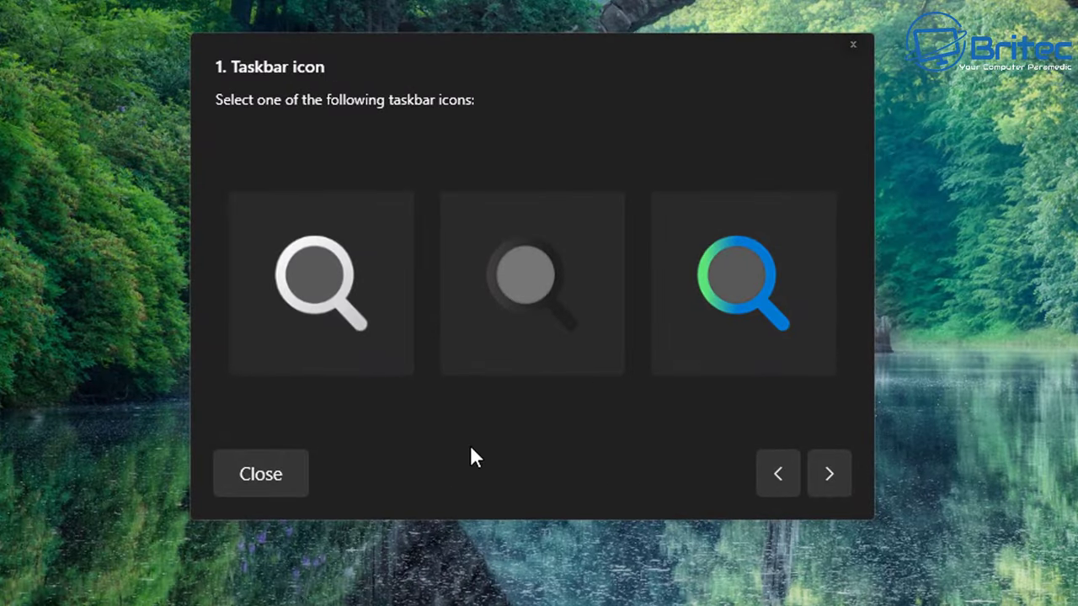
- Choose the green and blue magnifier as the EverythingToolbar taskbar icon and pin EverythingToolbar to the taskbar
{"action": "left_click", "coordinate": [745, 288]}
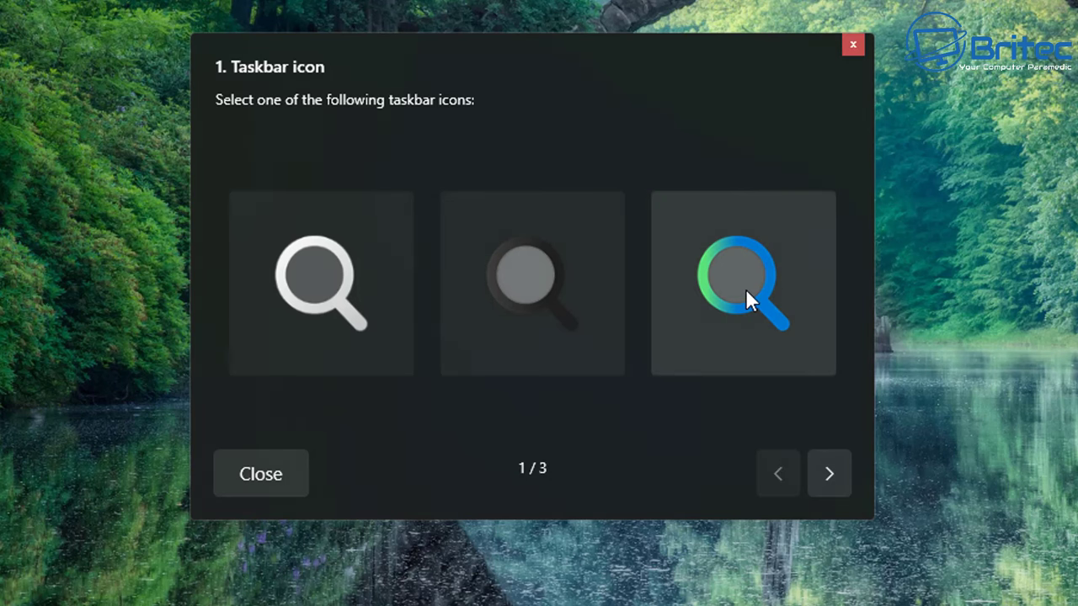
{"action": "left_click", "coordinate": [825, 477]}
{"action": "left_click", "coordinate": [775, 475]}
{"action": "left_click", "coordinate": [826, 475]}
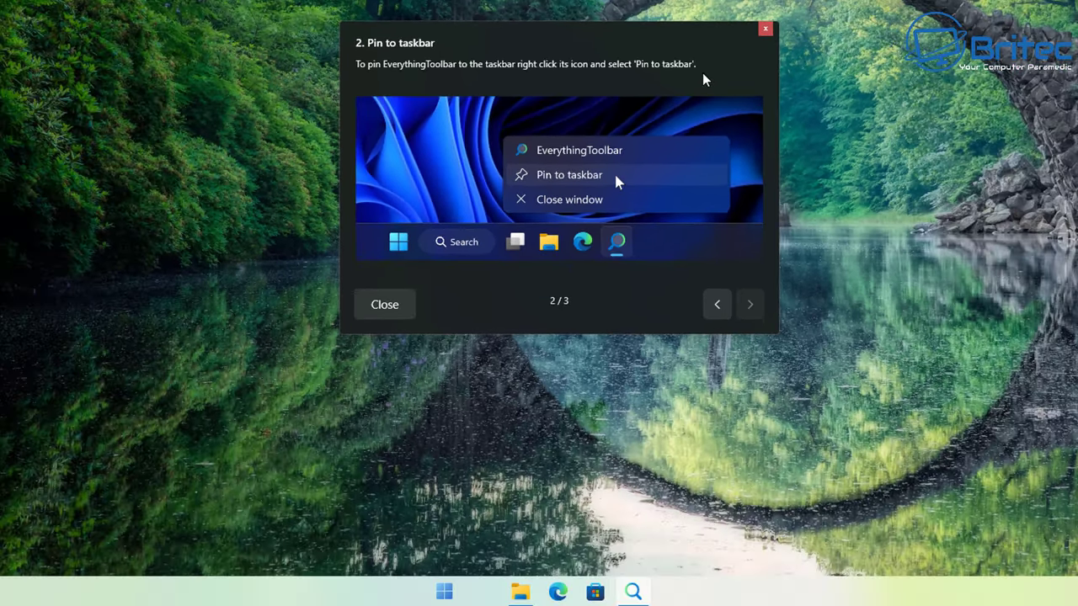
{"action": "right_click", "coordinate": [633, 591]}
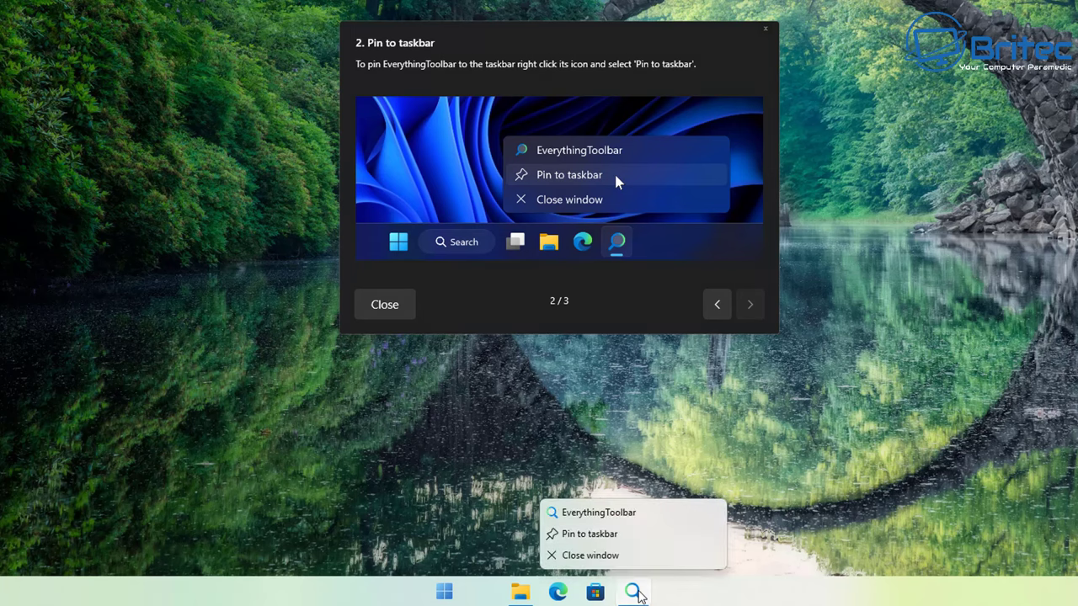
{"action": "left_click", "coordinate": [588, 533]}
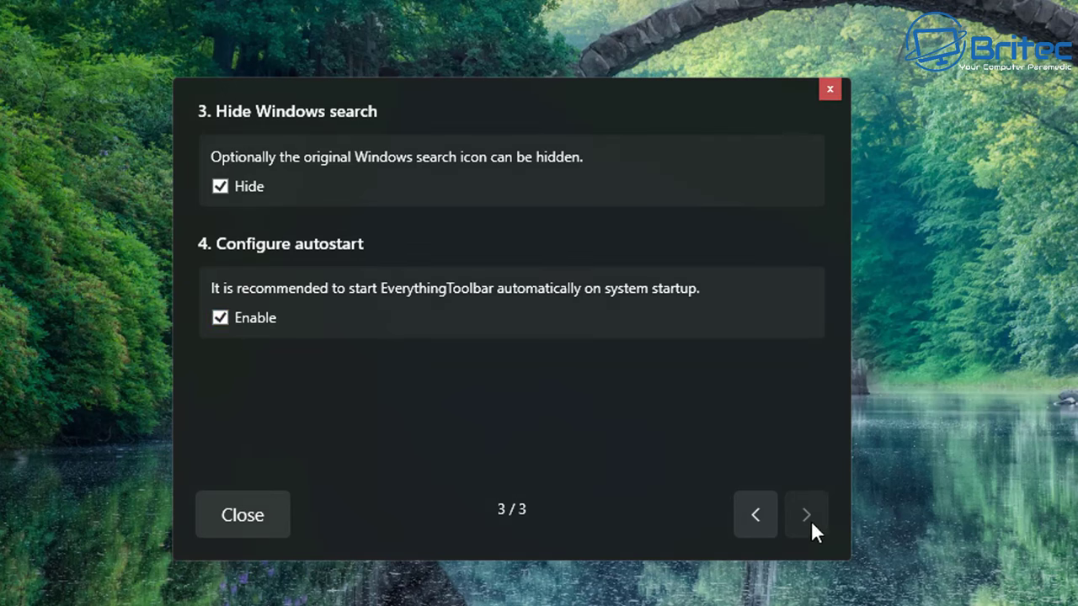
- Close the EverythingToolbar setup guide with Hide Windows search and autostart both enabled, and restart Explorer
{"action": "left_click", "coordinate": [279, 515]}
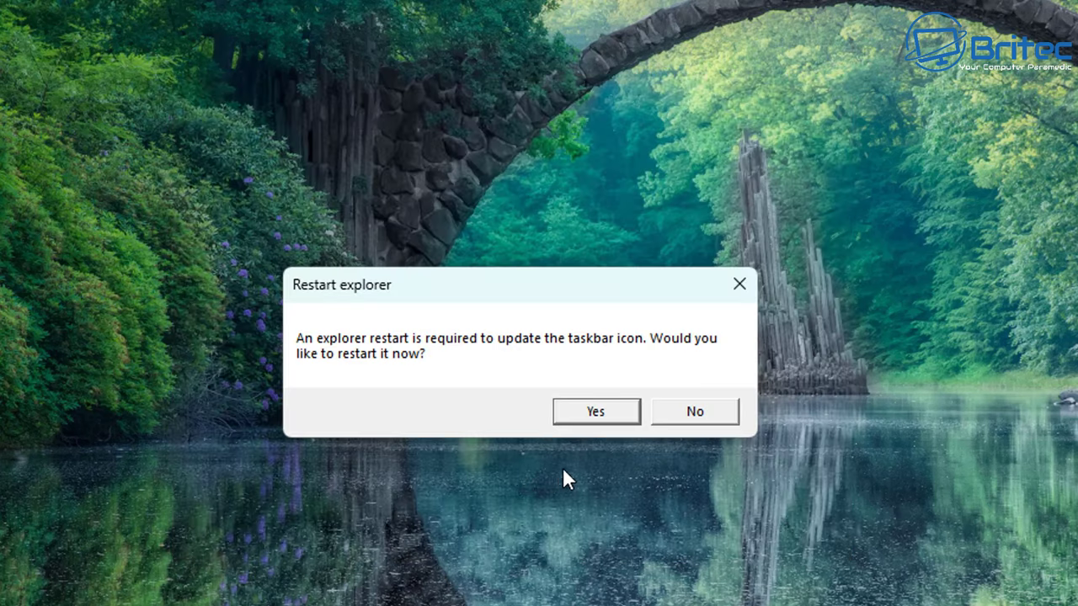
{"action": "left_click", "coordinate": [598, 412]}
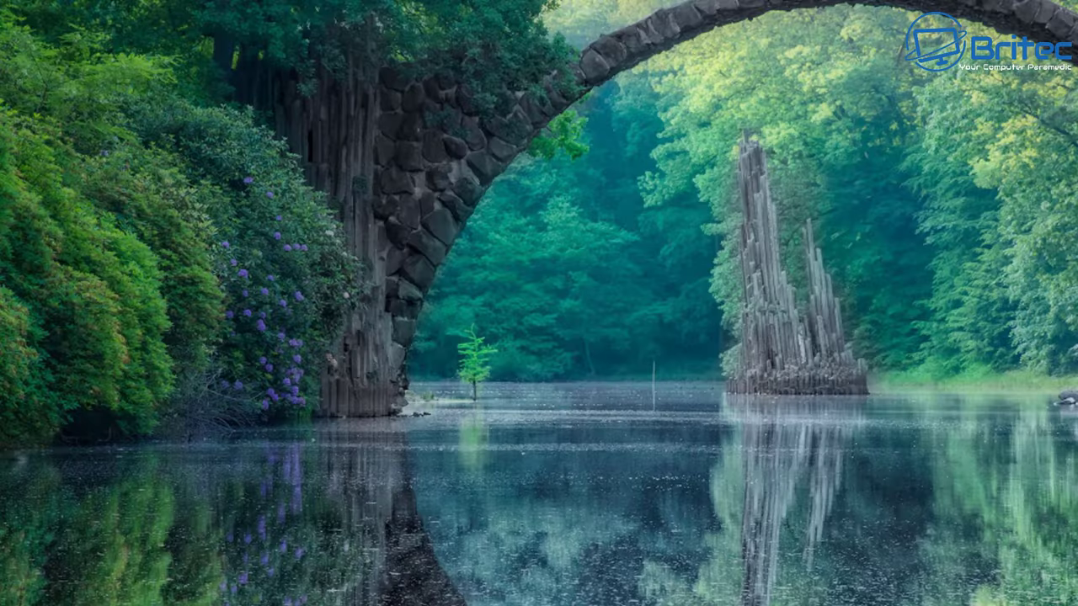
- Turn on EverythingToolbar among the other system tray icons in the taskbar settings, and close the settings
{"action": "right_click", "coordinate": [427, 595]}
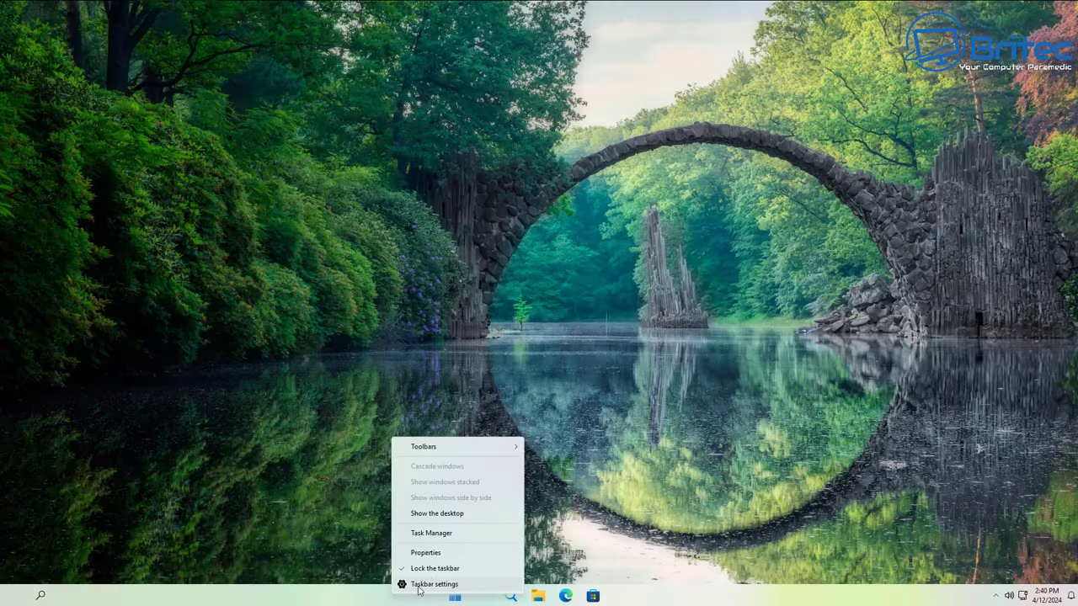
{"action": "left_click", "coordinate": [431, 584]}
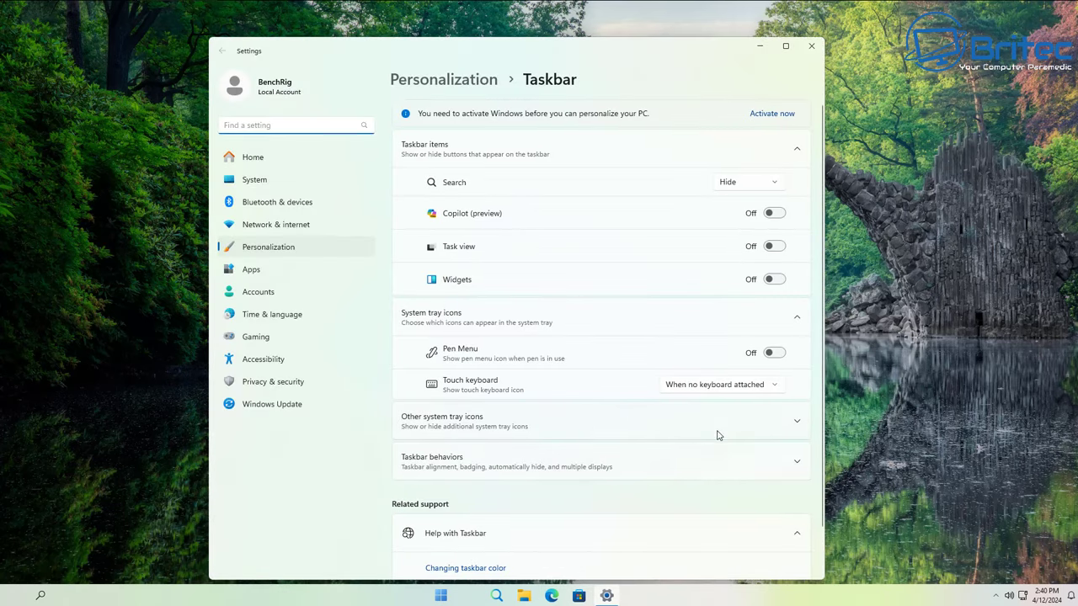
{"action": "scroll", "coordinate": [733, 429], "scroll_direction": "down", "scroll_amount": 2}
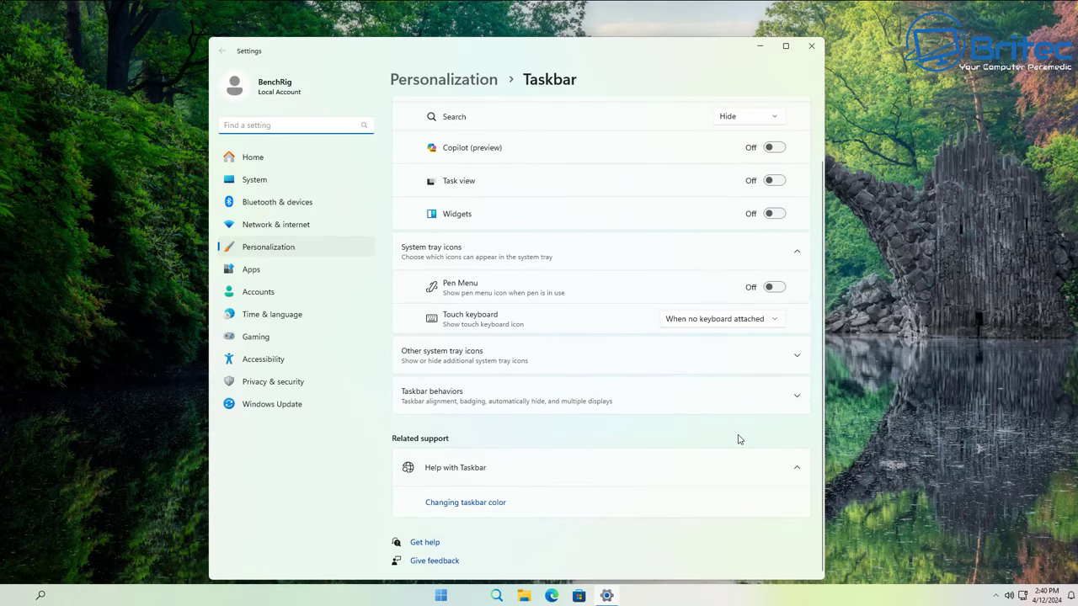
{"action": "left_click", "coordinate": [798, 405]}
{"action": "scroll", "coordinate": [764, 484], "scroll_direction": "down", "scroll_amount": 4}
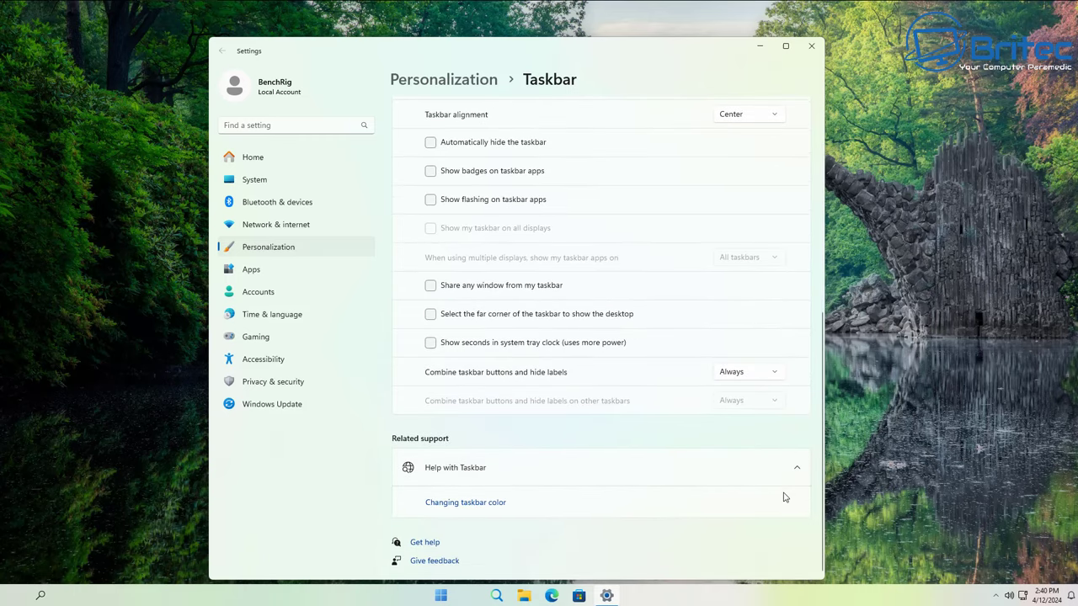
{"action": "scroll", "coordinate": [733, 476], "scroll_direction": "up", "scroll_amount": 4}
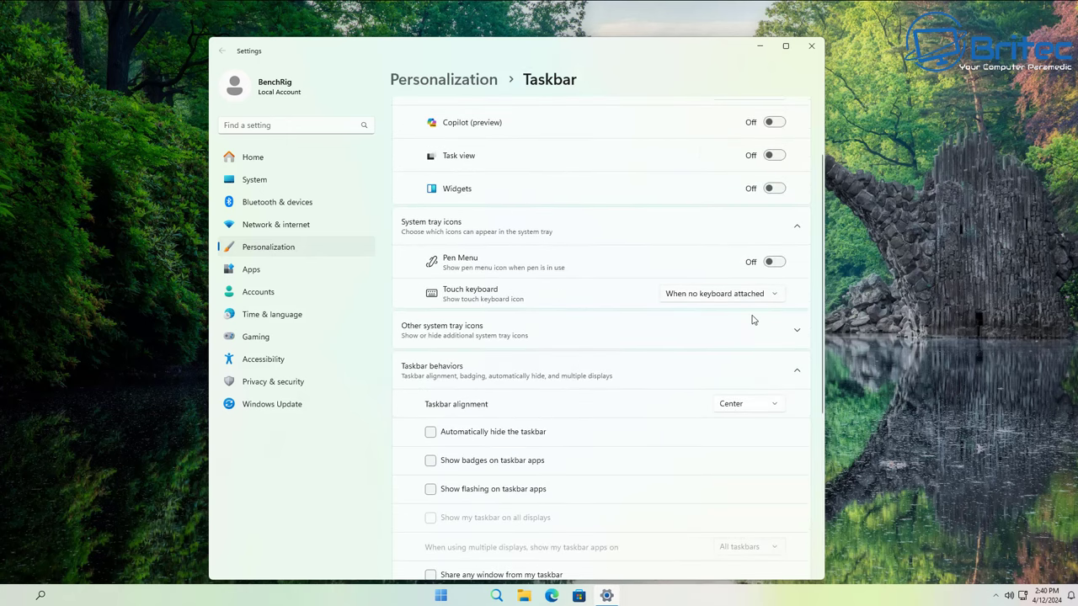
{"action": "left_click", "coordinate": [740, 333]}
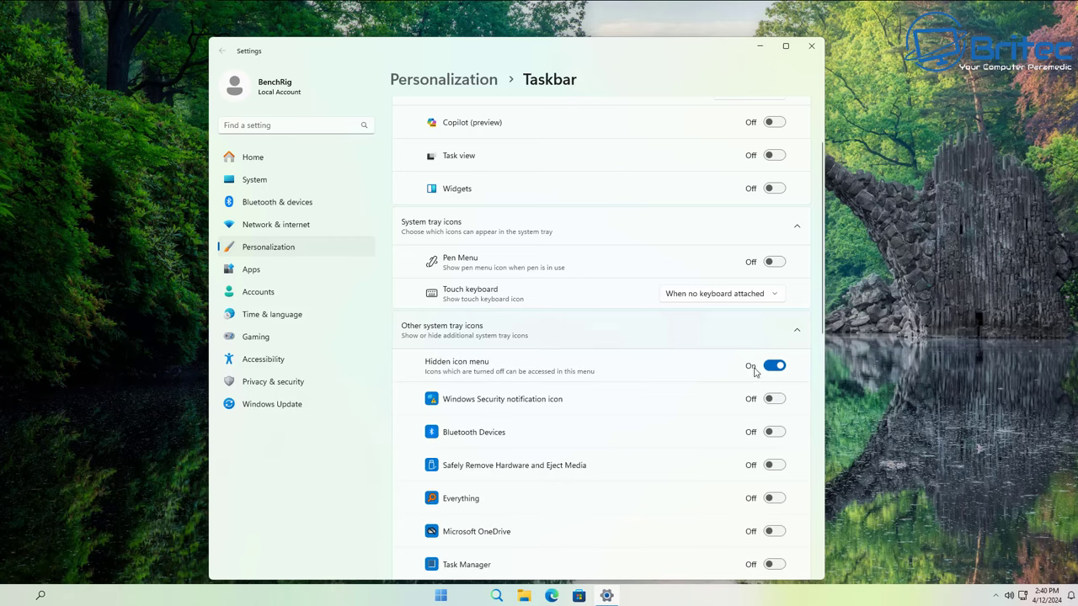
{"action": "scroll", "coordinate": [777, 466], "scroll_direction": "down", "scroll_amount": 4}
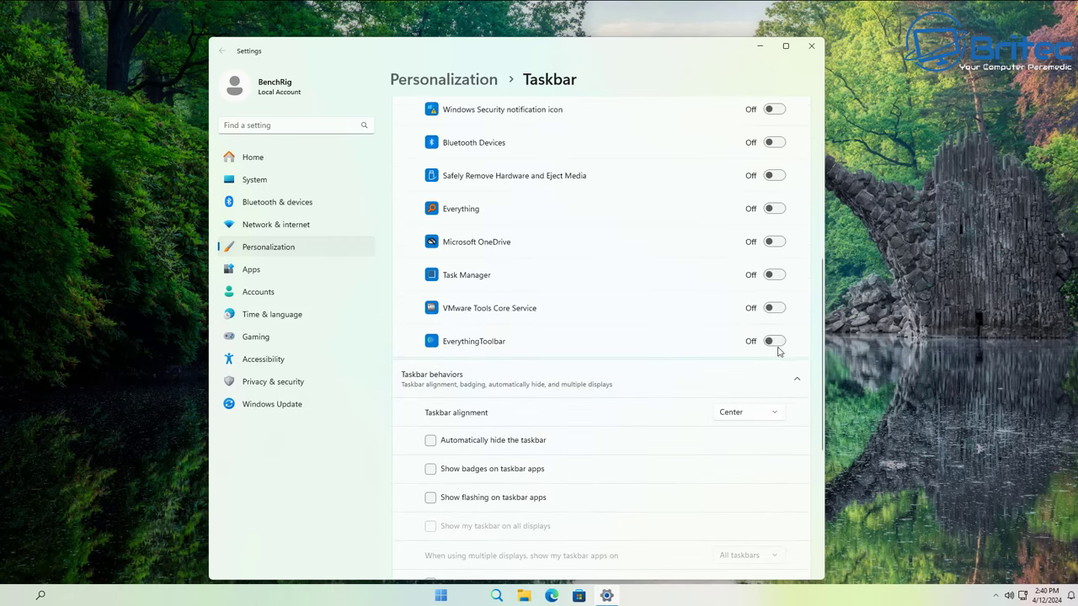
{"action": "left_click", "coordinate": [775, 342]}
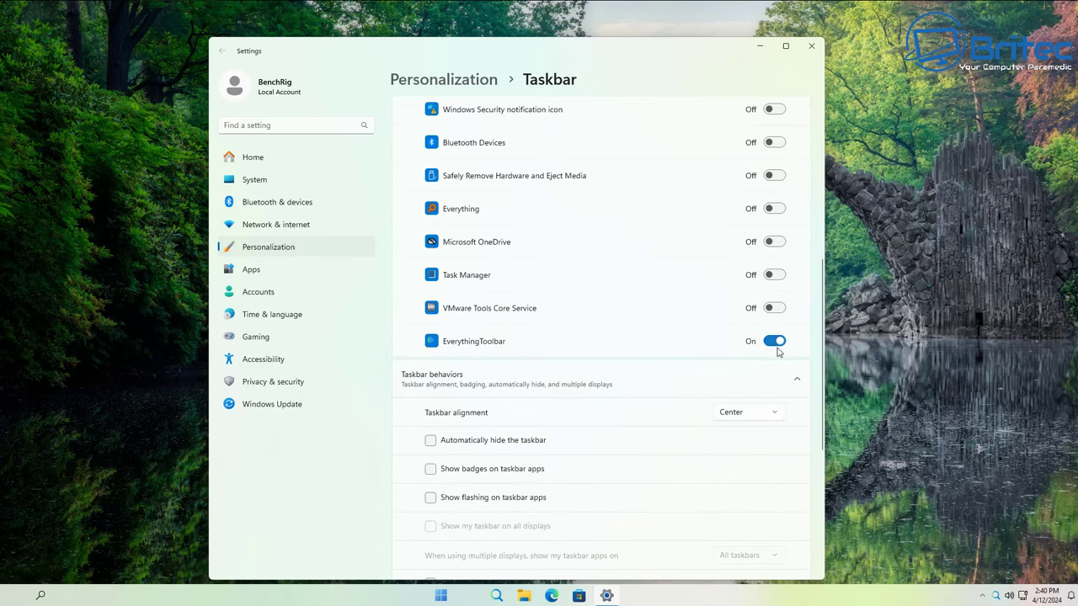
{"action": "left_click", "coordinate": [811, 46]}
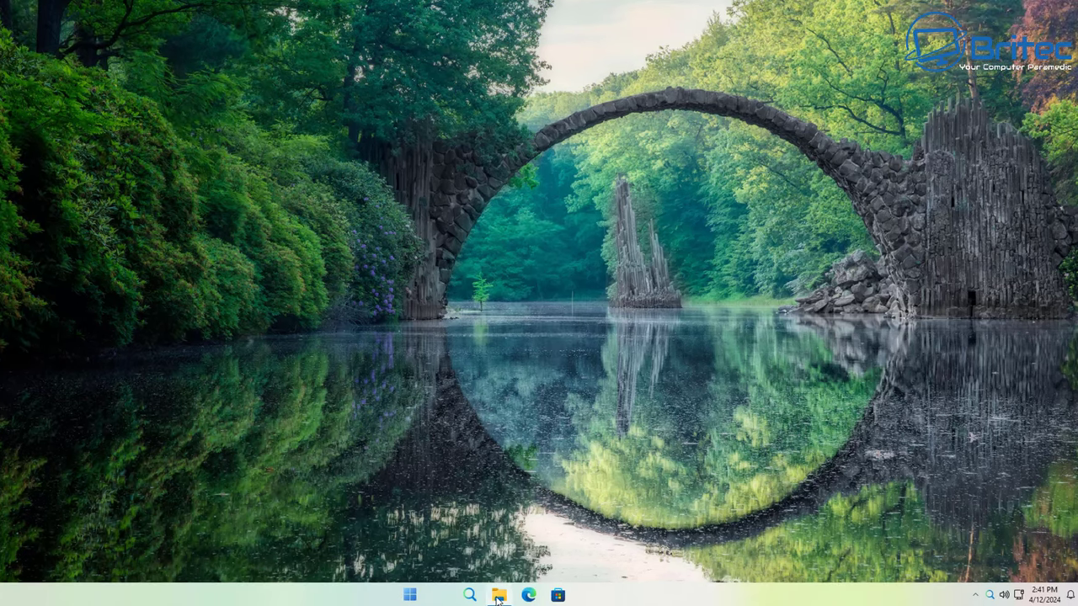
- Disable content indexing for Local Disk (C:), applying the change to subfolders and files and ignoring all attribute errors
{"action": "left_click", "coordinate": [499, 596]}
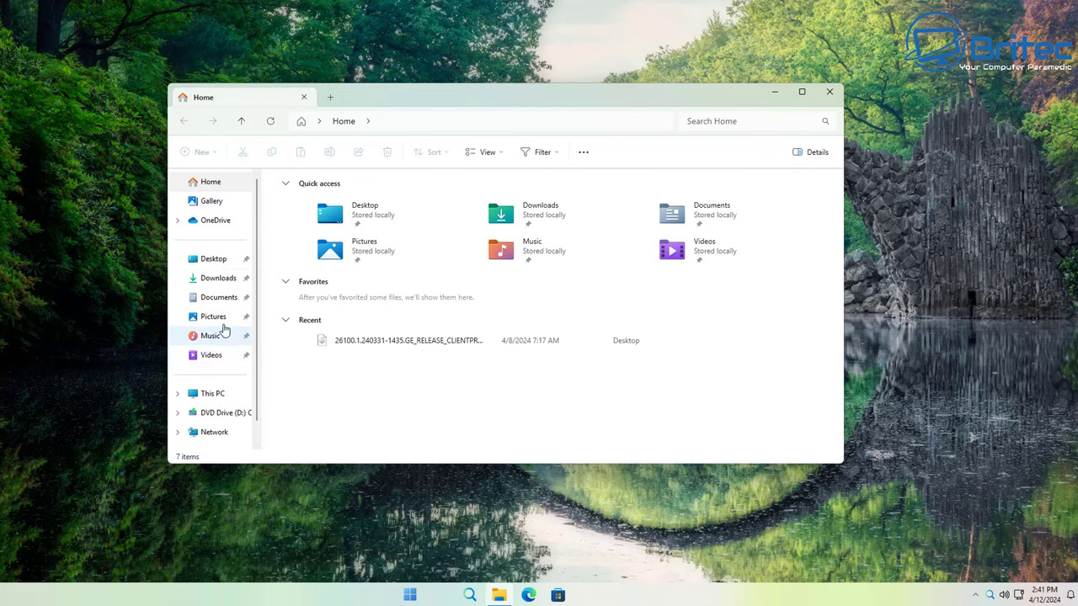
{"action": "left_click", "coordinate": [224, 395]}
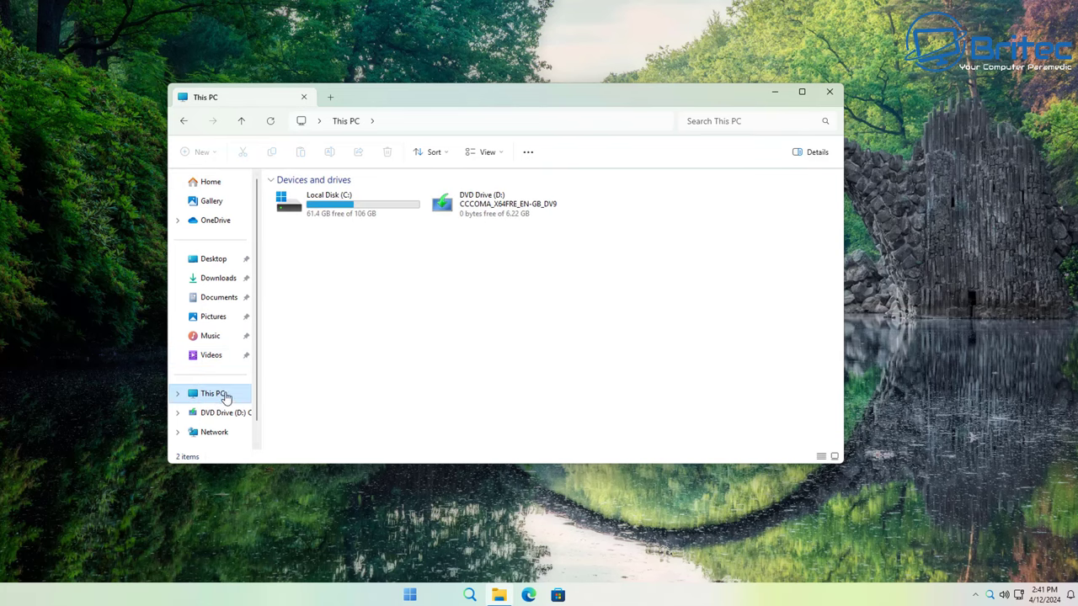
{"action": "right_click", "coordinate": [342, 200]}
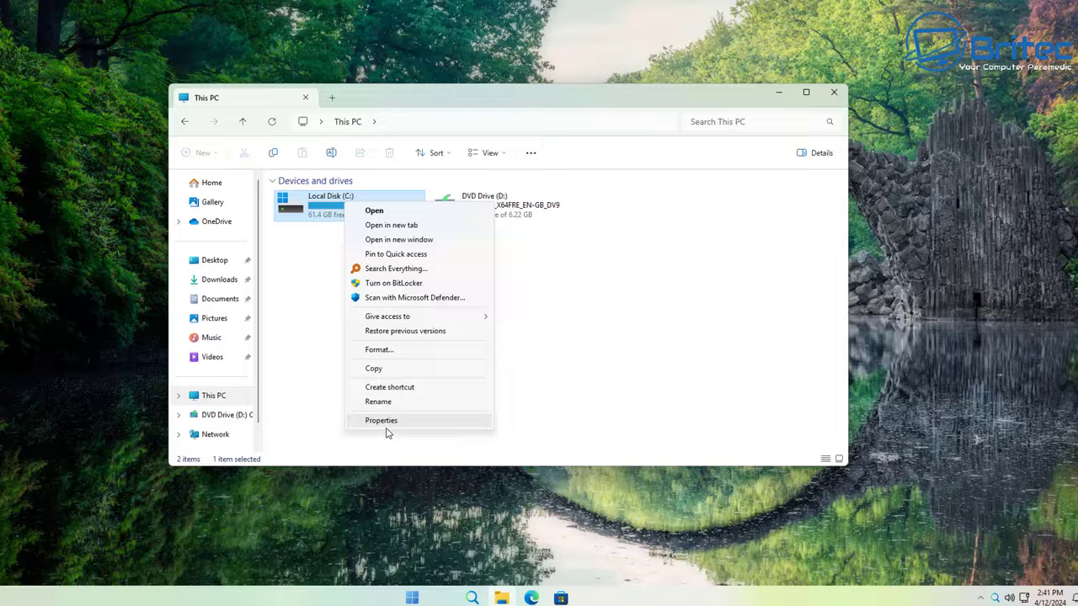
{"action": "left_click", "coordinate": [379, 417]}
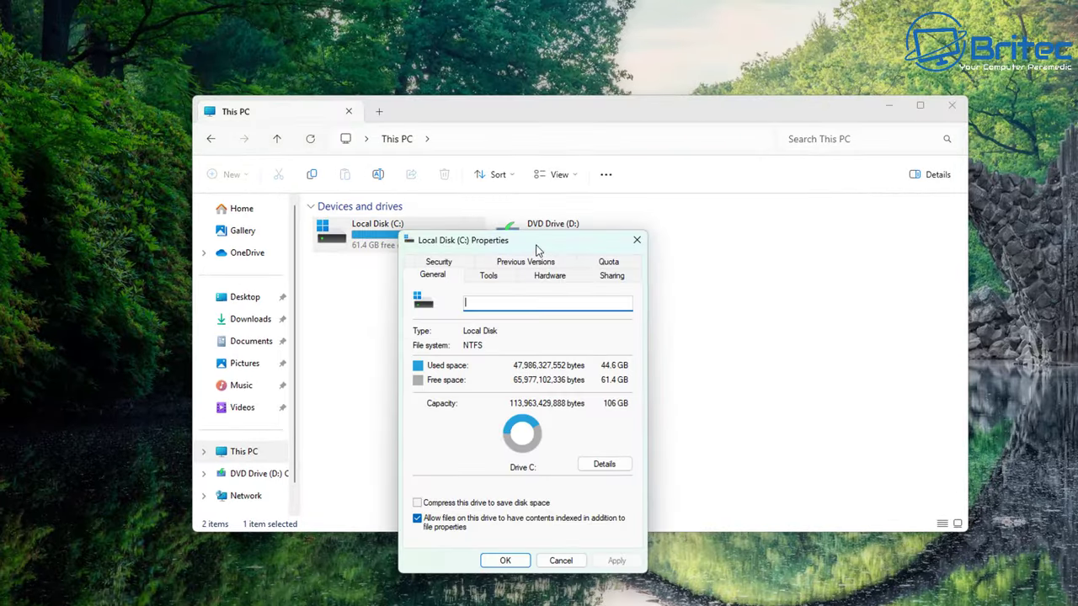
{"action": "left_click_drag", "start_coordinate": [538, 250], "coordinate": [592, 199]}
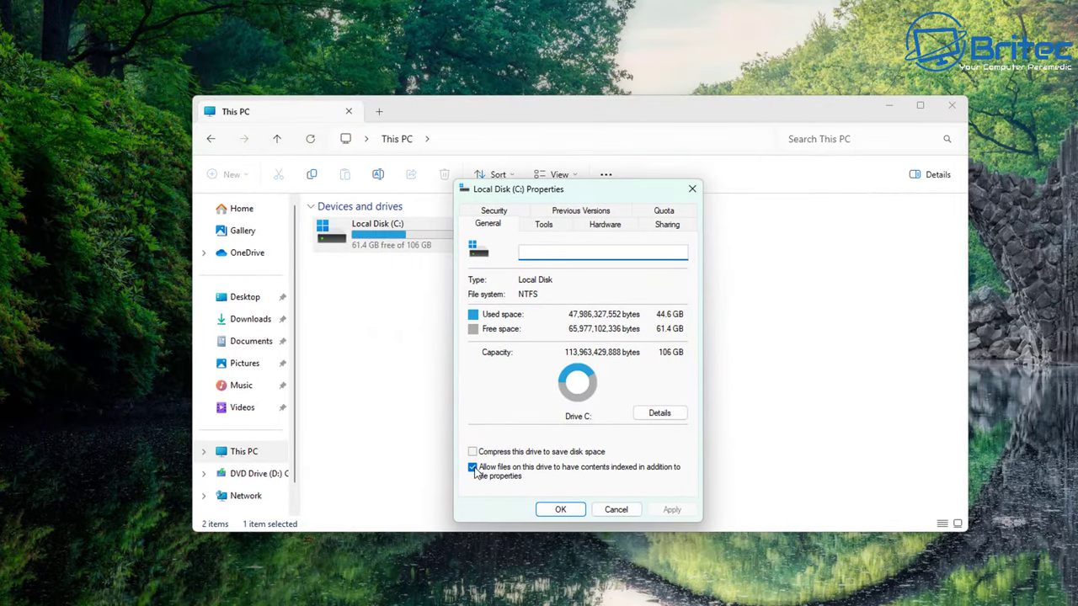
{"action": "left_click", "coordinate": [473, 468]}
{"action": "left_click", "coordinate": [673, 513]}
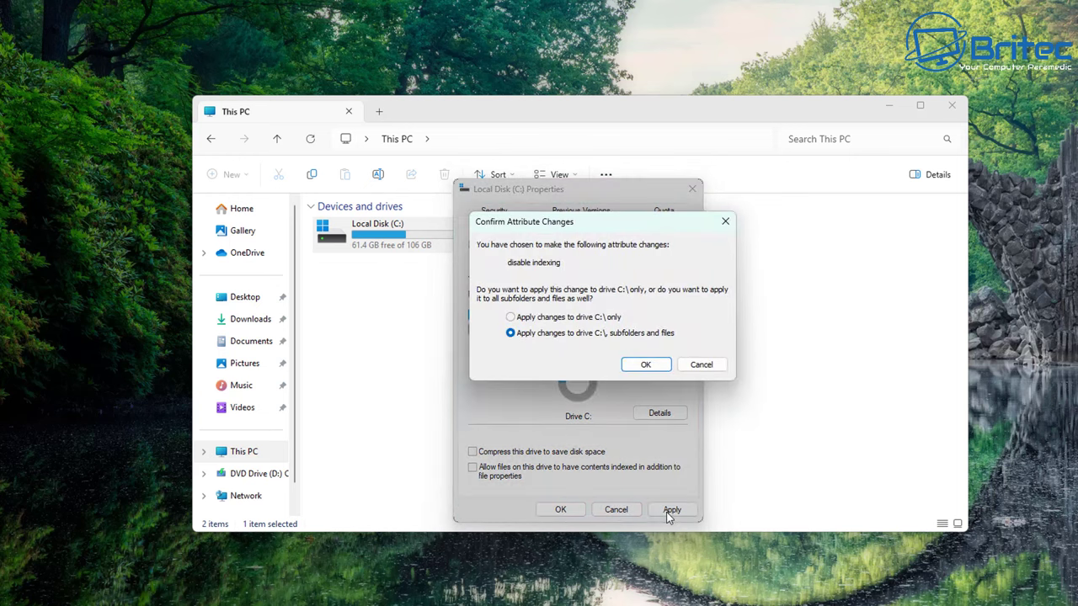
{"action": "left_click", "coordinate": [644, 364]}
{"action": "left_click", "coordinate": [587, 341]}
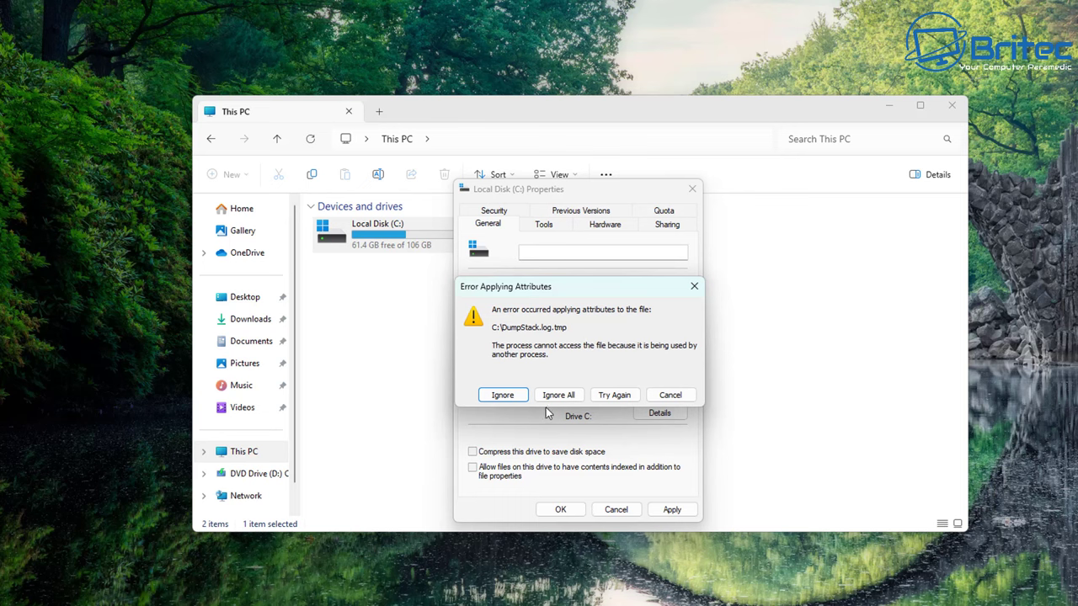
{"action": "left_click", "coordinate": [558, 395]}
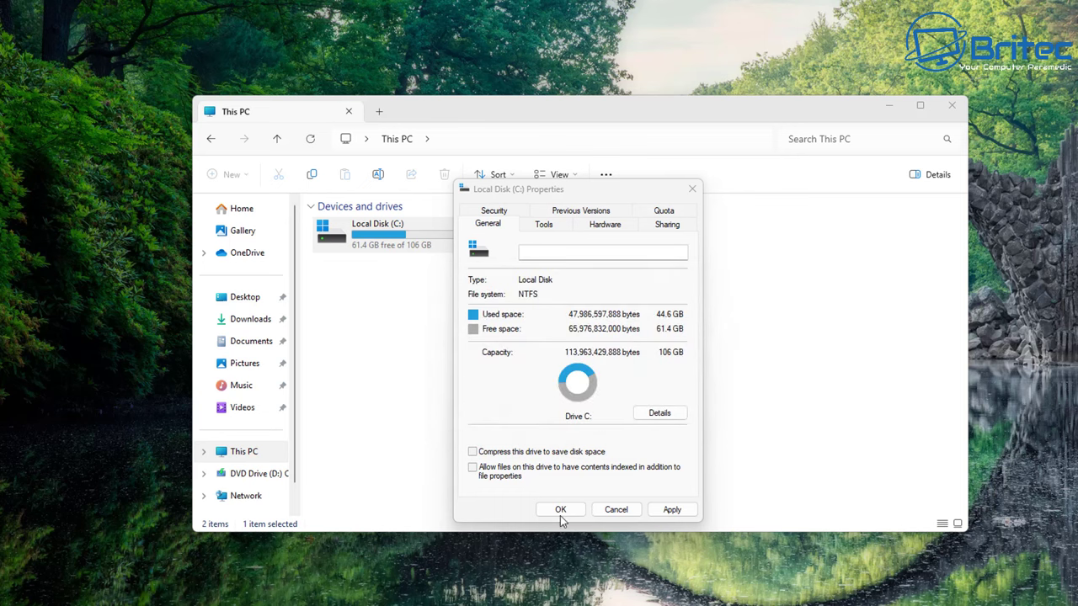
{"action": "left_click", "coordinate": [560, 510]}
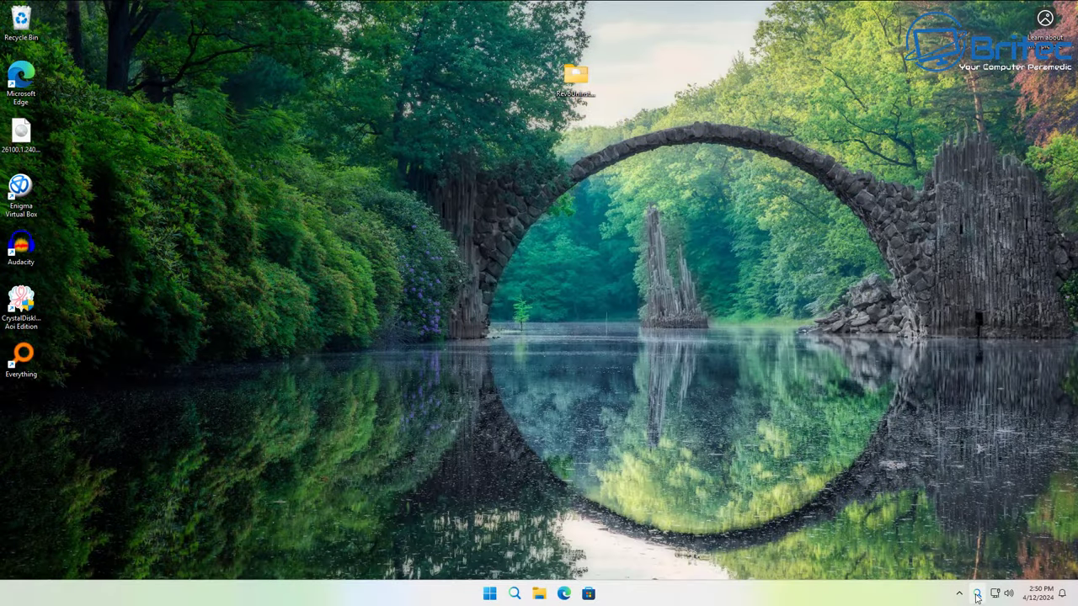
- Examine the EverythingToolbar search results with the File, Folder and All filters and the additional file type filters, and close the search window
{"action": "left_click", "coordinate": [515, 594]}
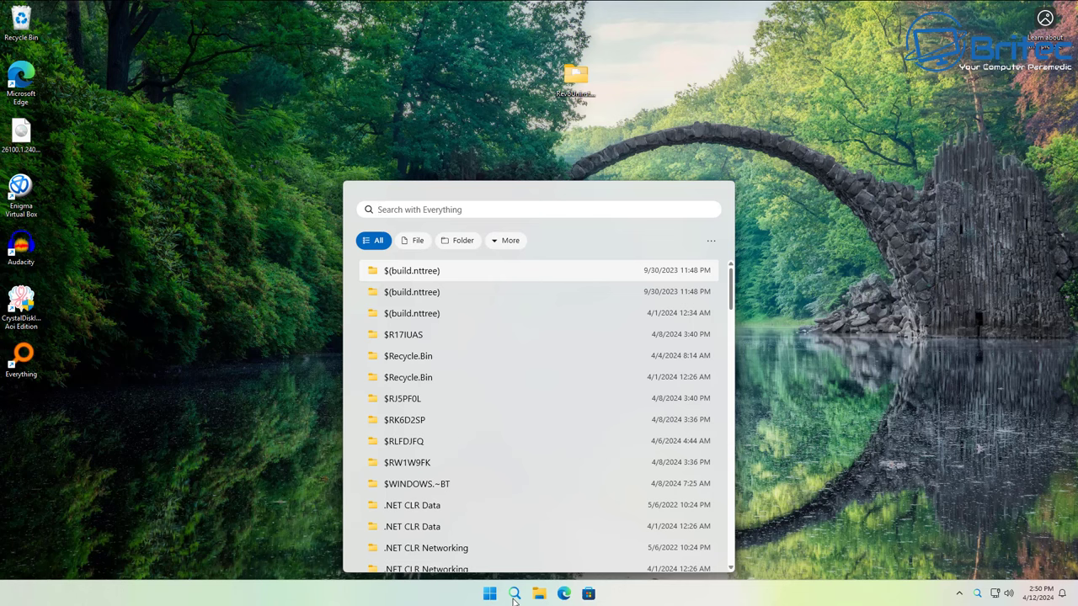
{"action": "left_click", "coordinate": [410, 243]}
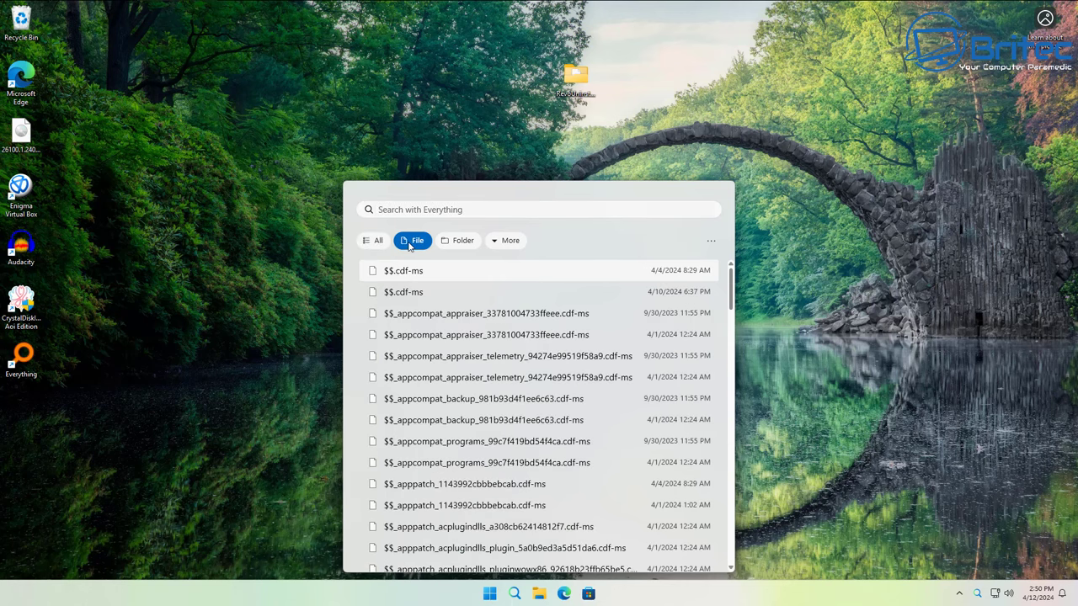
{"action": "left_click", "coordinate": [460, 245]}
{"action": "left_click", "coordinate": [508, 244]}
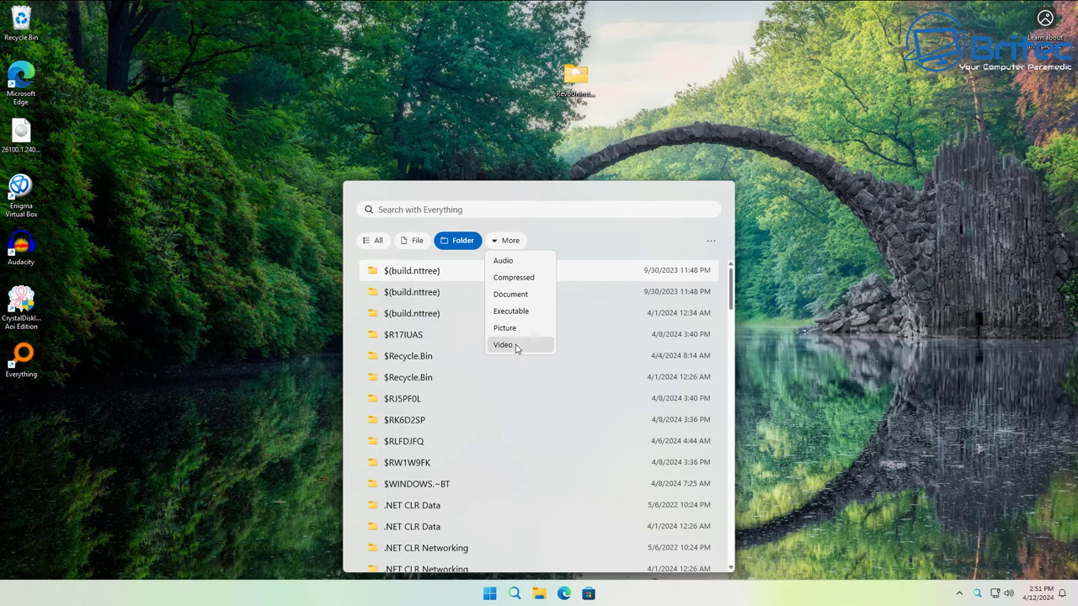
{"action": "left_click", "coordinate": [496, 246]}
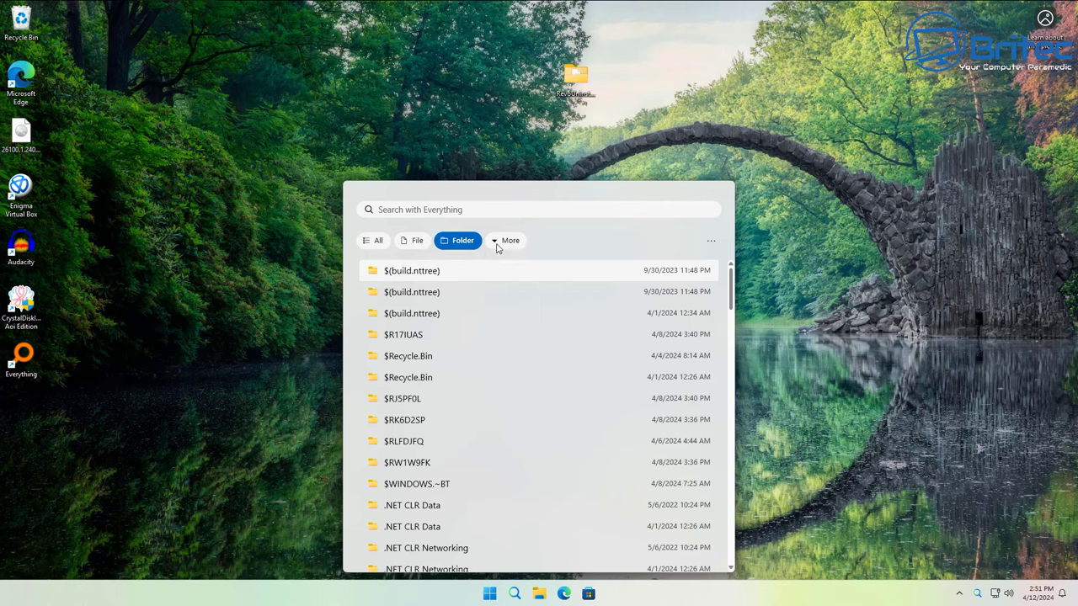
{"action": "left_click", "coordinate": [373, 241]}
{"action": "left_click", "coordinate": [512, 592]}
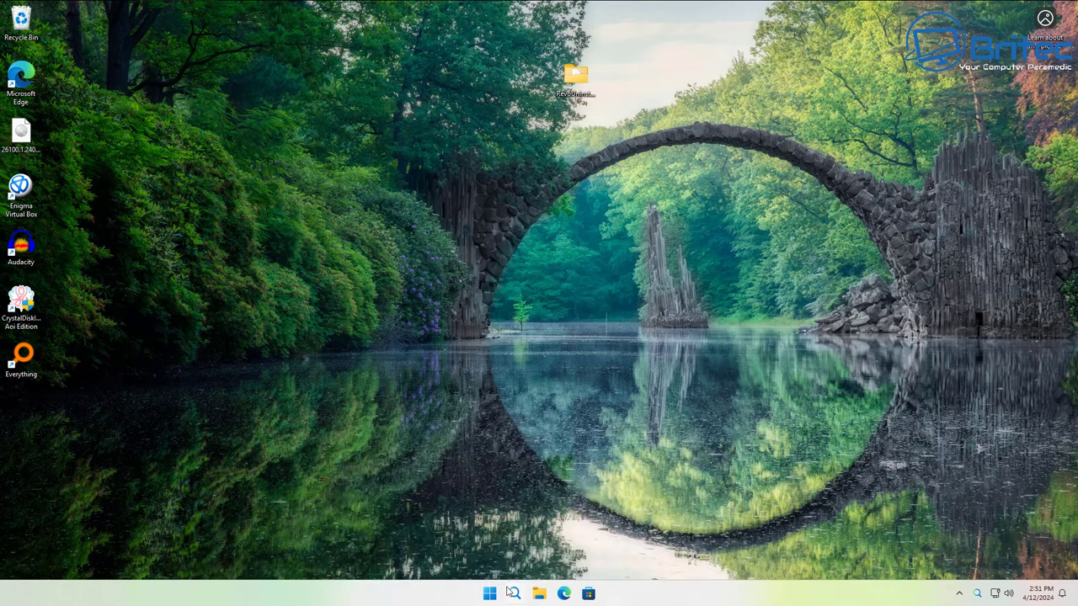
- Check the content indexing option in the properties of Local Disk (C:), and close the properties and File Explorer without changes
{"action": "right_click", "coordinate": [540, 594]}
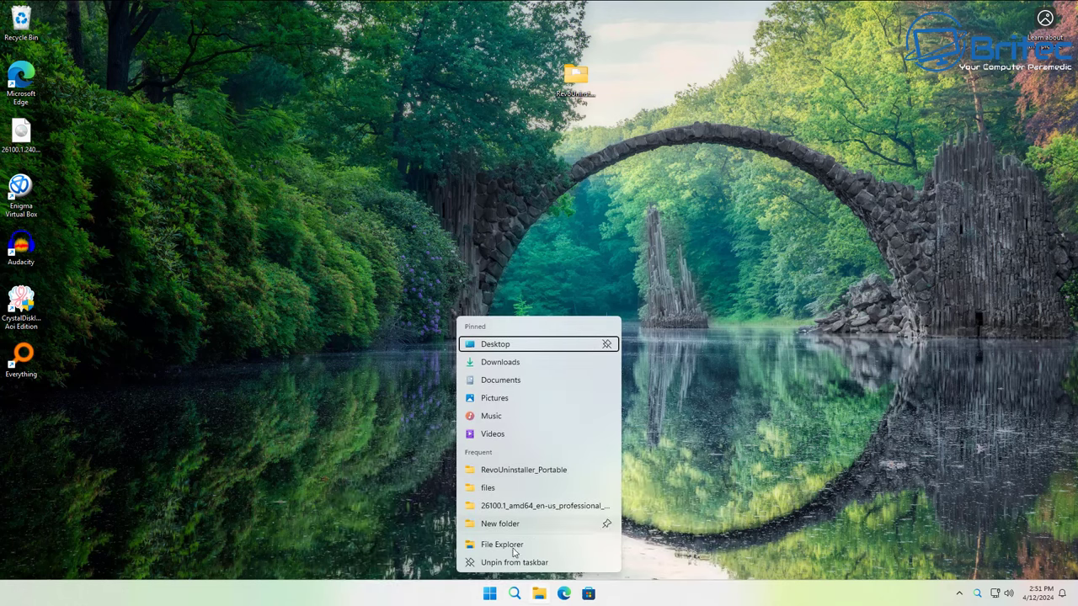
{"action": "left_click", "coordinate": [541, 596]}
{"action": "left_click", "coordinate": [541, 594]}
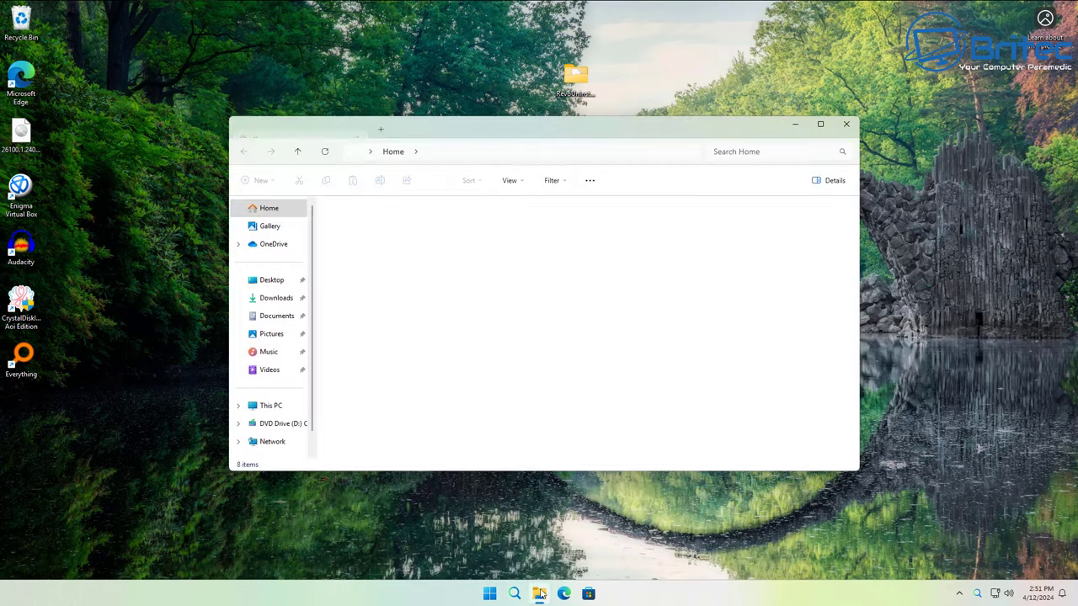
{"action": "left_click", "coordinate": [264, 411]}
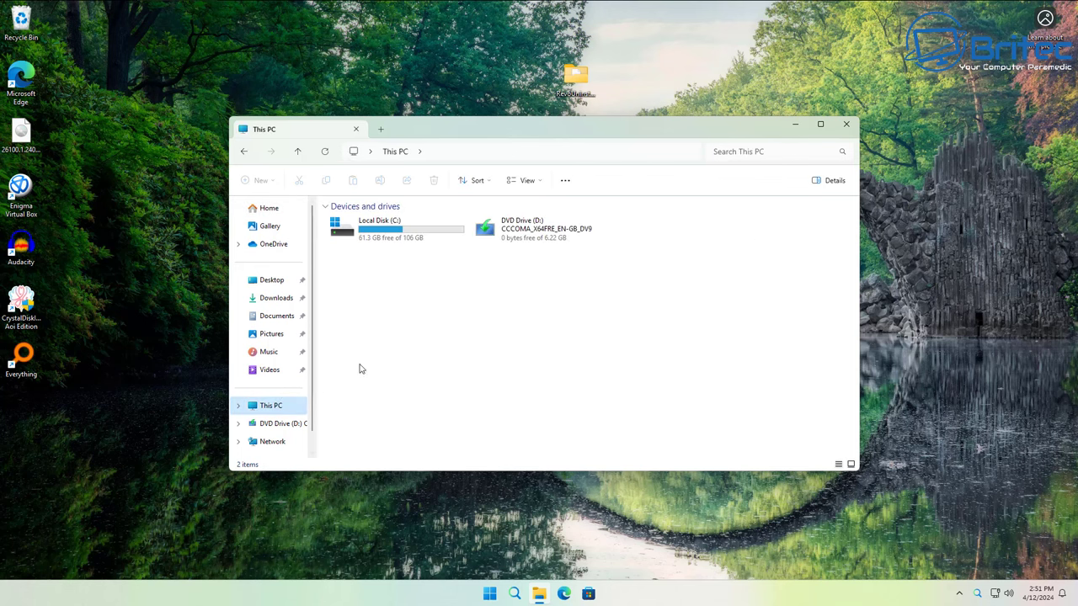
{"action": "left_click", "coordinate": [380, 238]}
{"action": "right_click", "coordinate": [383, 239]}
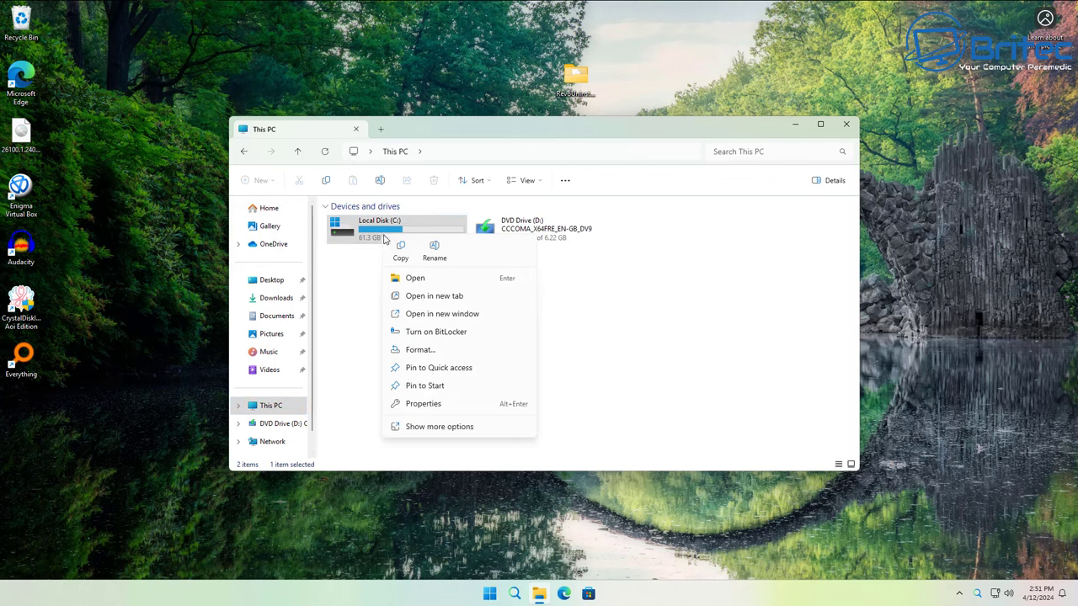
{"action": "left_click", "coordinate": [429, 406]}
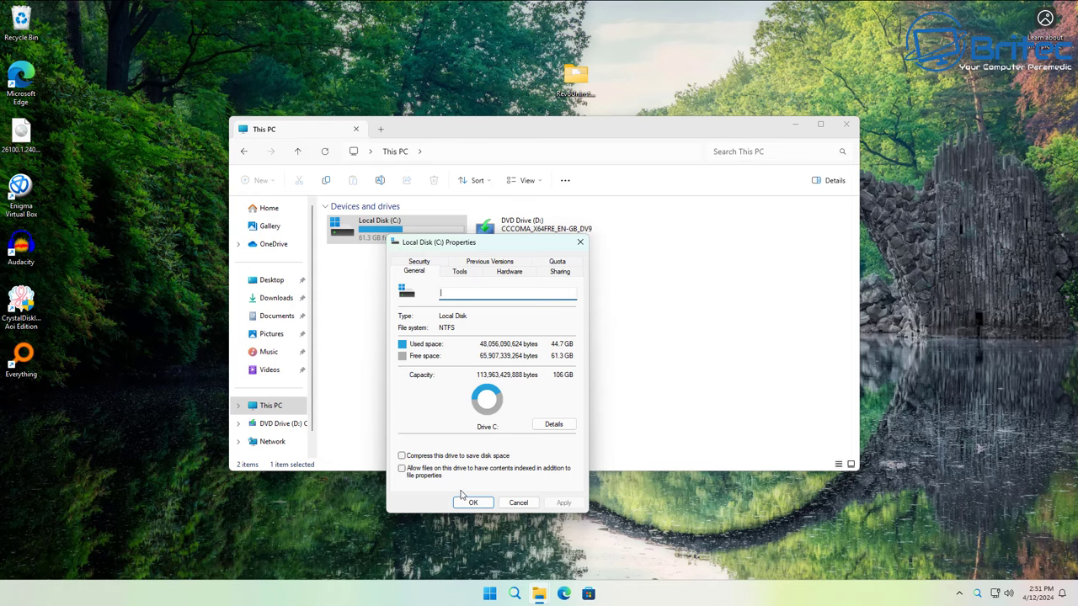
{"action": "left_click", "coordinate": [518, 502]}
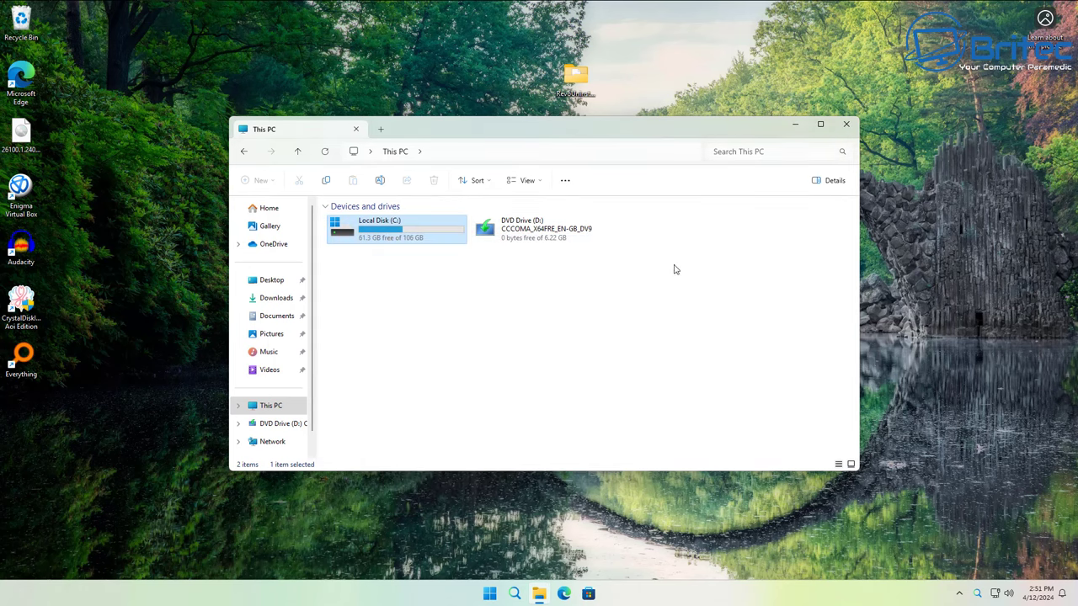
{"action": "left_click", "coordinate": [848, 124]}
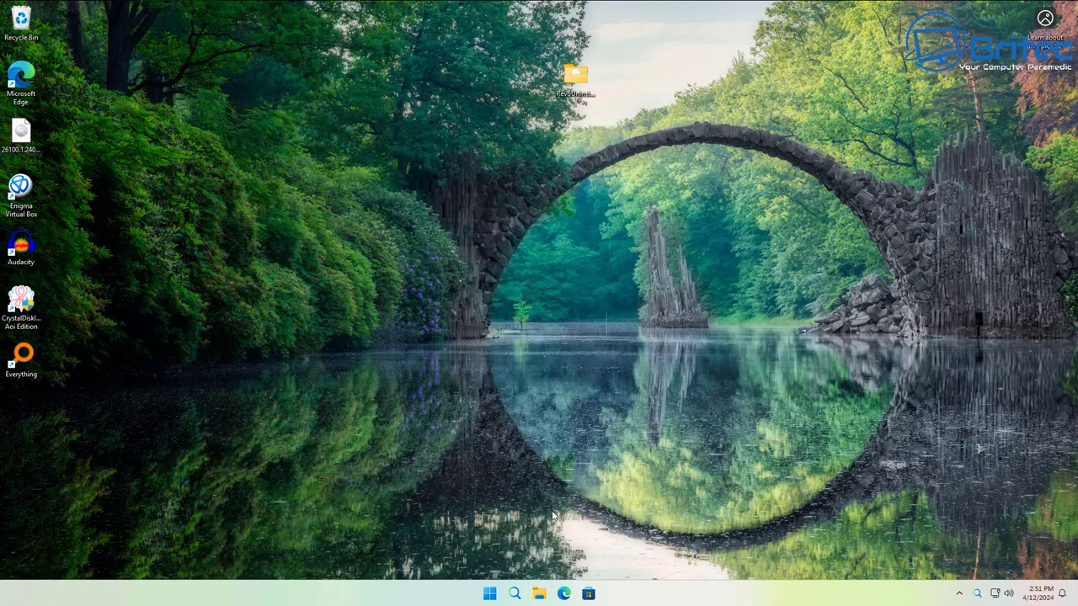
- Launch services.msc from the Run dialog and open the properties of the Windows Search service
{"action": "right_click", "coordinate": [491, 595]}
{"action": "left_click", "coordinate": [484, 532]}
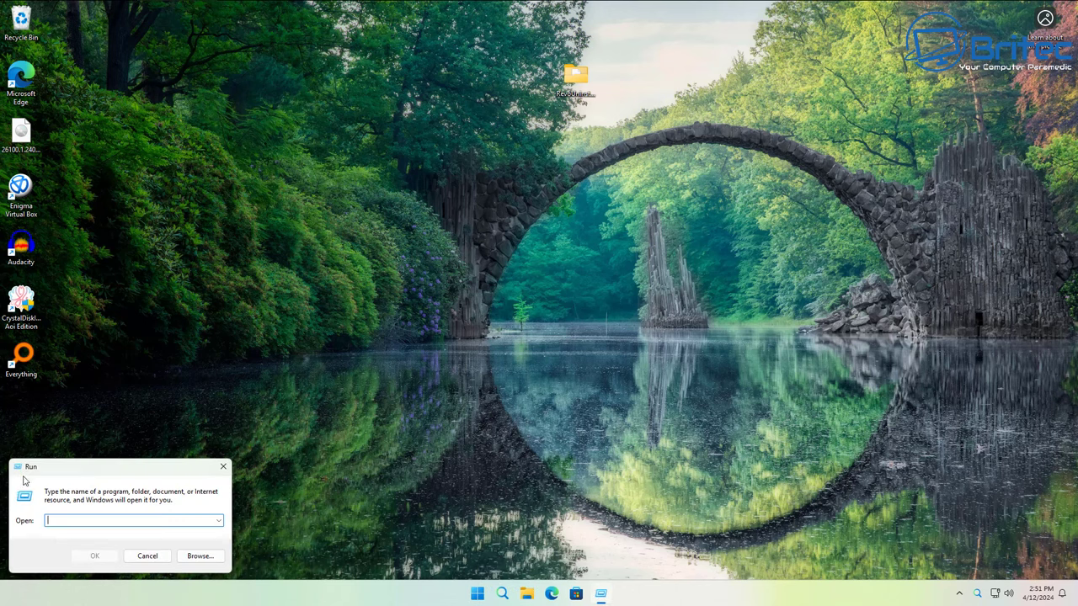
{"action": "type", "text": "services.msc"}
{"action": "key", "text": "Return"}
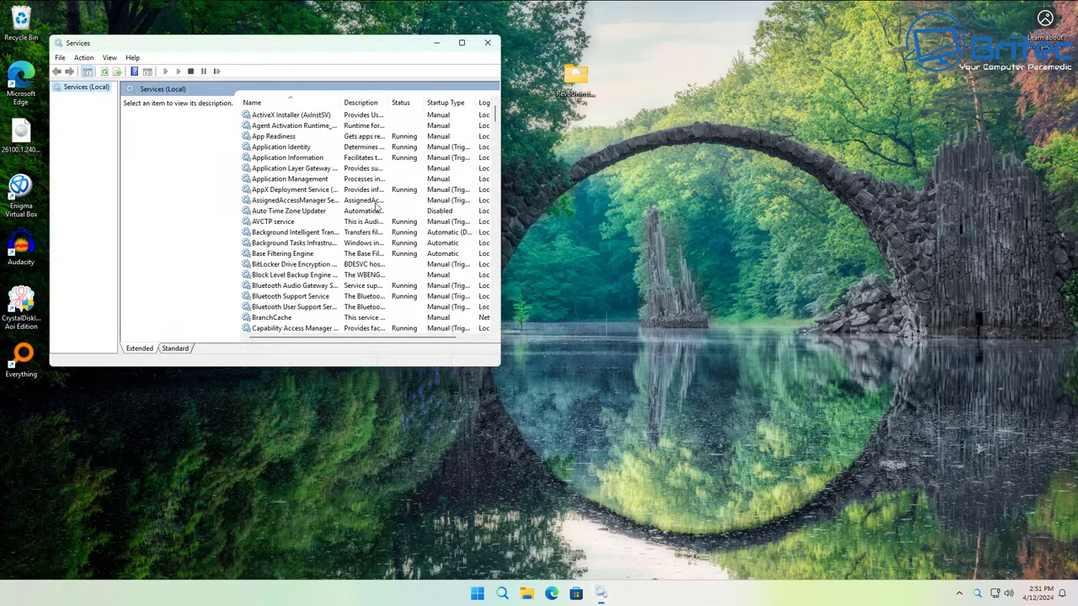
{"action": "left_click", "coordinate": [462, 42]}
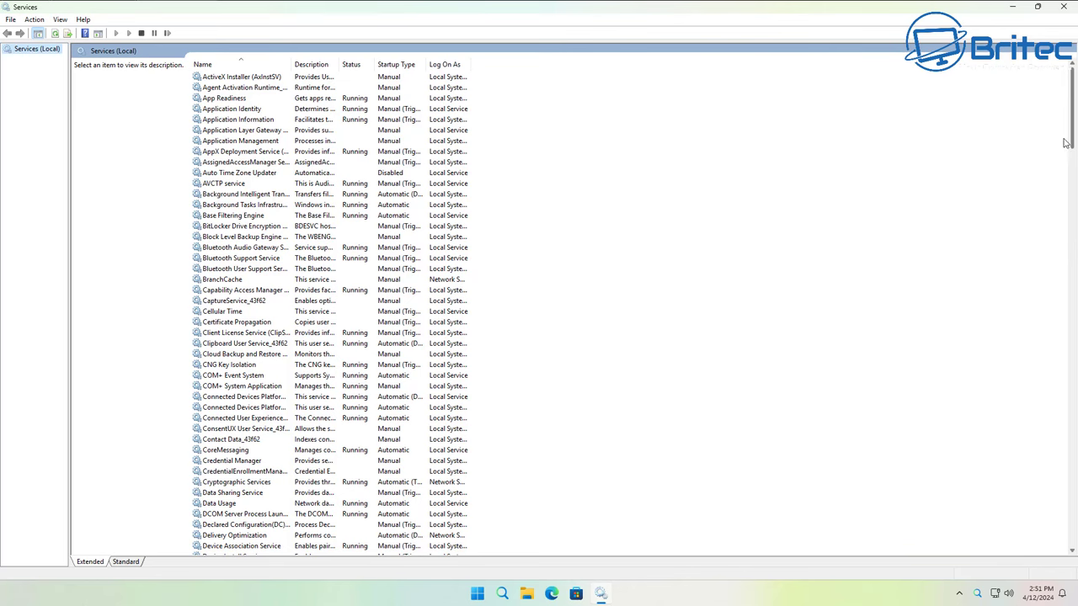
{"action": "left_click_drag", "start_coordinate": [1066, 143], "coordinate": [1060, 551]}
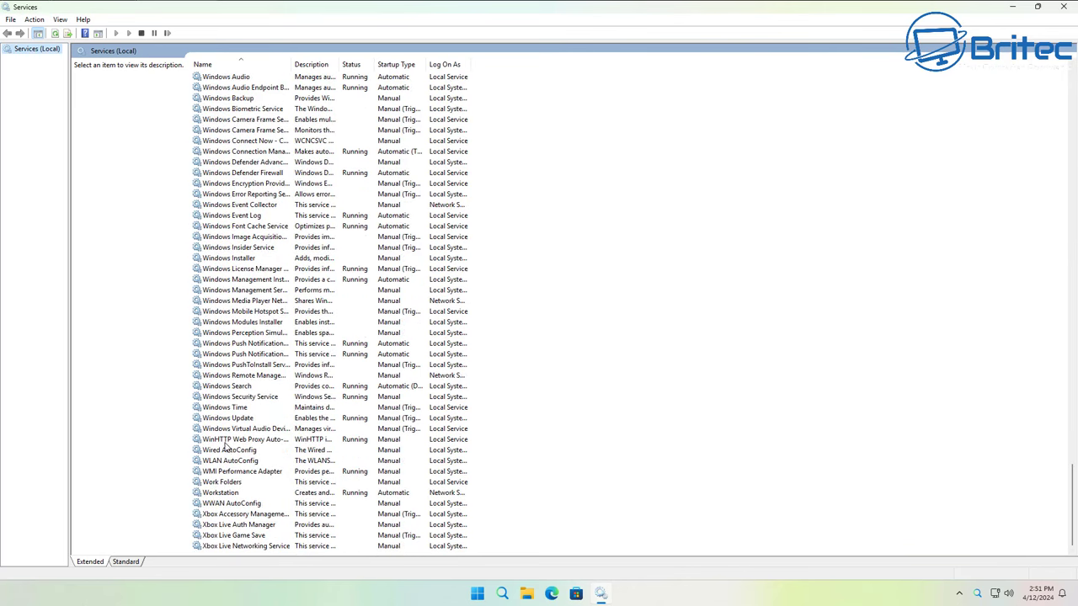
{"action": "left_click", "coordinate": [234, 387]}
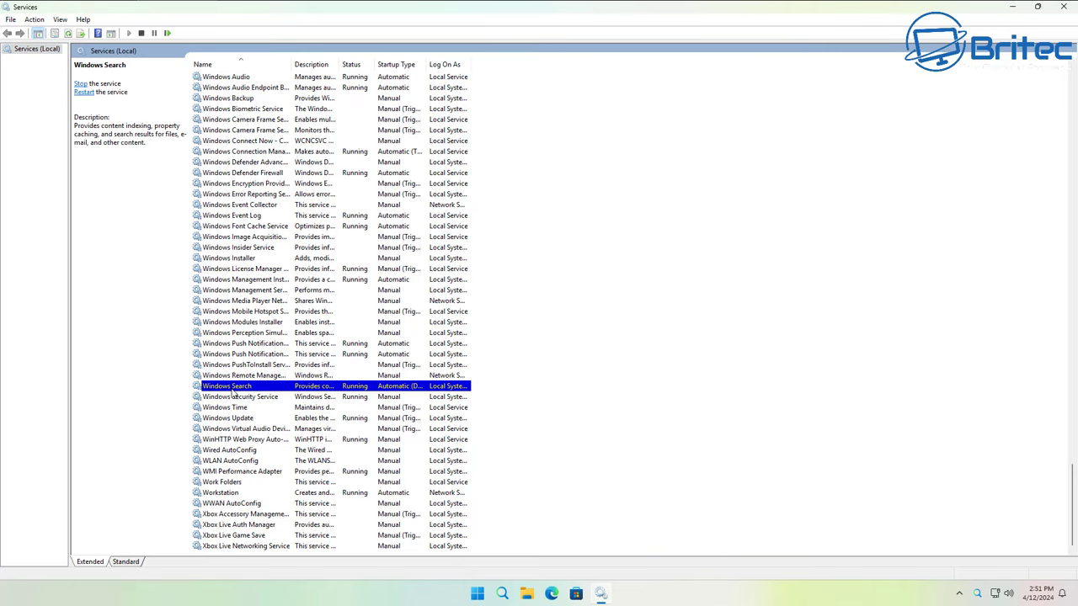
{"action": "double_click", "coordinate": [233, 387]}
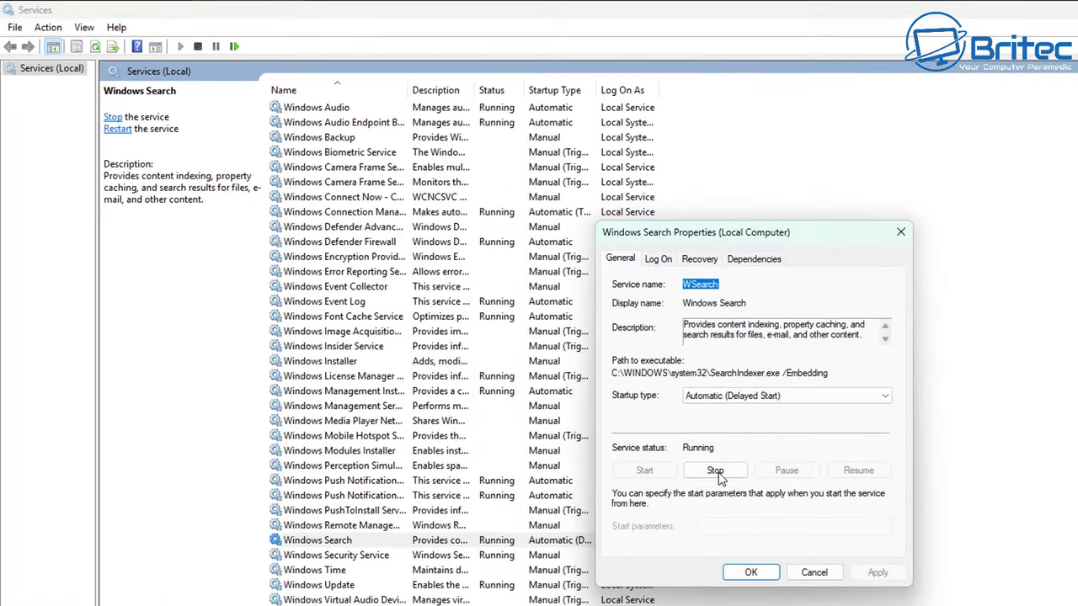
- Stop the Windows Search service and set its startup type to Disabled, applying the change and closing Services
{"action": "left_click", "coordinate": [716, 471]}
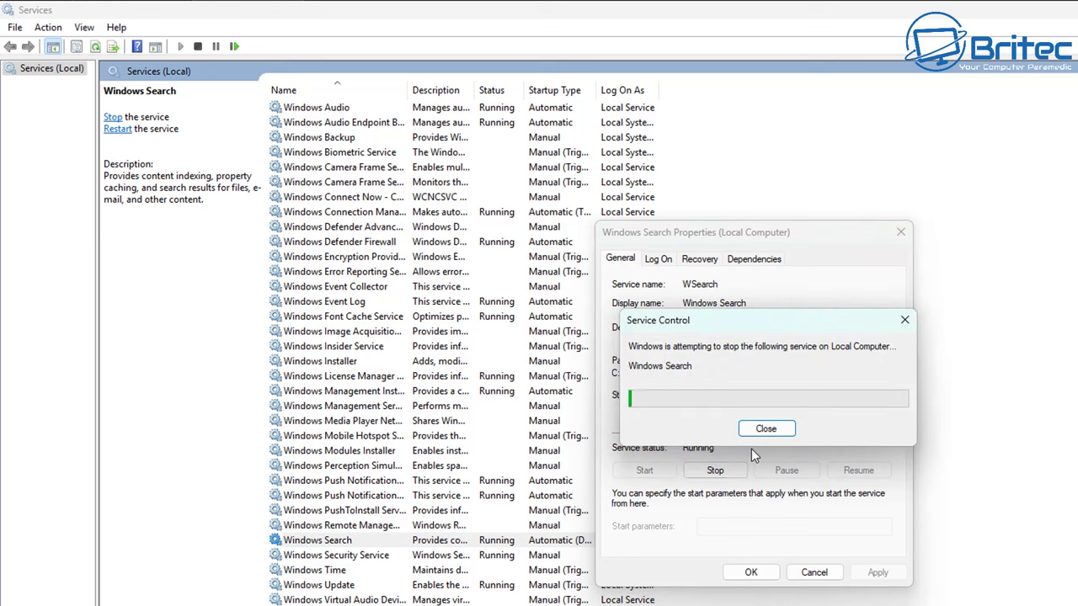
{"action": "left_click", "coordinate": [758, 396]}
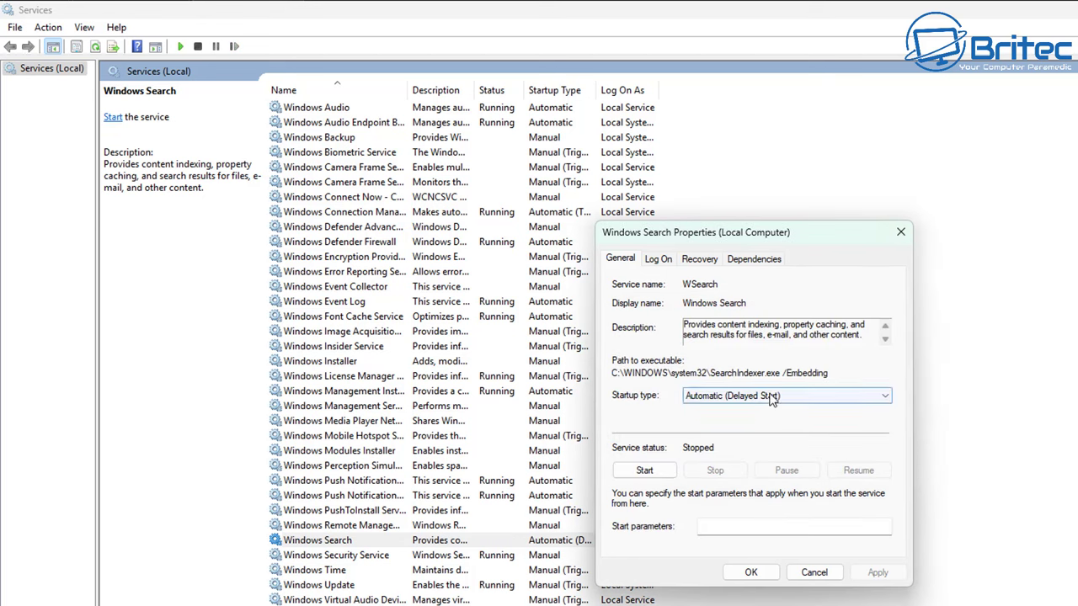
{"action": "left_click", "coordinate": [731, 431]}
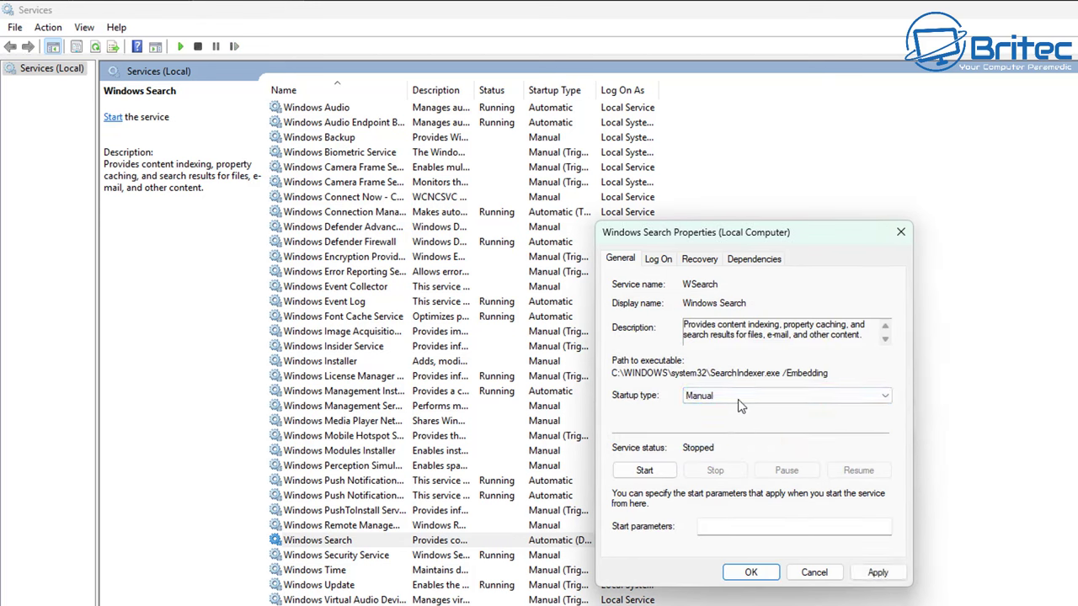
{"action": "left_click", "coordinate": [740, 394]}
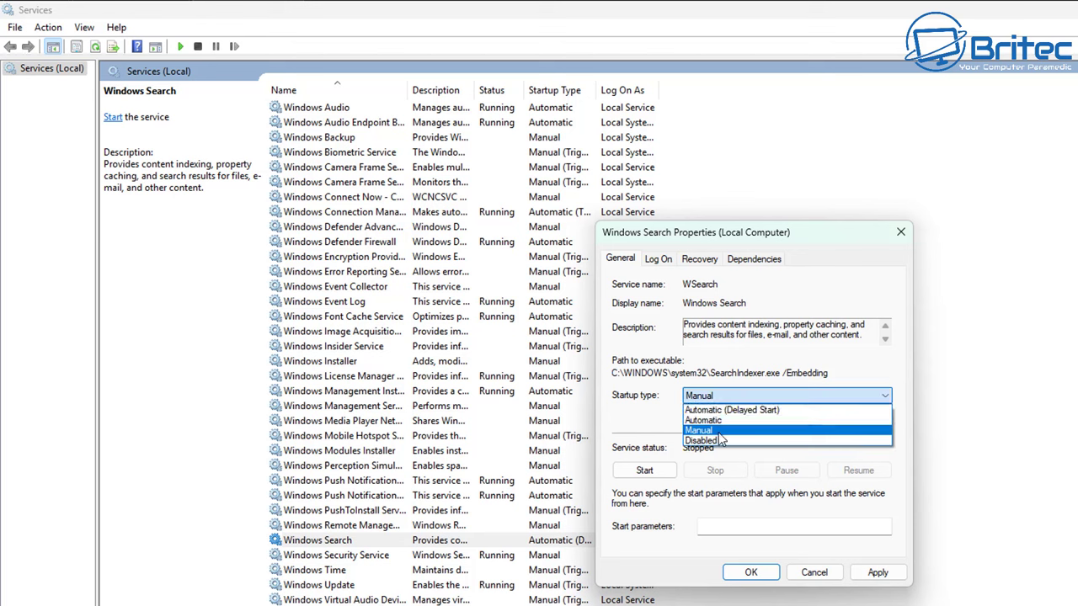
{"action": "left_click", "coordinate": [711, 440]}
{"action": "left_click", "coordinate": [875, 571]}
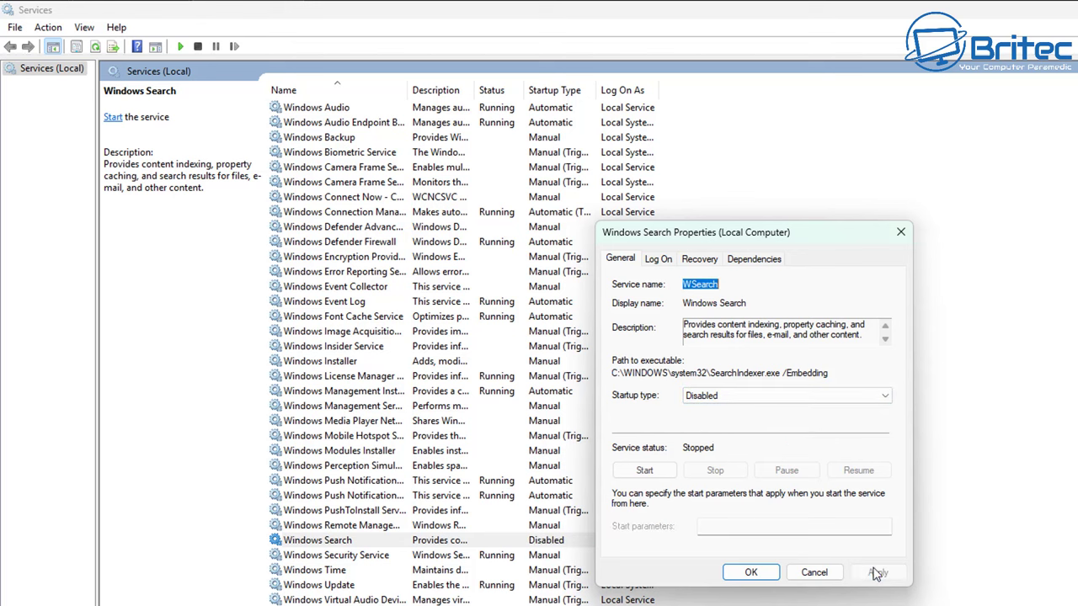
{"action": "left_click", "coordinate": [752, 572]}
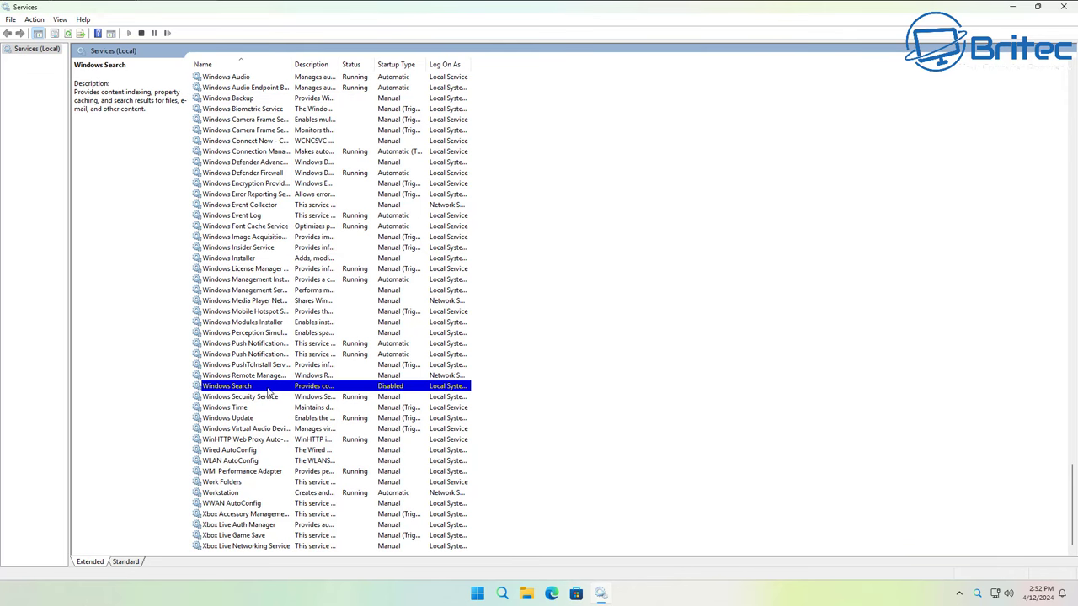
{"action": "left_click", "coordinate": [1063, 7]}
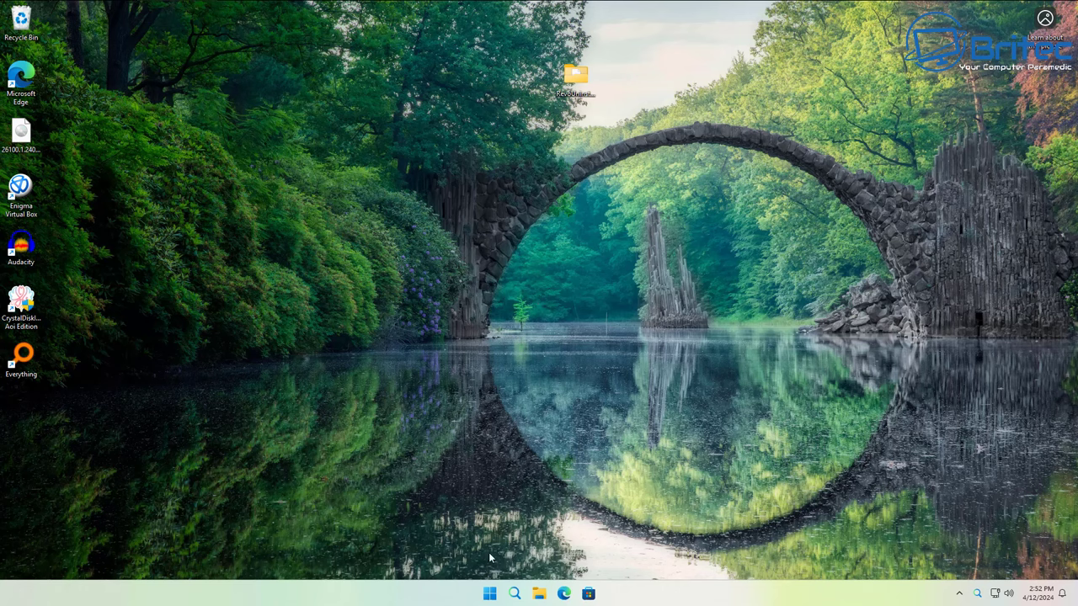
- Check the indexing status and the advanced settings in Indexing Options, and close them without changes
{"action": "left_click", "coordinate": [489, 593]}
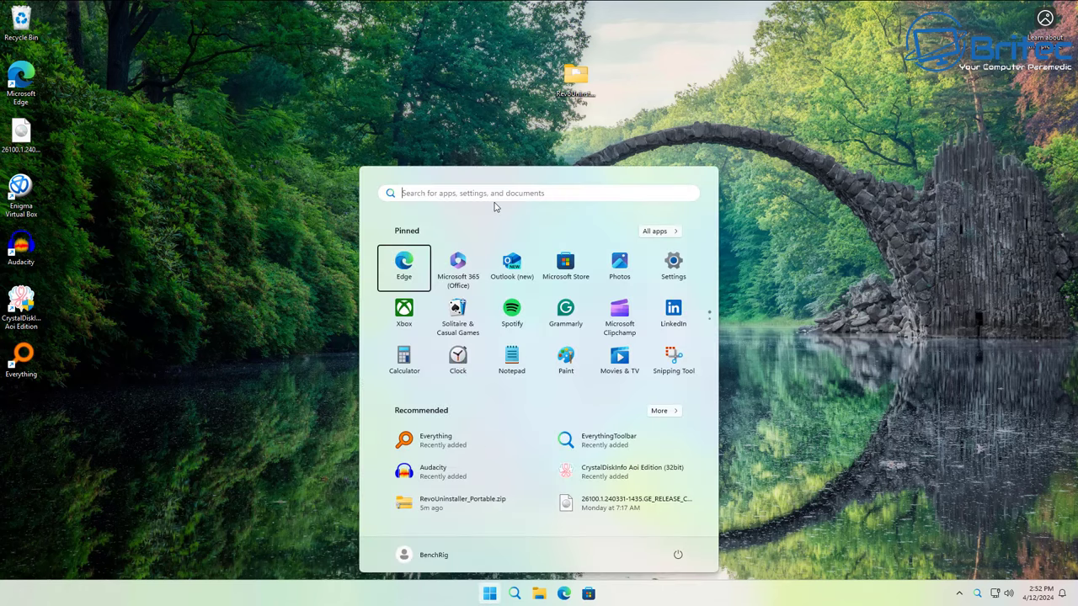
{"action": "type", "text": "index"}
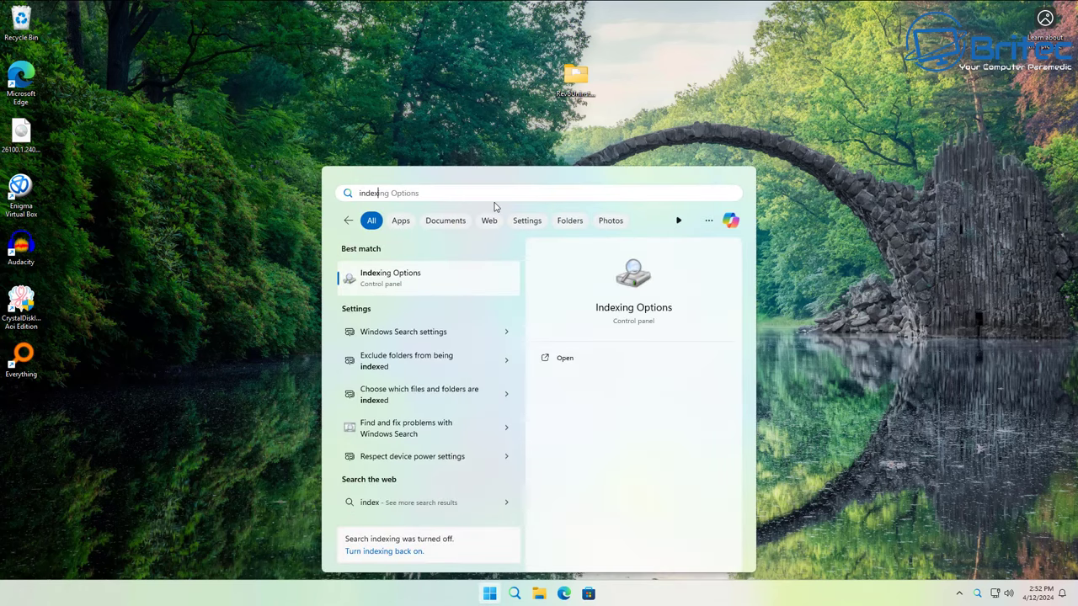
{"action": "left_click", "coordinate": [424, 283]}
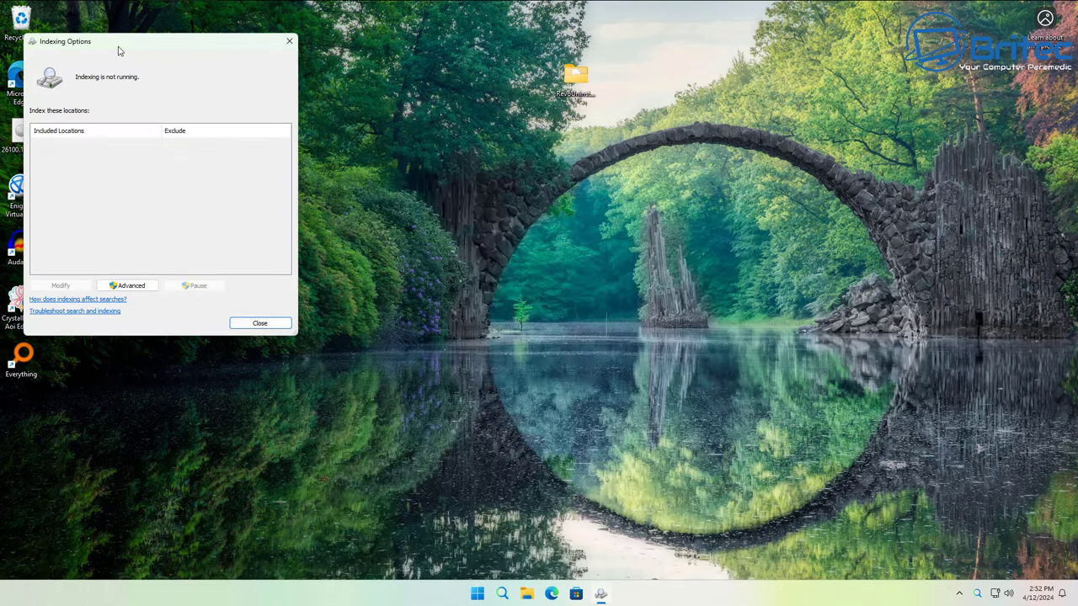
{"action": "left_click_drag", "start_coordinate": [118, 52], "coordinate": [508, 148]}
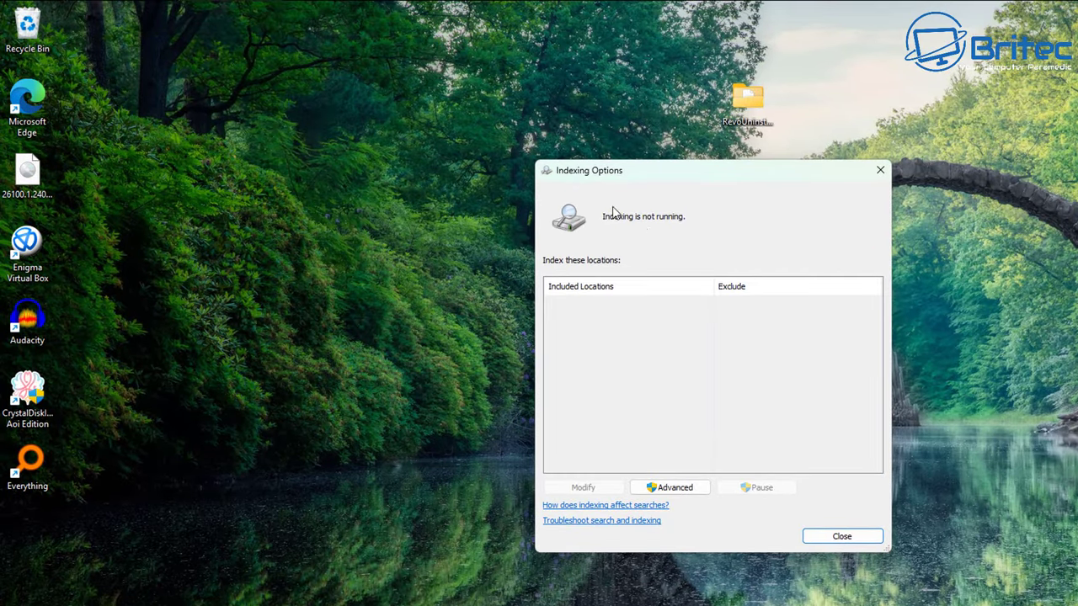
{"action": "left_click", "coordinate": [663, 495]}
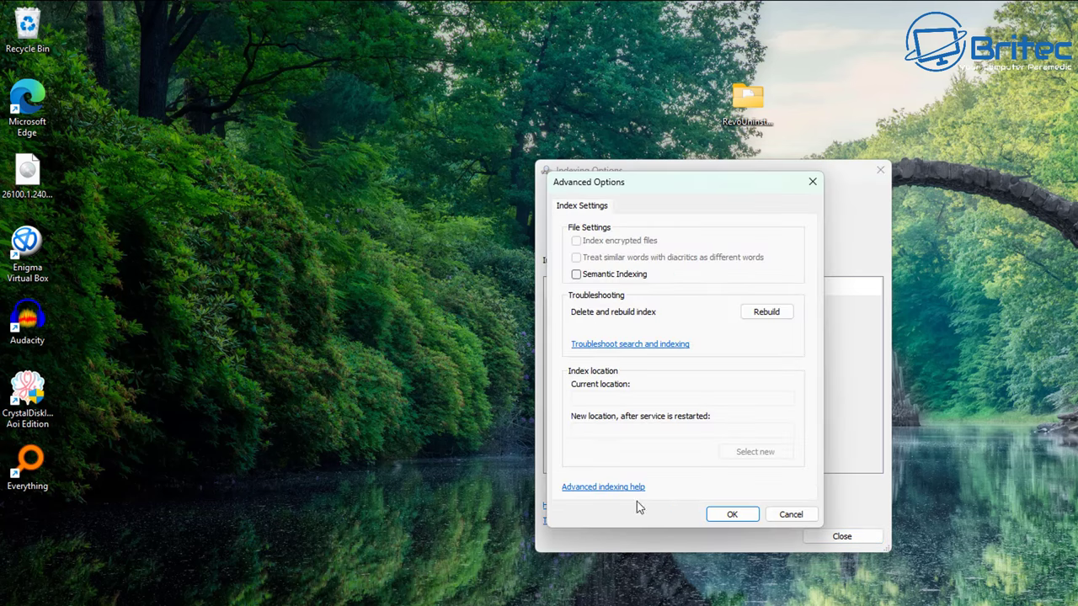
{"action": "left_click", "coordinate": [811, 181]}
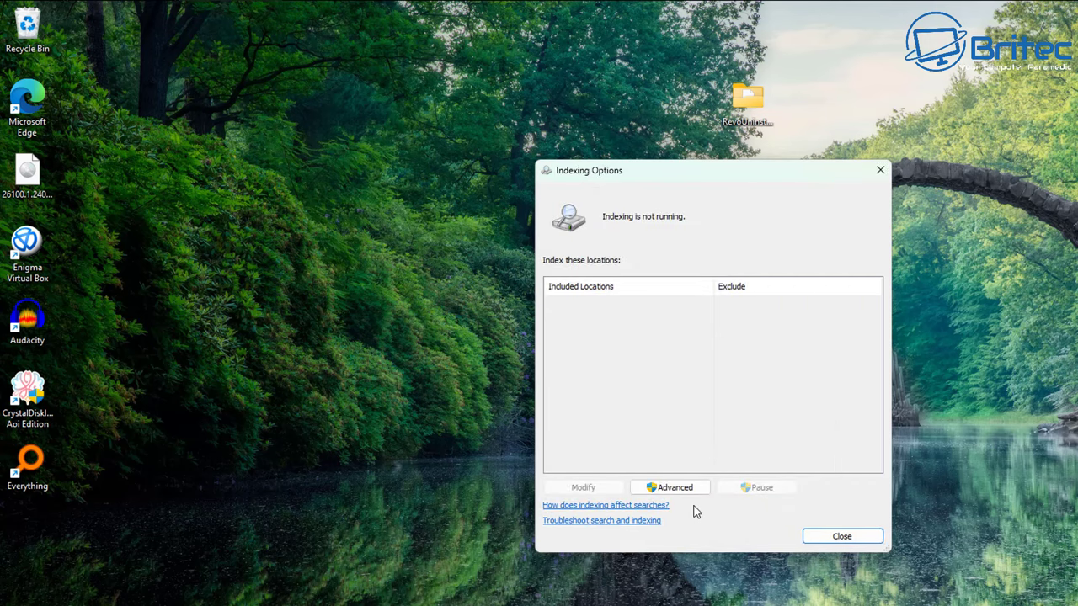
{"action": "left_click", "coordinate": [842, 536]}
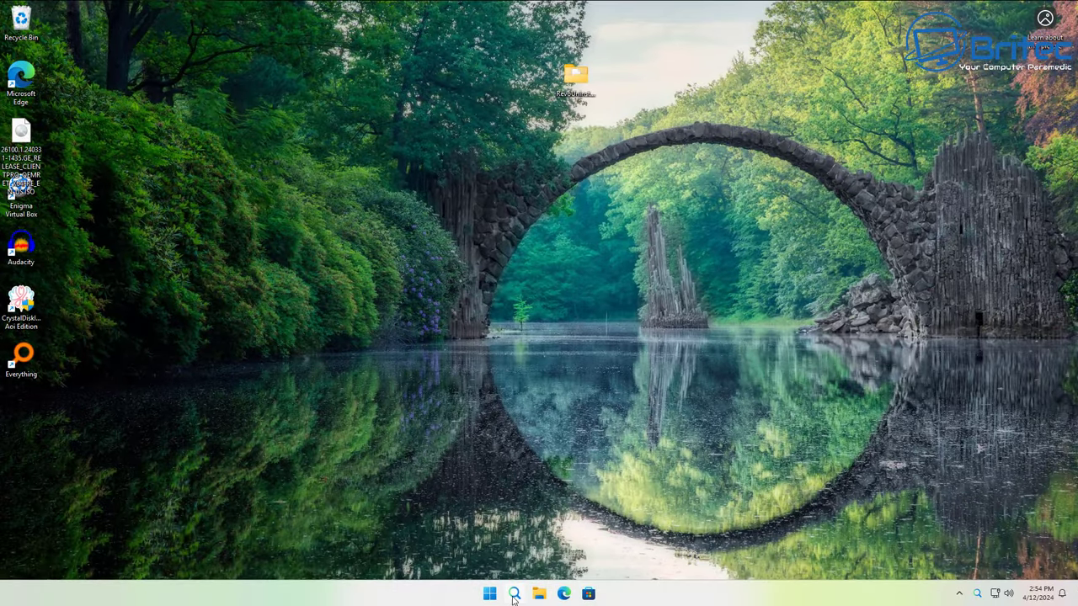
- Search with EverythingToolbar, limited to files, for *.iso and *.zip
{"action": "left_click", "coordinate": [515, 593]}
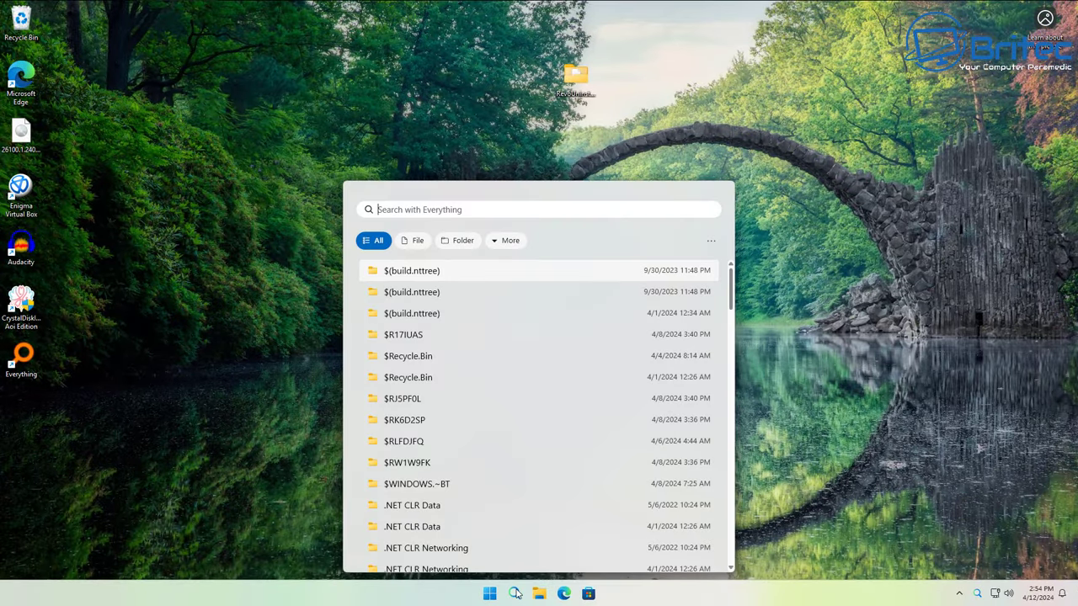
{"action": "left_click", "coordinate": [413, 241]}
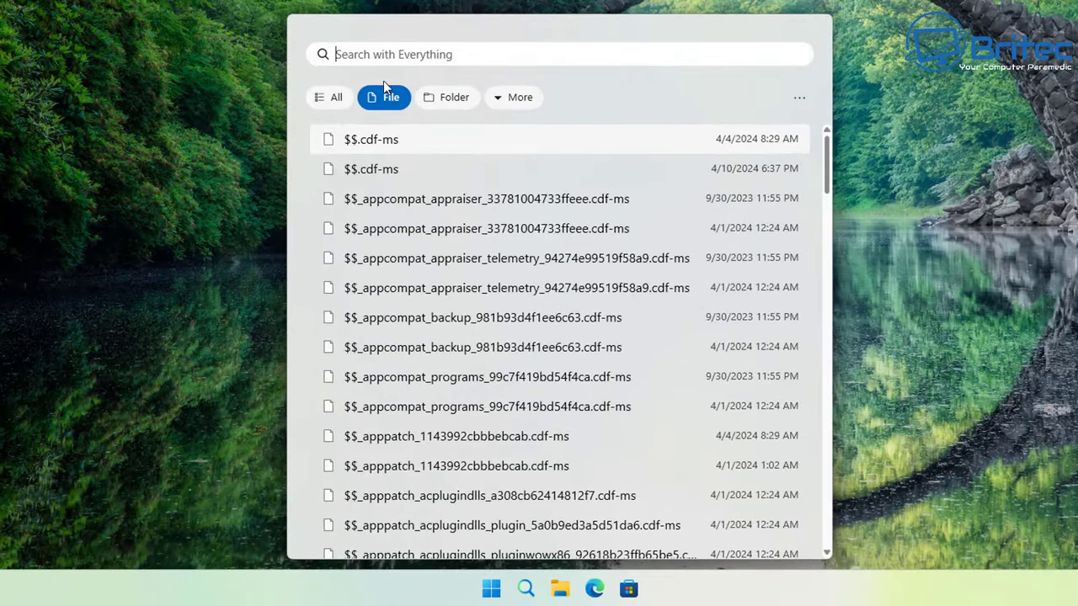
{"action": "type", "text": "*"}
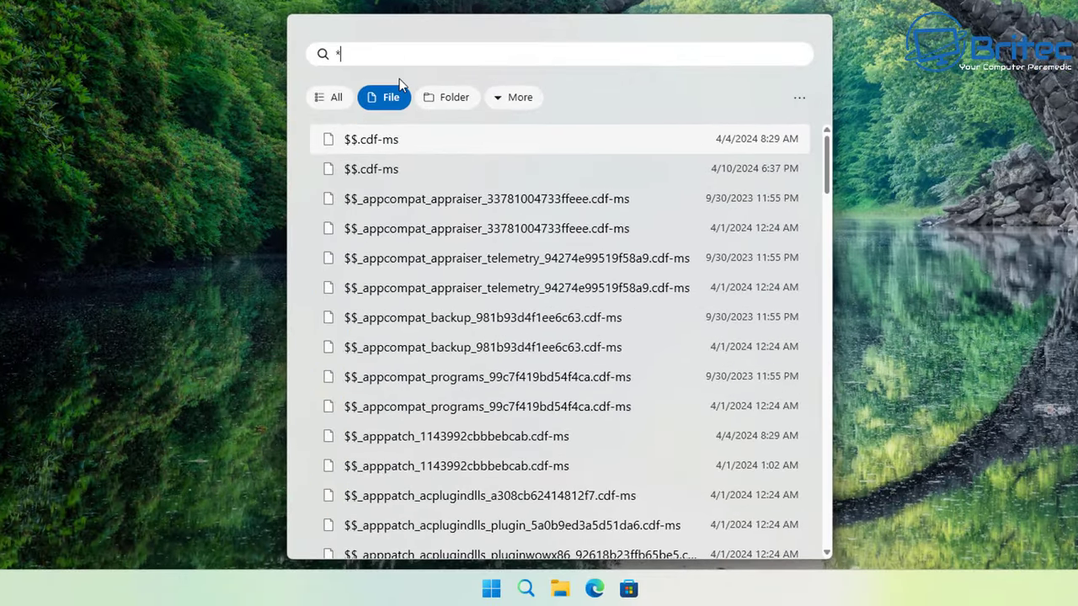
{"action": "type", "text": ".iso"}
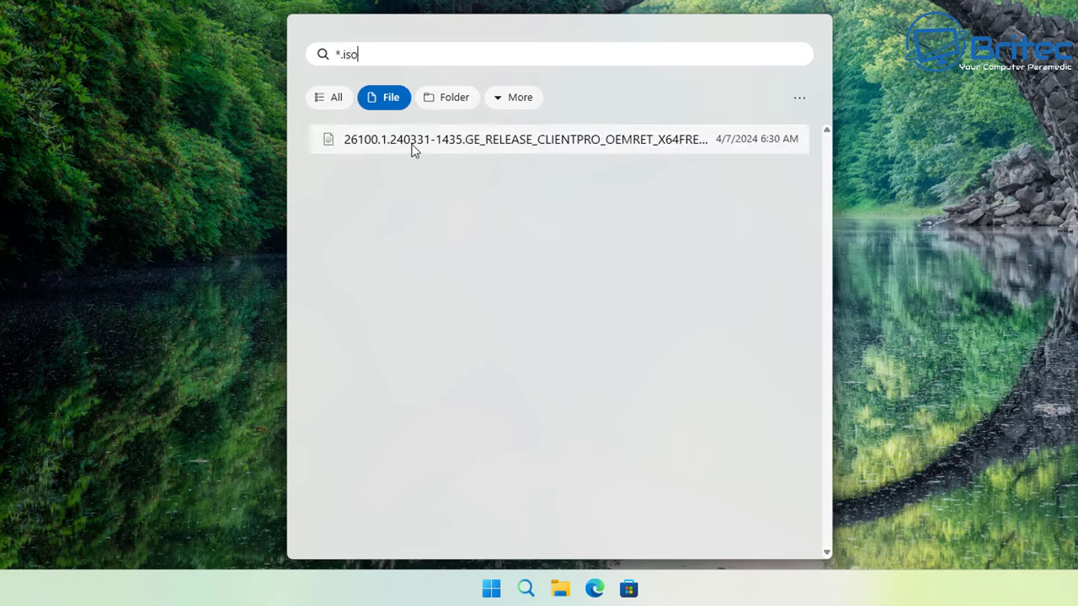
{"action": "left_click", "coordinate": [377, 54]}
{"action": "type", "text": "*"}
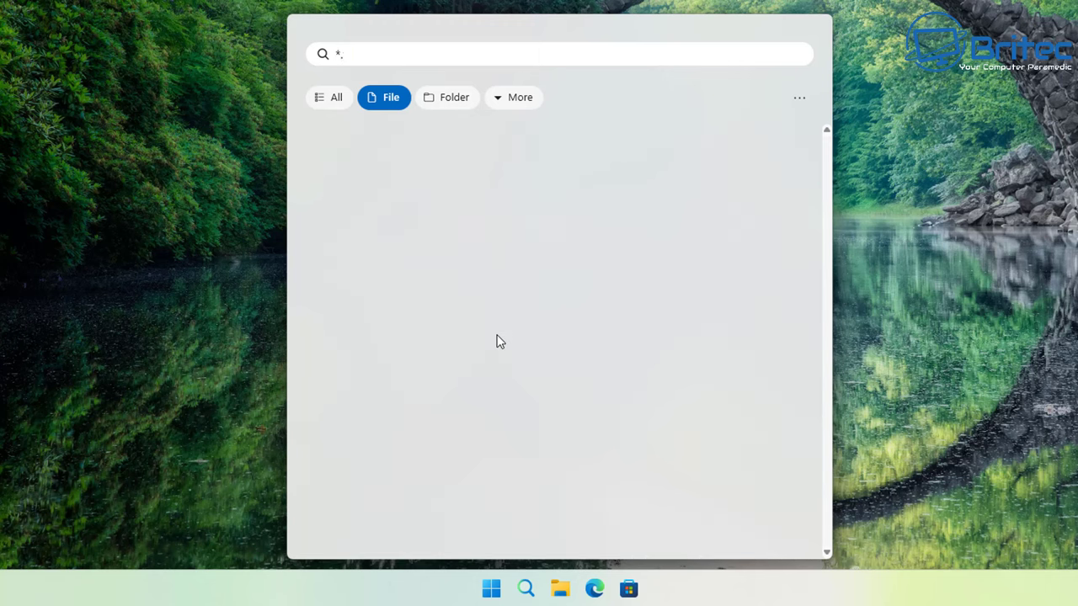
{"action": "type", "text": ".zip"}
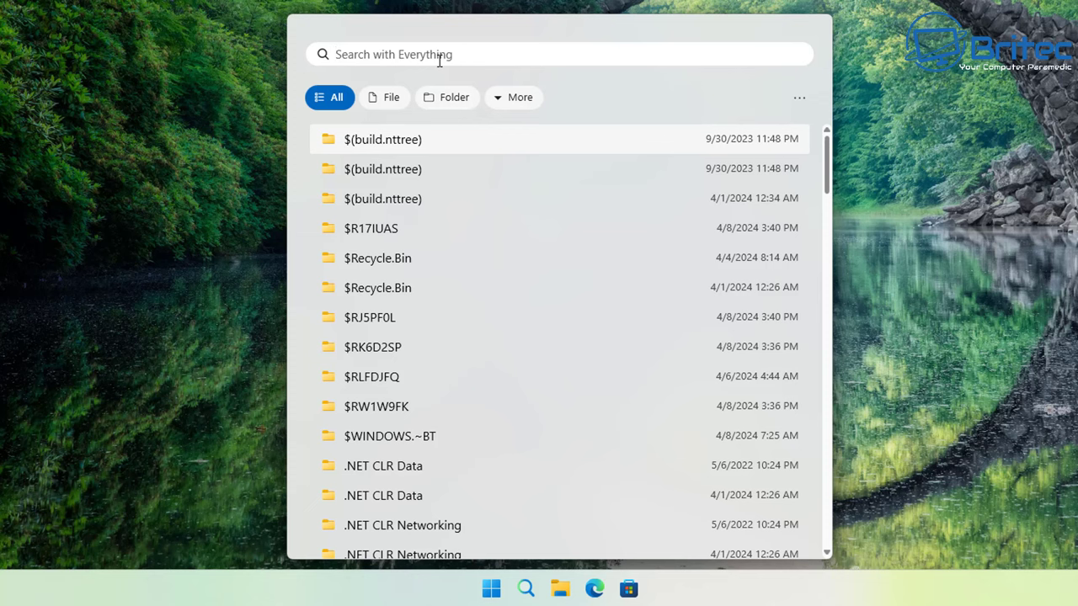
- Search with EverythingToolbar across all item types for *.jpg
{"action": "type", "text": "*"}
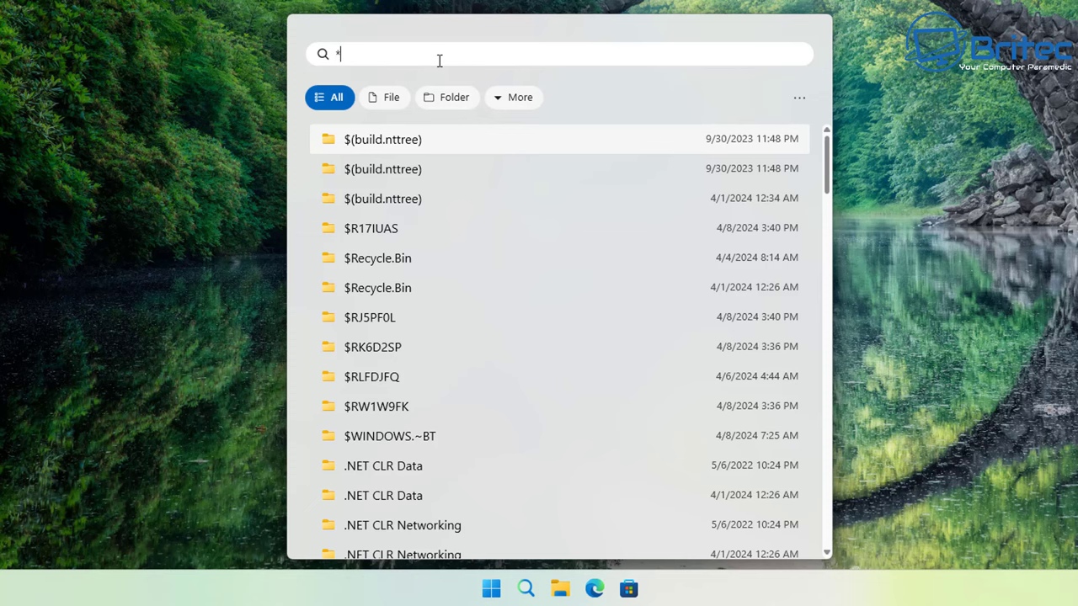
{"action": "type", "text": ".j"}
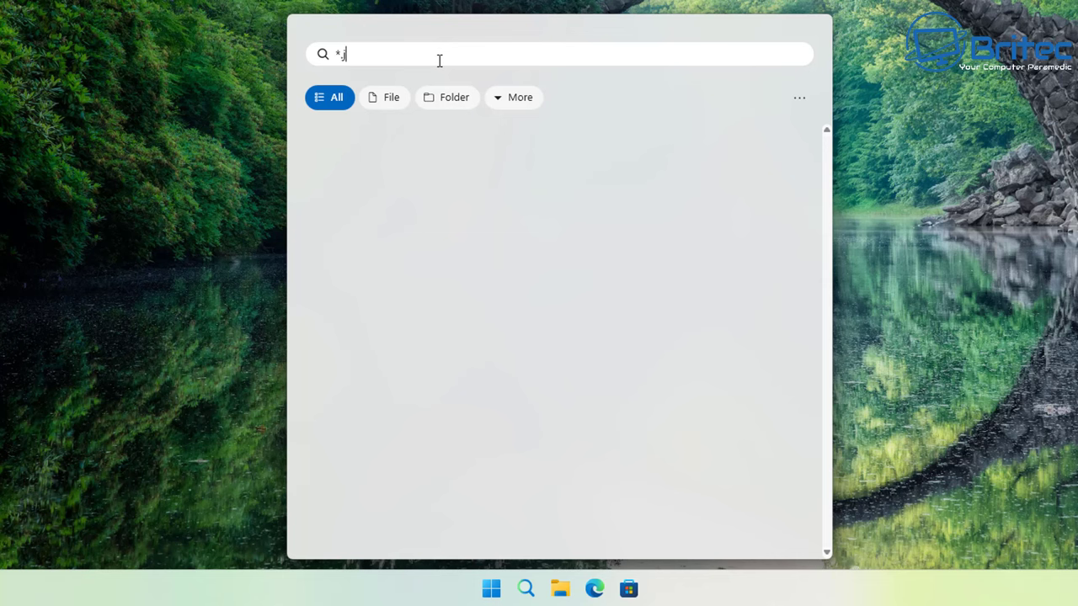
{"action": "type", "text": "pg"}
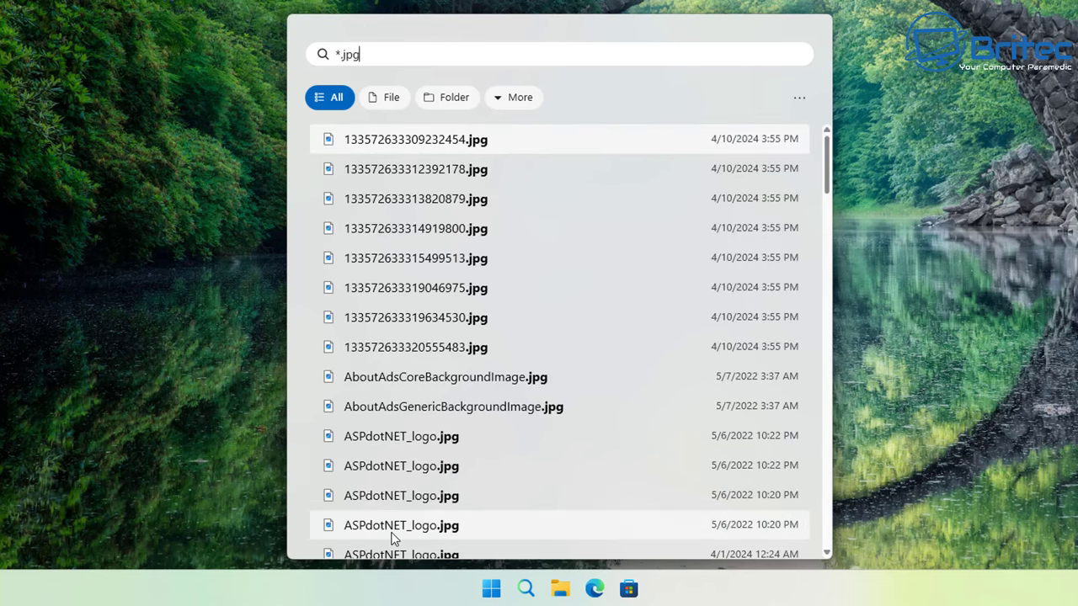
- Search only folders for "wallpaper", open the wallpaper folder dated 1/26/2024 to view its images, and return to the desktop
{"action": "left_click", "coordinate": [452, 98]}
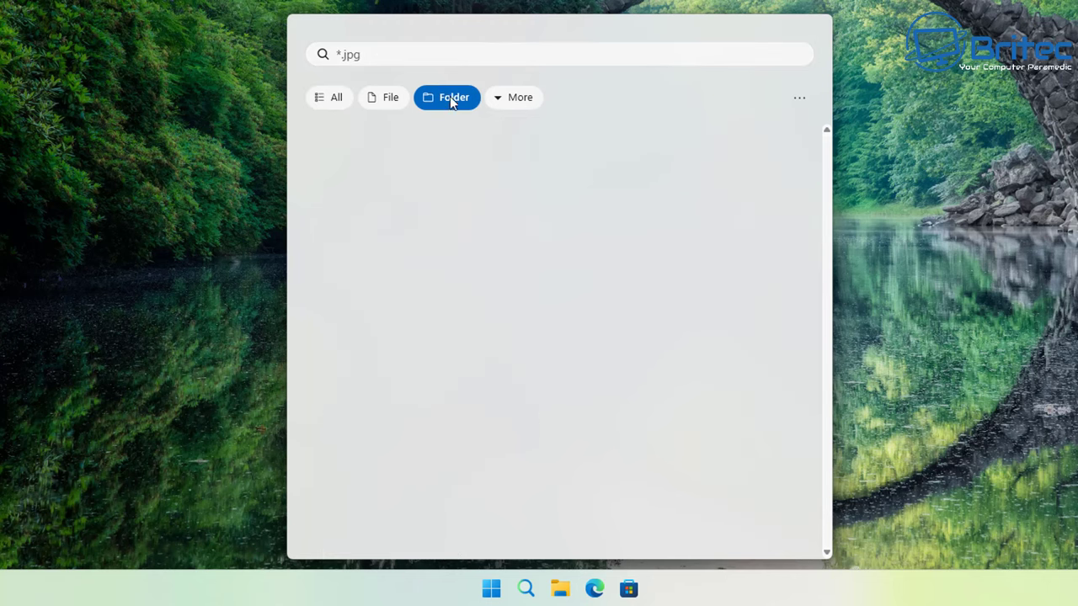
{"action": "left_click", "coordinate": [372, 56]}
{"action": "left_click", "coordinate": [371, 57]}
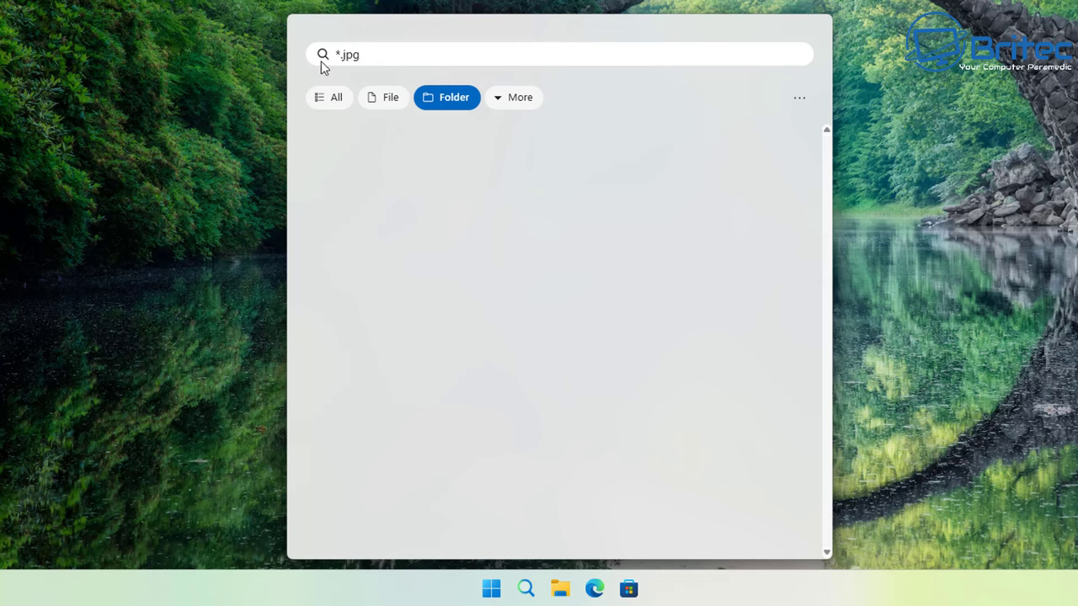
{"action": "key", "text": "ctrl+a"}
{"action": "key", "text": "BackSpace"}
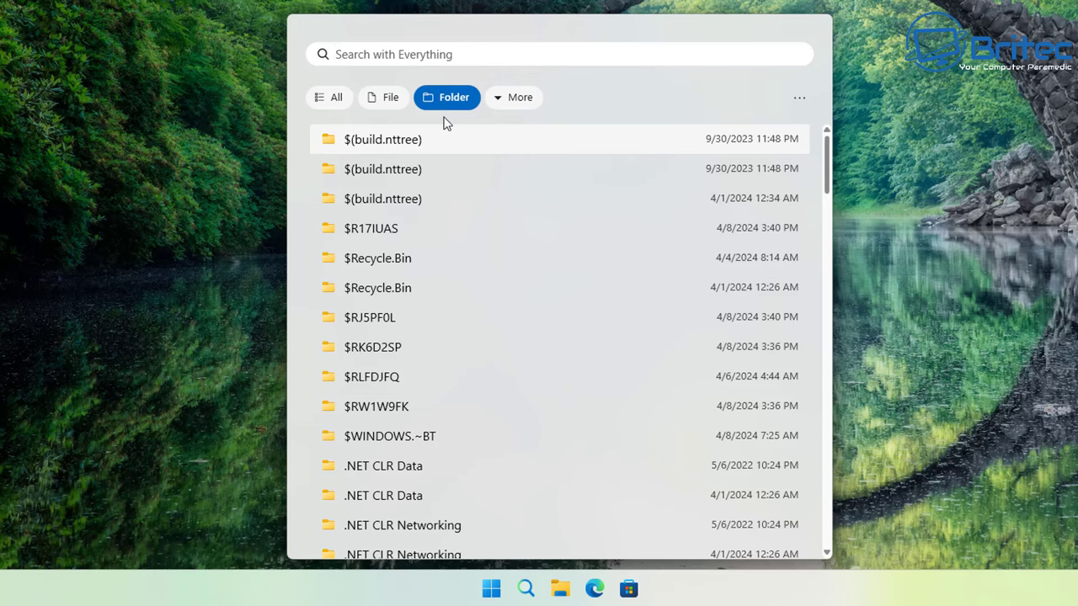
{"action": "type", "text": "wallpape"}
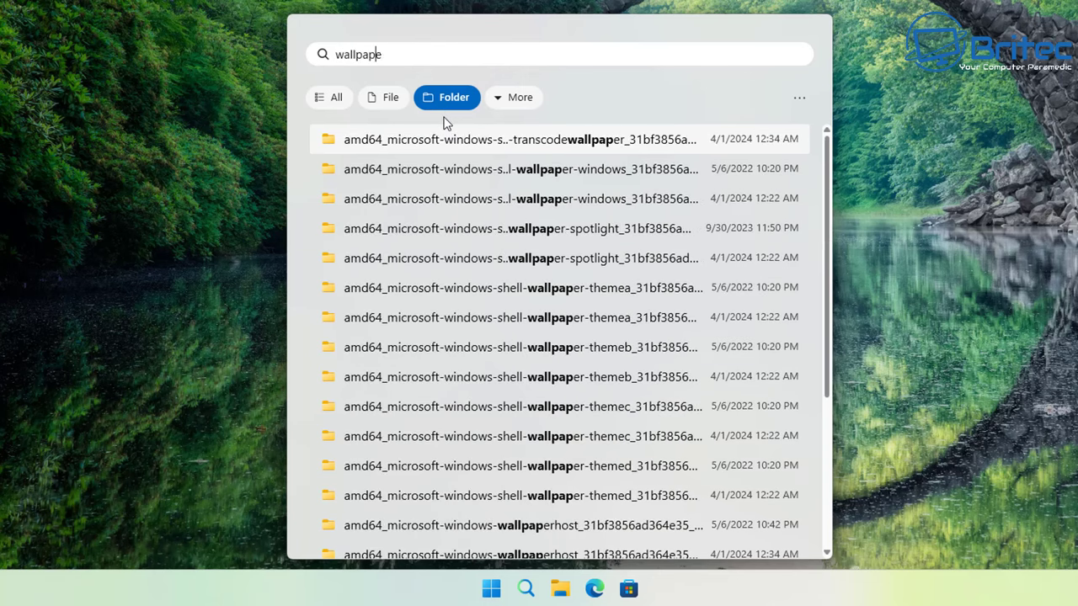
{"action": "type", "text": "r"}
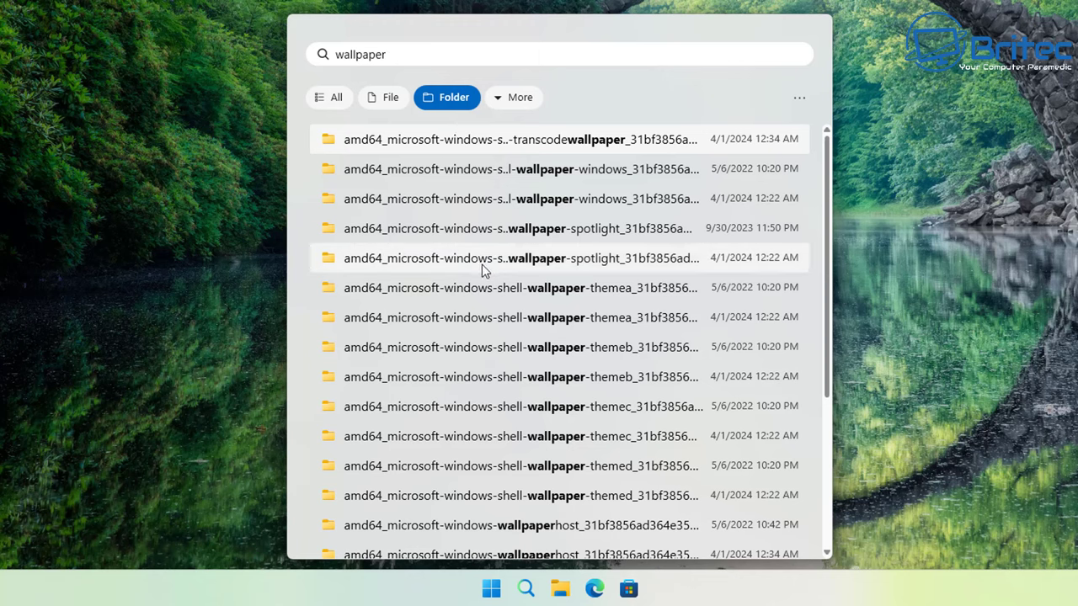
{"action": "scroll", "coordinate": [481, 264], "scroll_direction": "down", "scroll_amount": 3}
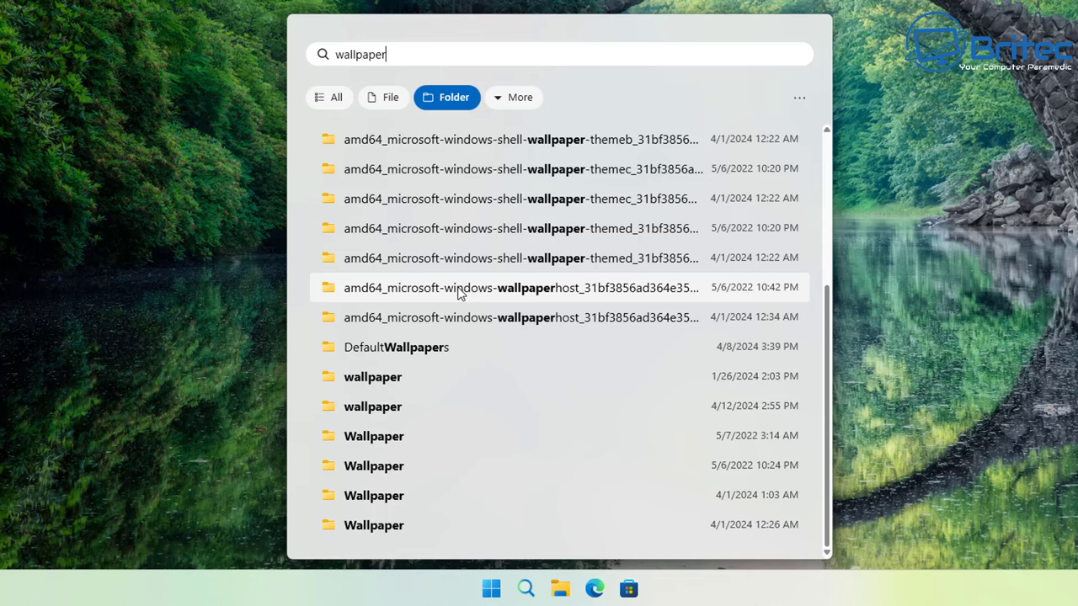
{"action": "left_click", "coordinate": [394, 377]}
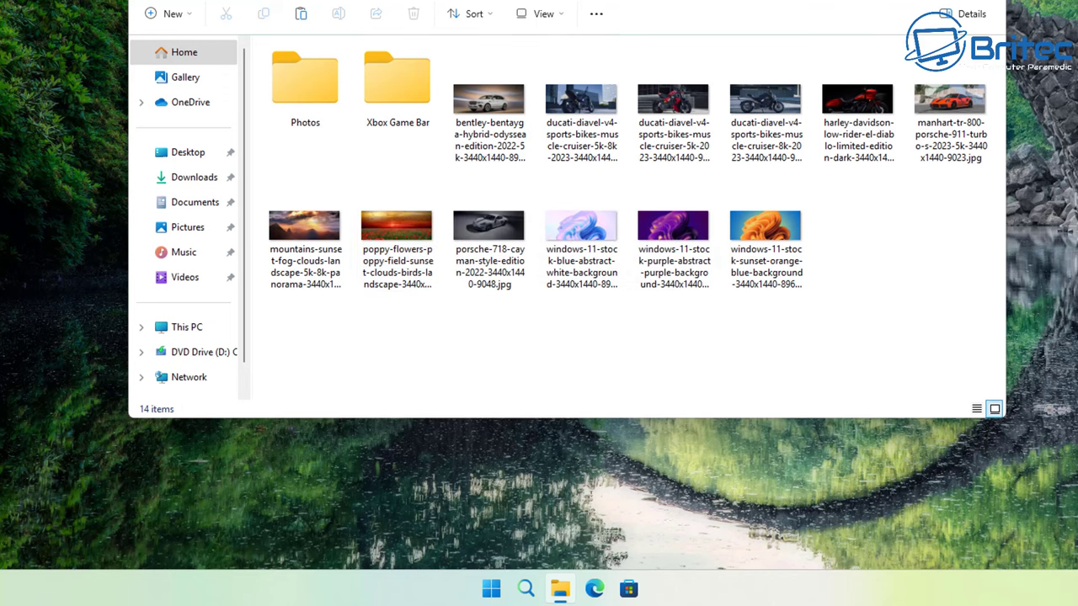
{"action": "key", "text": "super+d"}
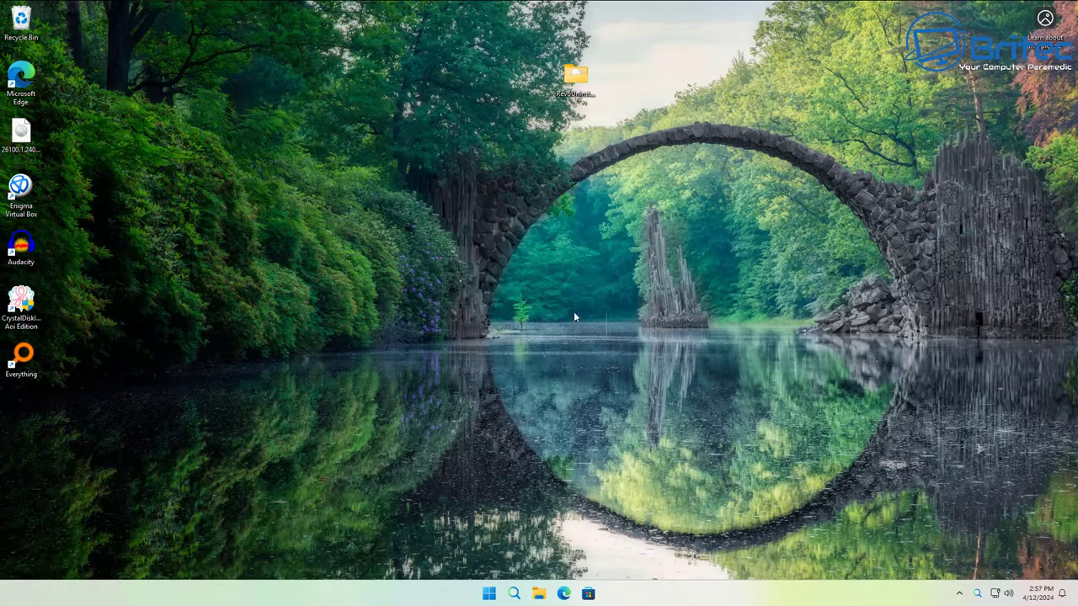